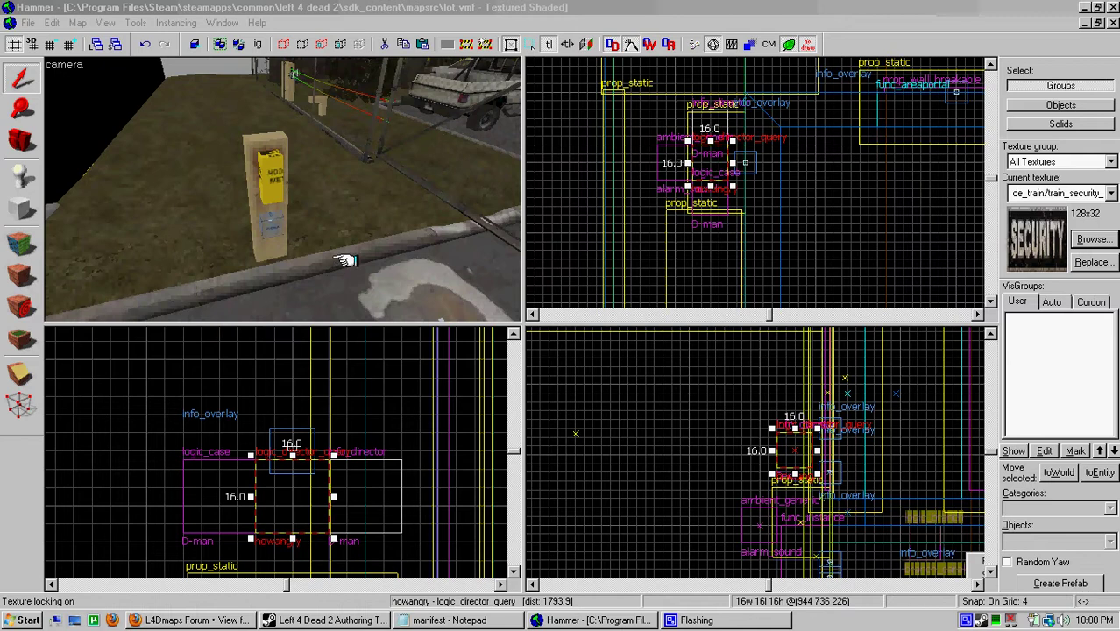
# Step: Select the yellow func_button on the post by the curb and show the outputs in its object properties
pyautogui.click(269, 180)
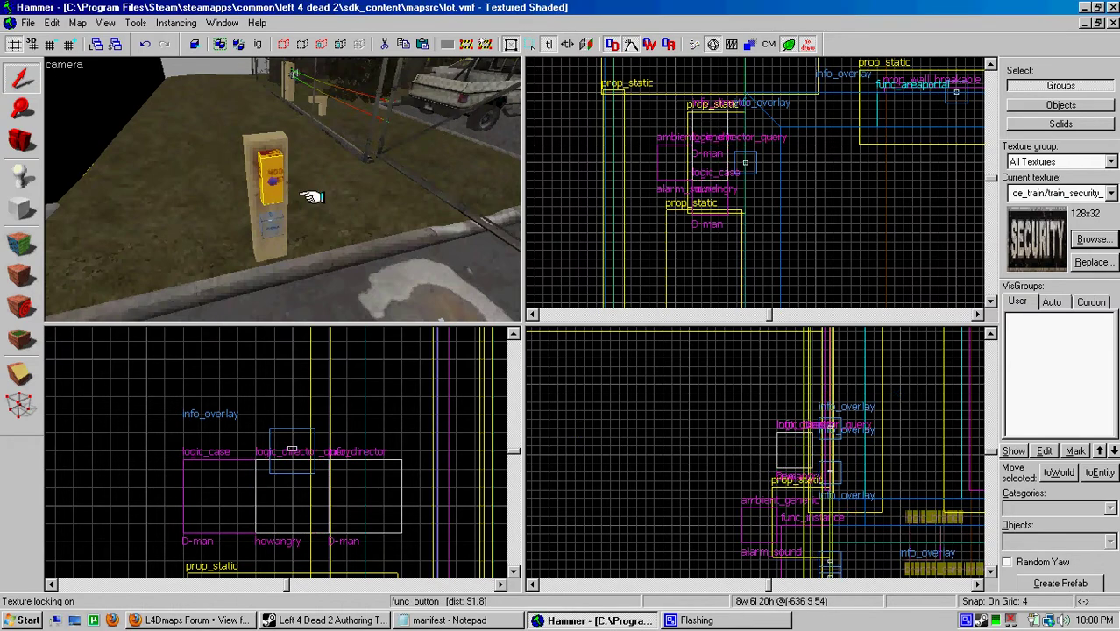
pyautogui.press('z')
pyautogui.press('s')
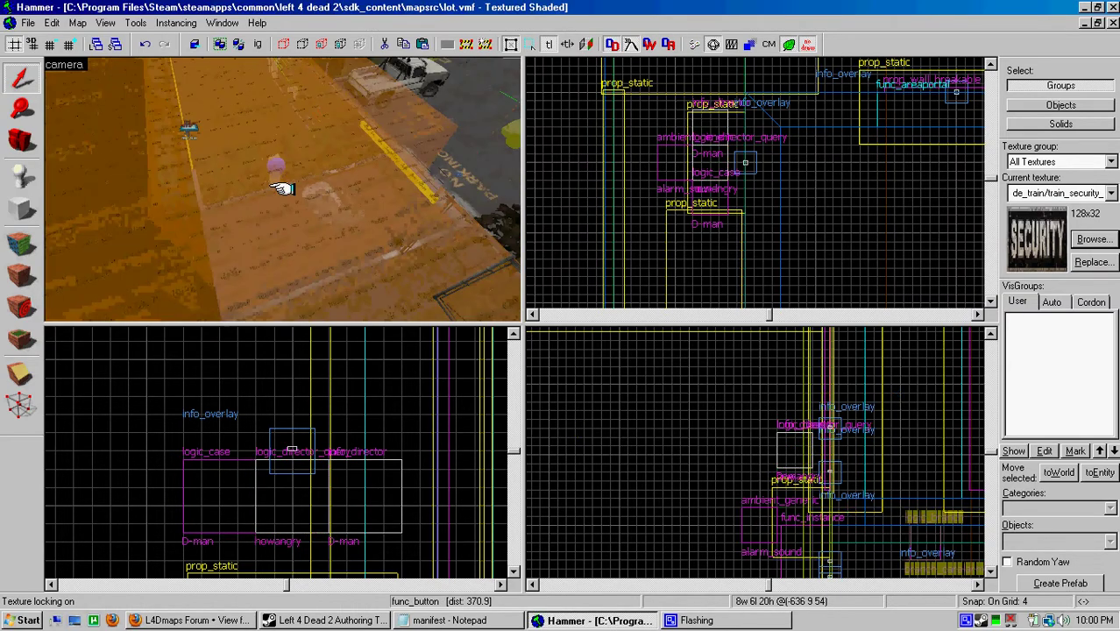
pyautogui.press('Right')
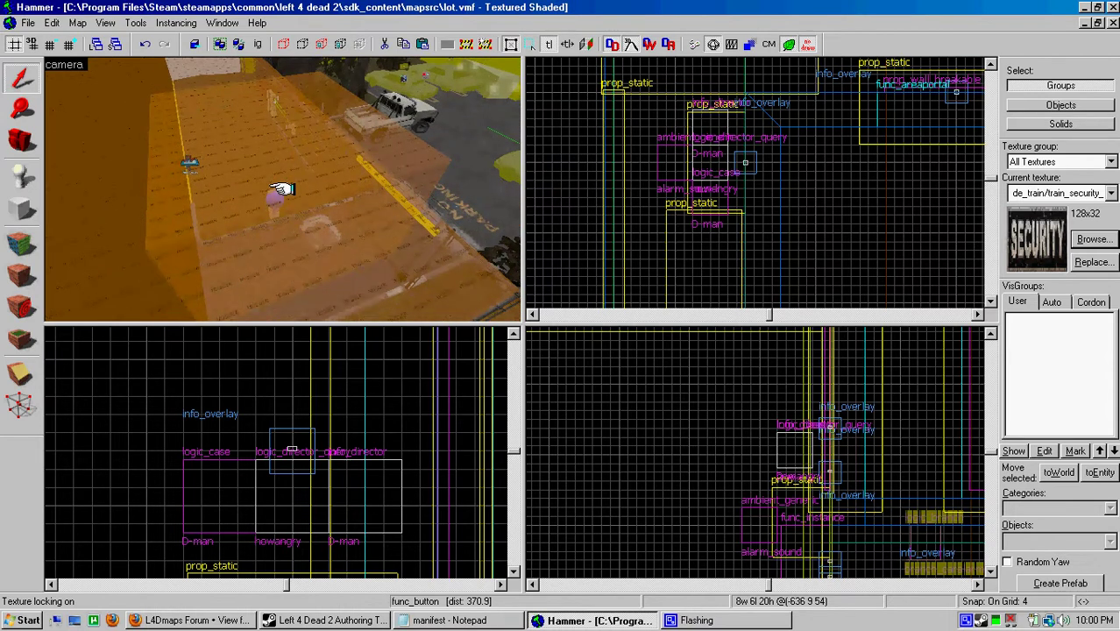
pyautogui.press('Down')
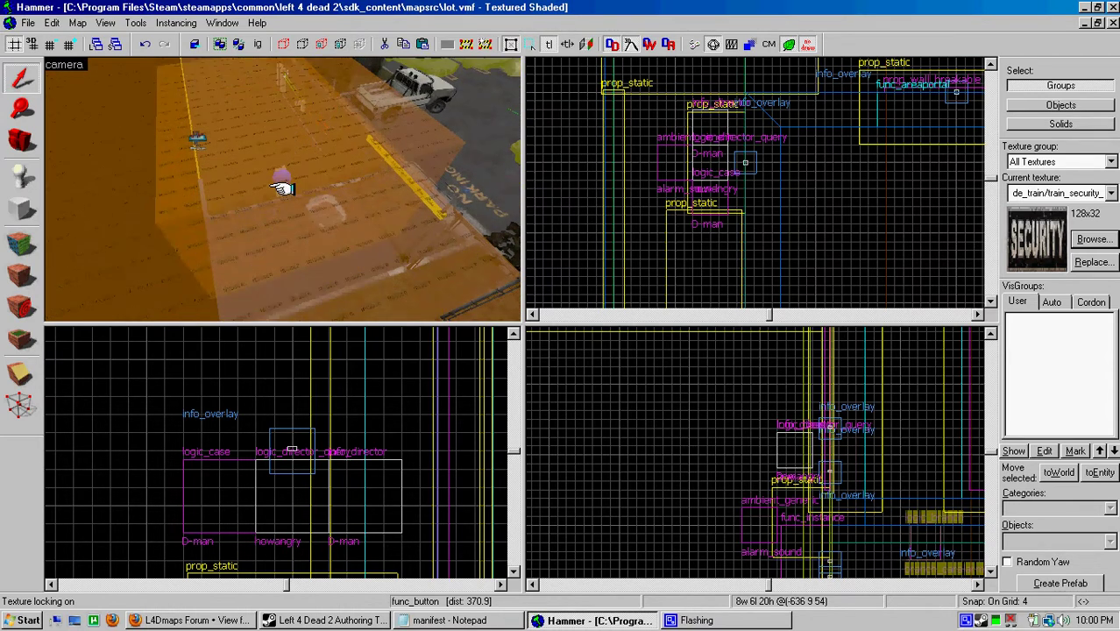
pyautogui.press('Down')
pyautogui.press('w')
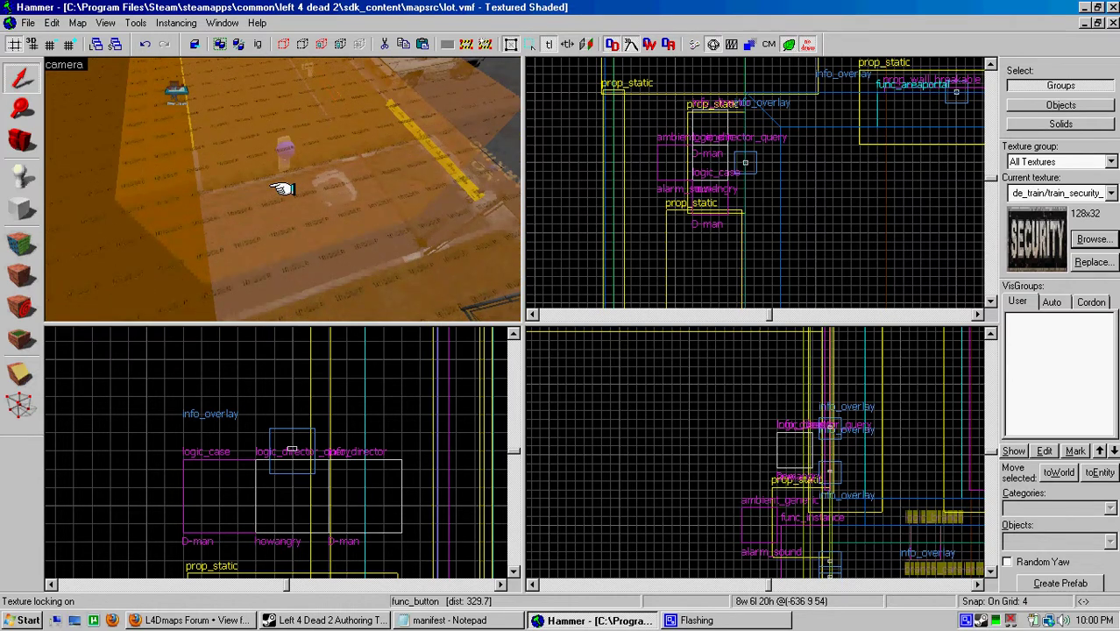
pyautogui.press('Up')
pyautogui.press('Up')
pyautogui.press('Up')
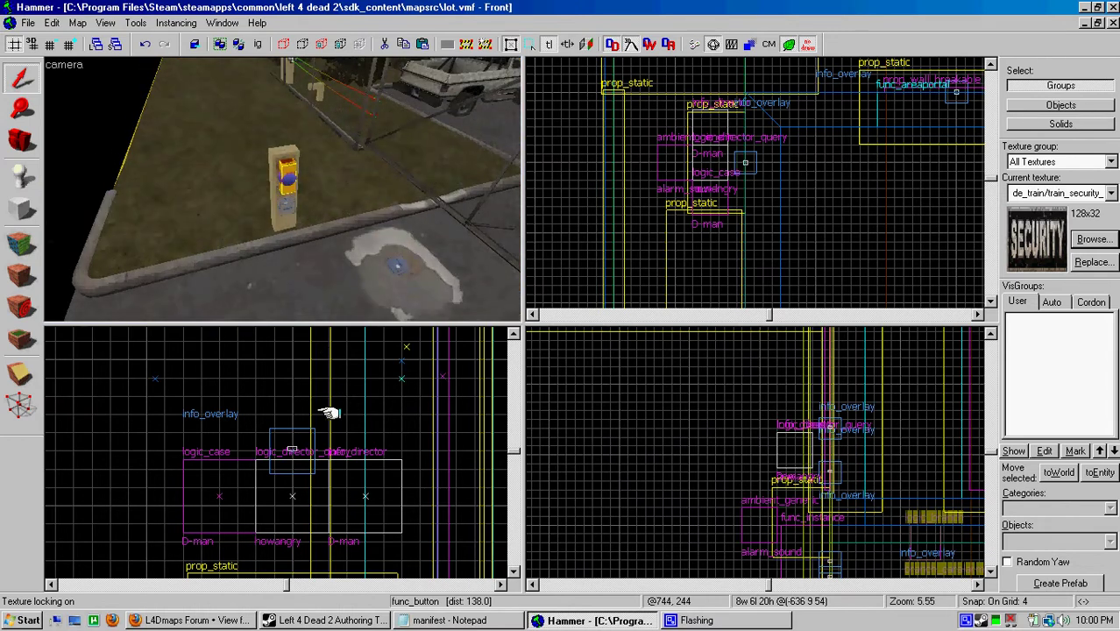
pyautogui.click(324, 250)
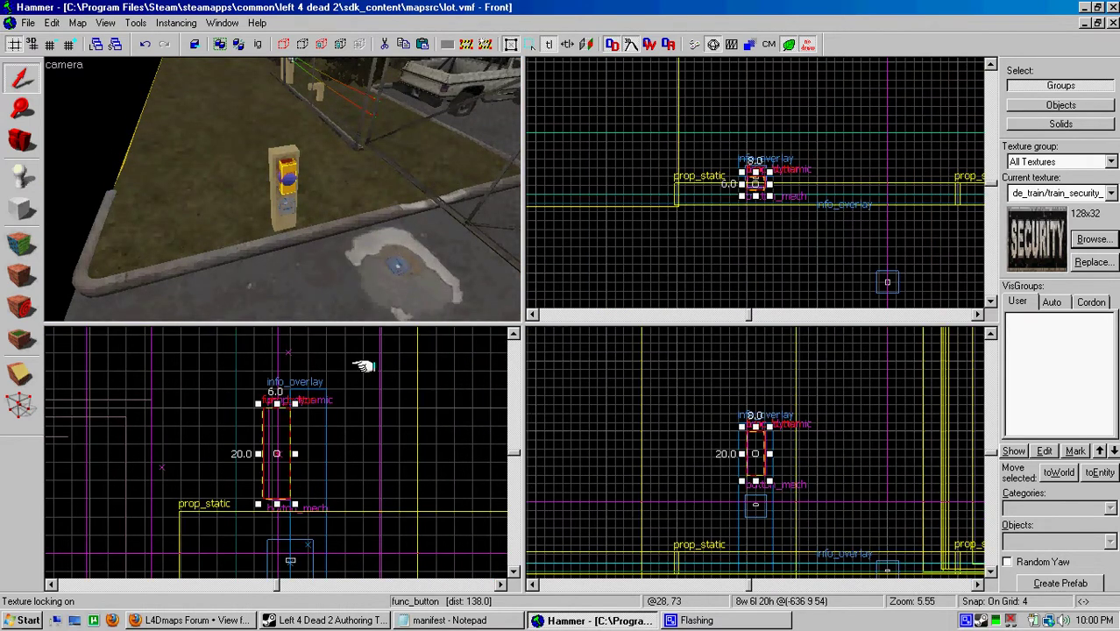
pyautogui.rightClick(263, 424)
pyautogui.click(285, 415)
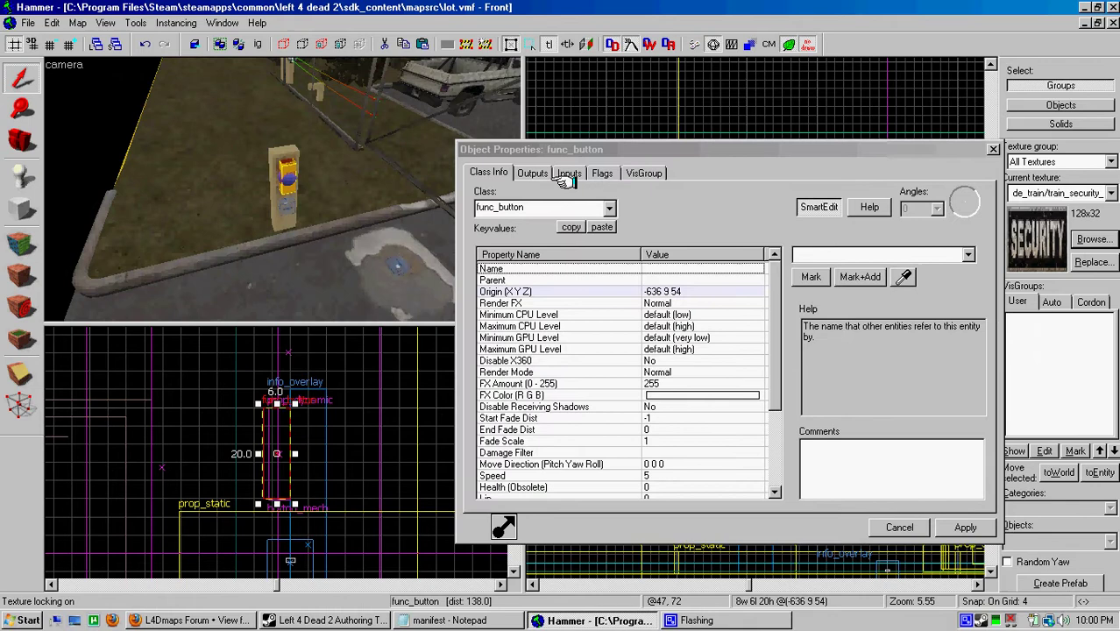
pyautogui.click(532, 173)
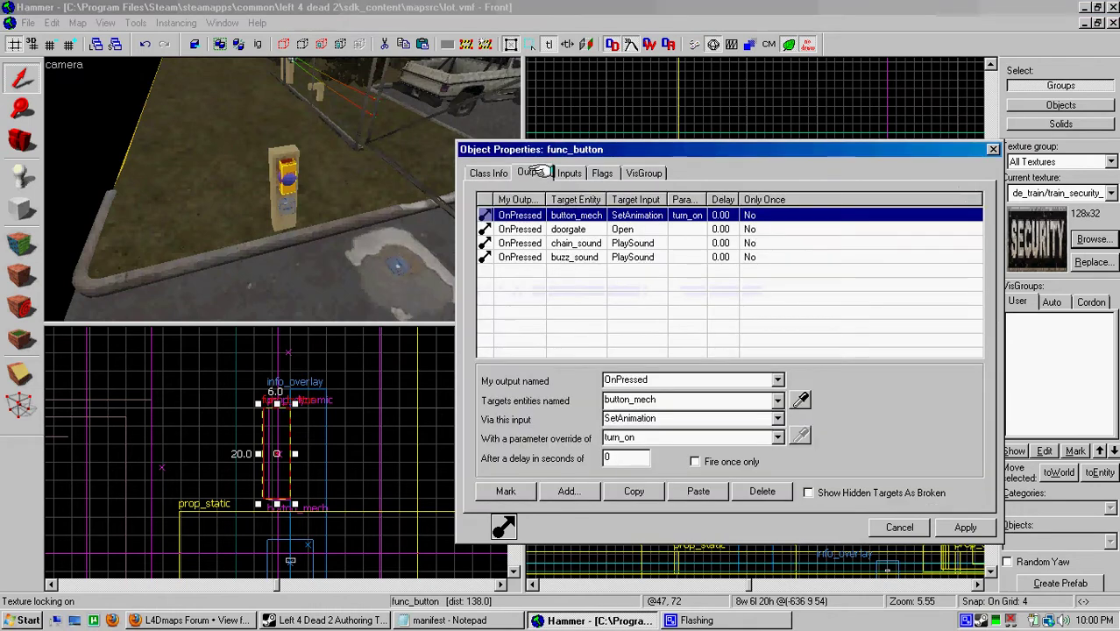
# Step: Add a new OnPressed output to the button with a delay of 2.00 seconds
pyautogui.click(570, 489)
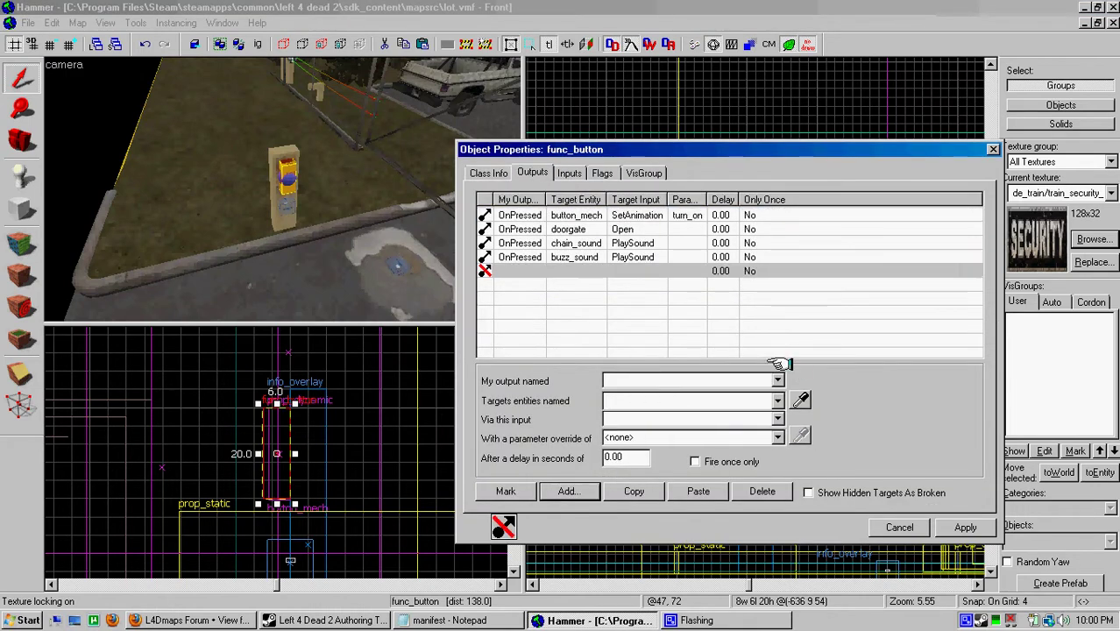
pyautogui.click(777, 379)
pyautogui.click(730, 437)
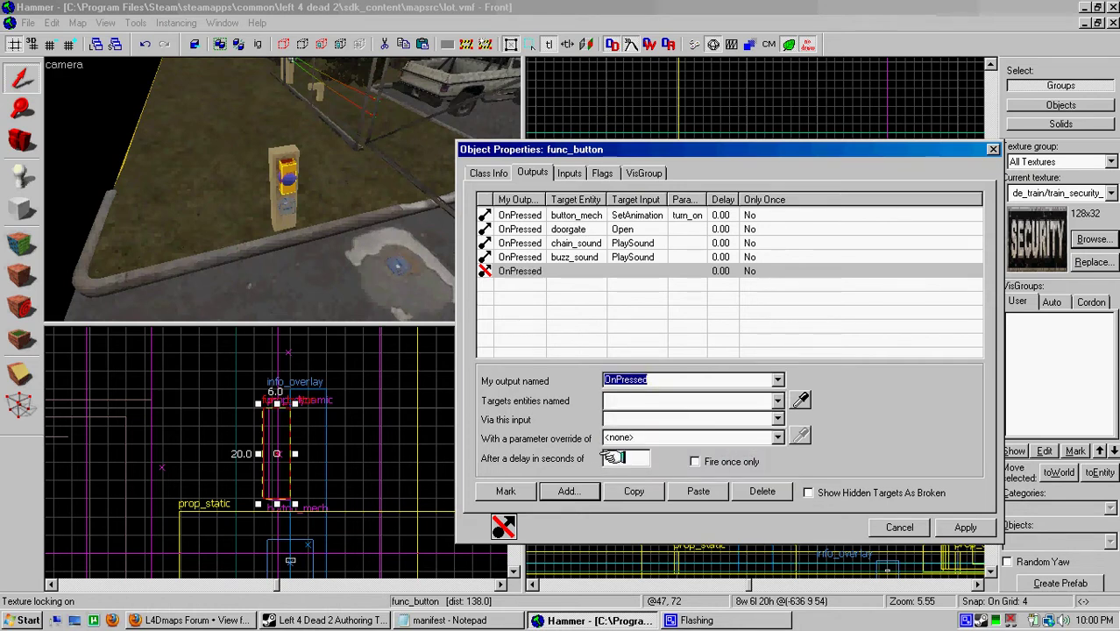
pyautogui.moveTo(611, 456); pyautogui.dragTo(589, 455)
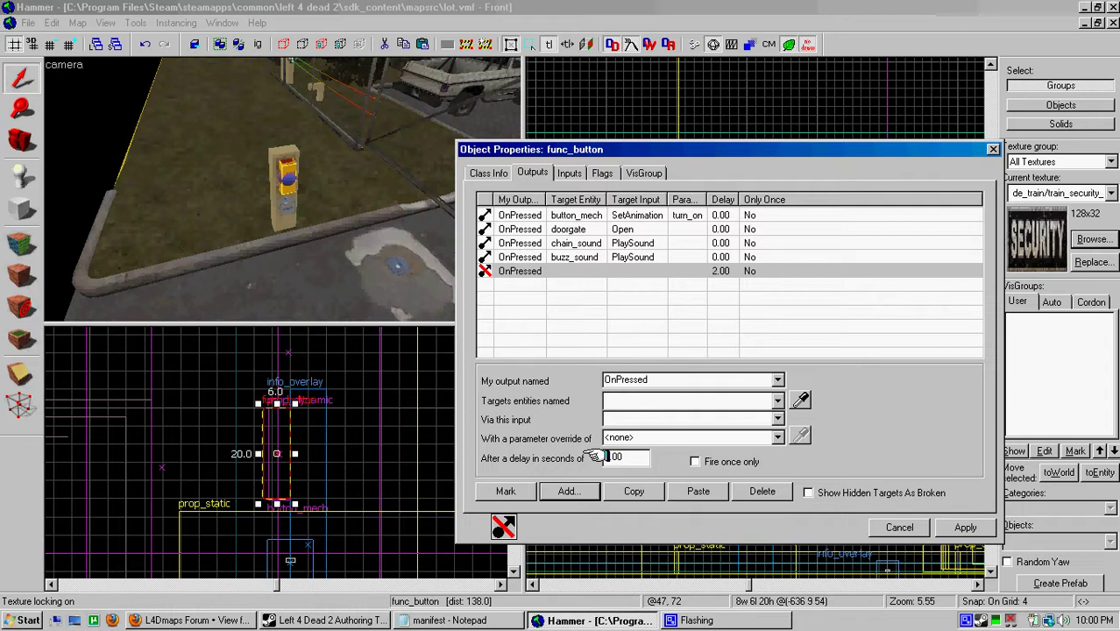
# Step: Target the new output at howangry via the HowAngry input, apply it and close the button's properties
pyautogui.click(777, 400)
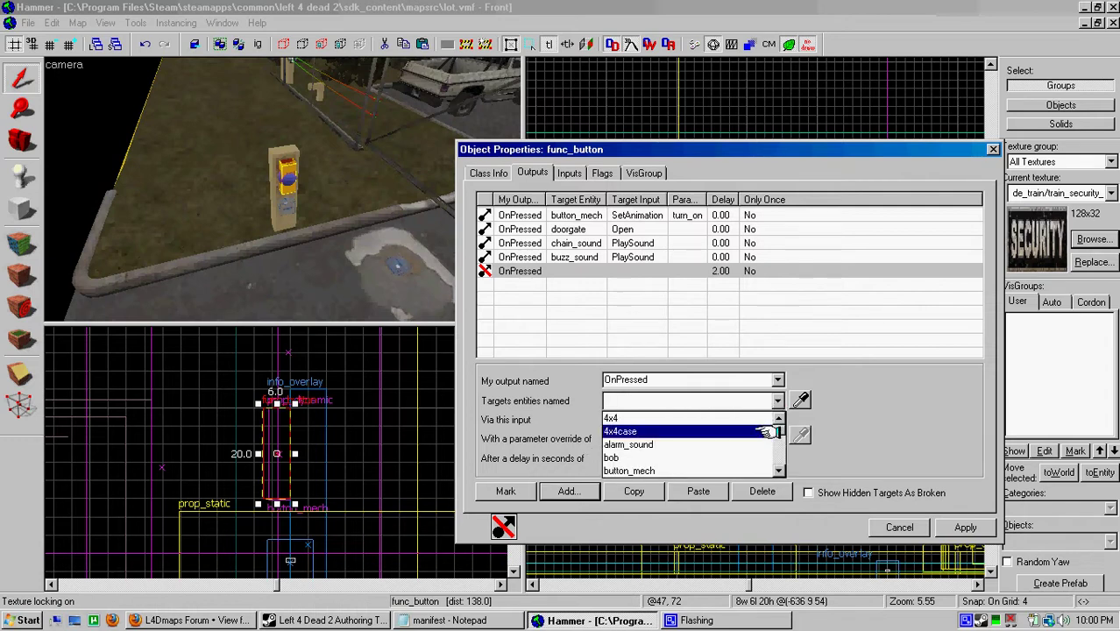
pyautogui.moveTo(774, 430); pyautogui.dragTo(777, 451)
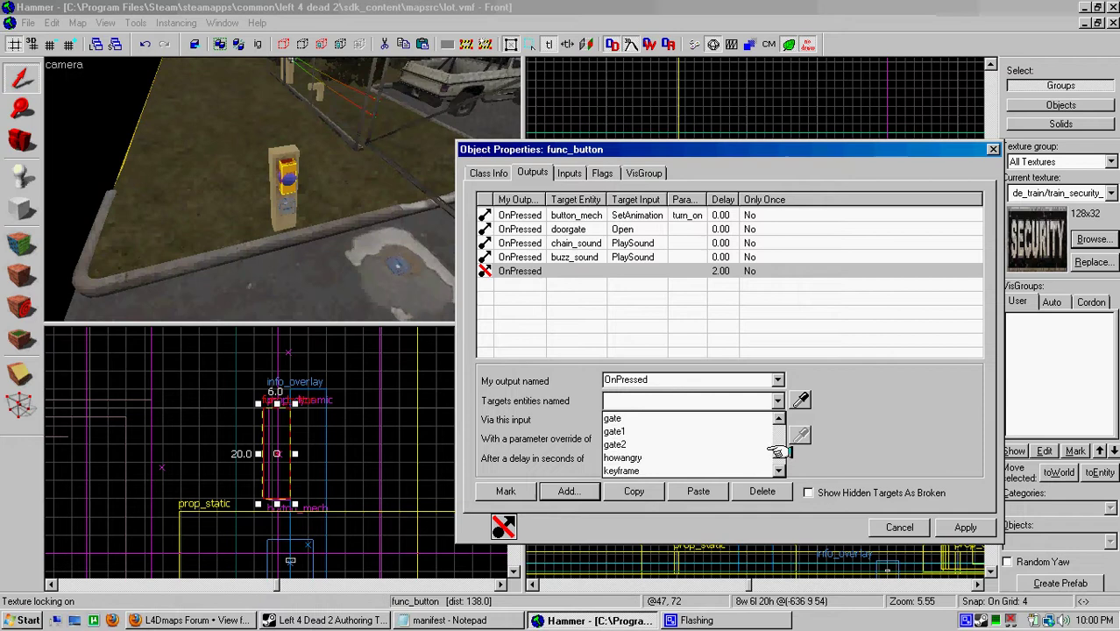
pyautogui.click(679, 457)
pyautogui.click(778, 419)
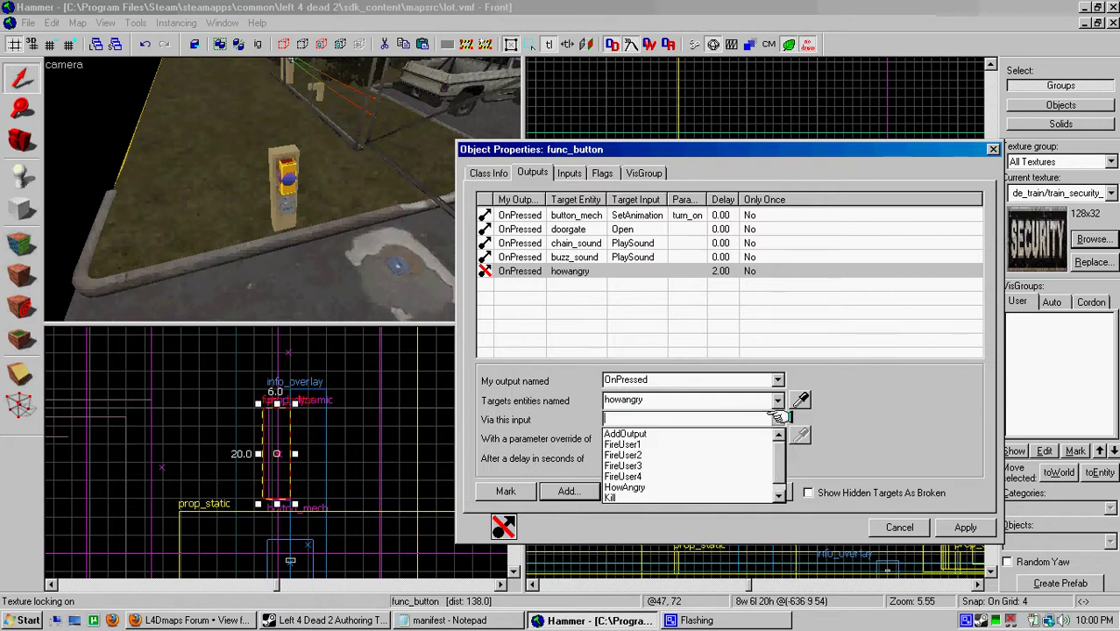
pyautogui.moveTo(774, 443); pyautogui.dragTo(774, 467)
pyautogui.click(706, 474)
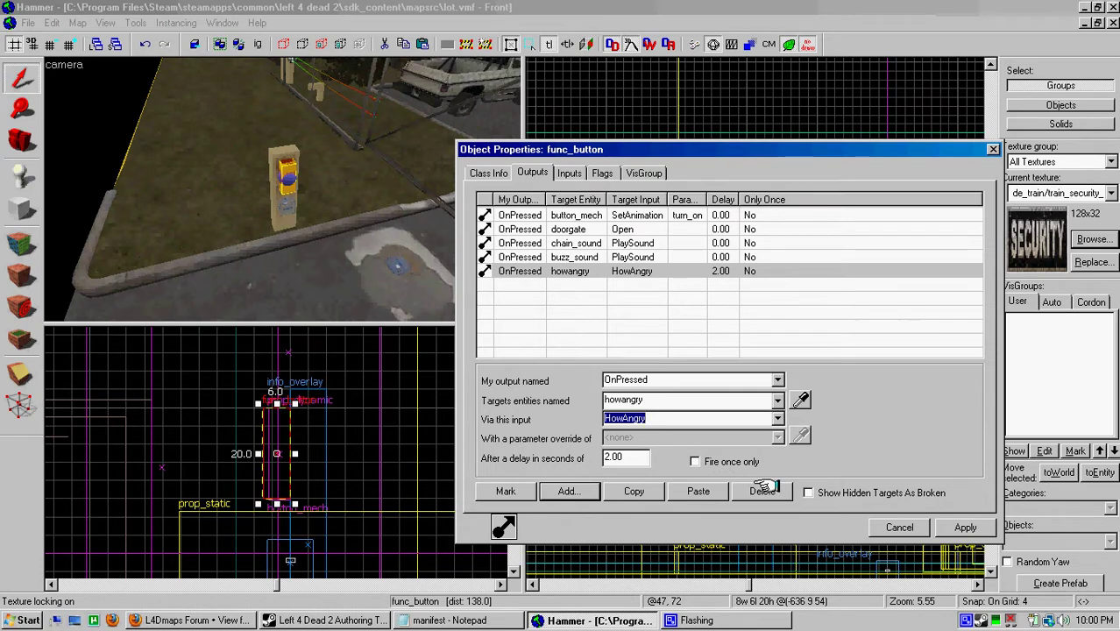
pyautogui.click(955, 525)
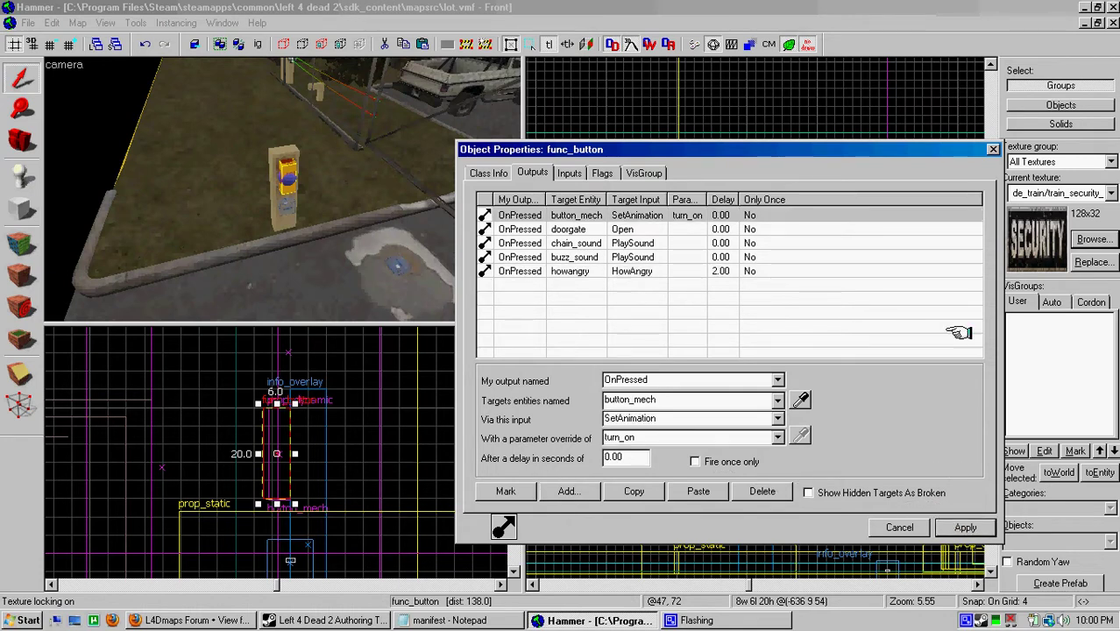
pyautogui.click(993, 150)
# Step: Open the properties of the howangry logic_director_query by the SECURITY sign and review its minimum and maximum anger range
pyautogui.press('z')
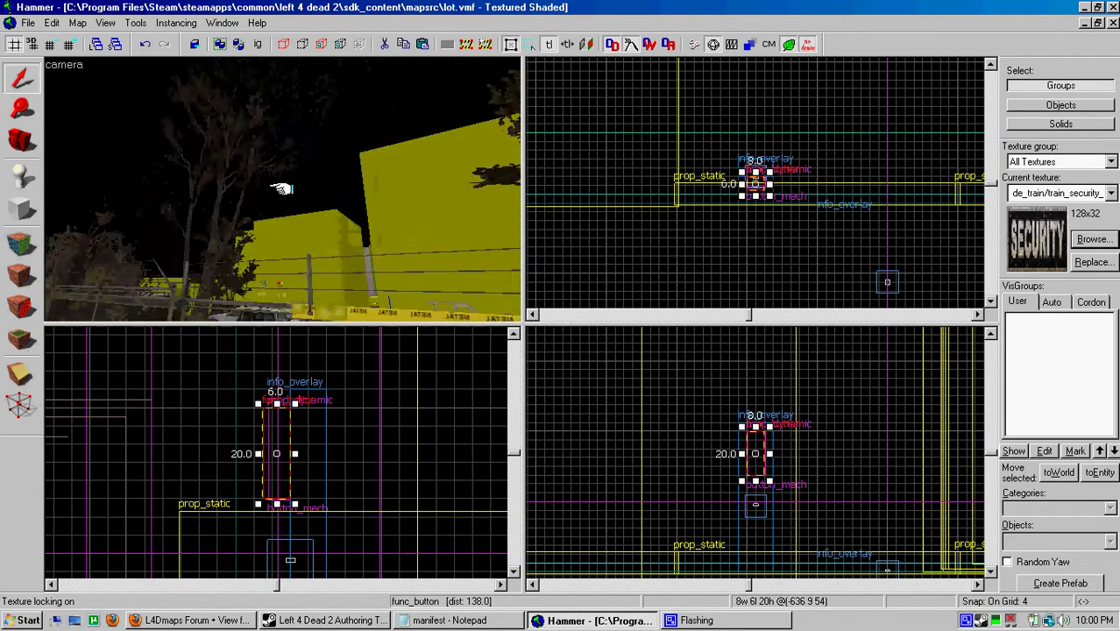
pyautogui.moveTo(282, 191); pyautogui.dragTo(282, 188)
pyautogui.press('w')
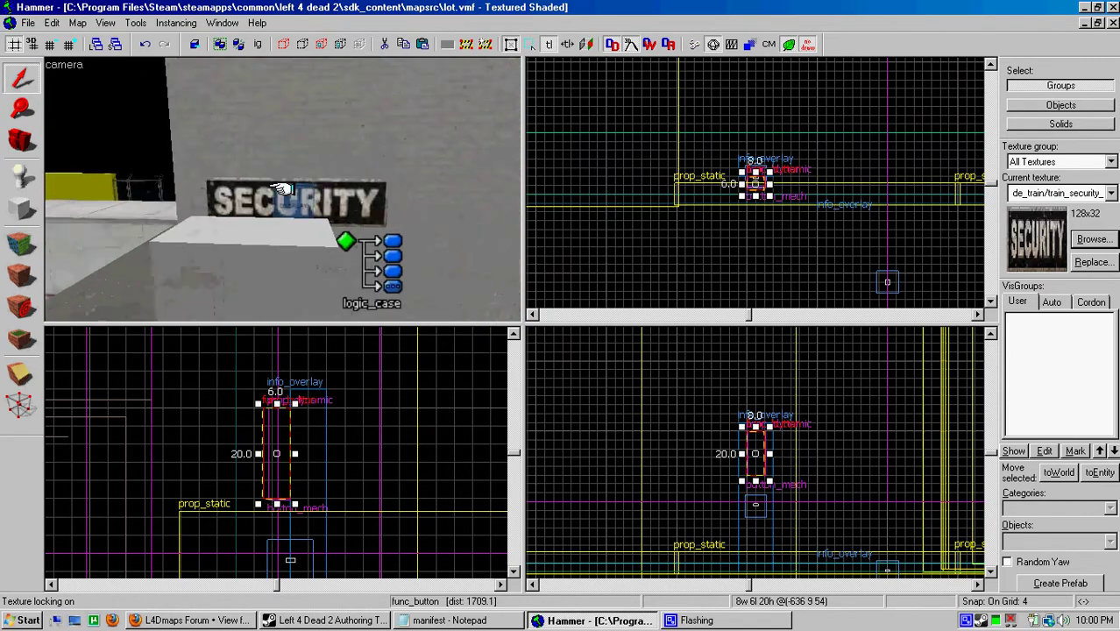
pyautogui.press('s')
pyautogui.press('z')
pyautogui.click(243, 239)
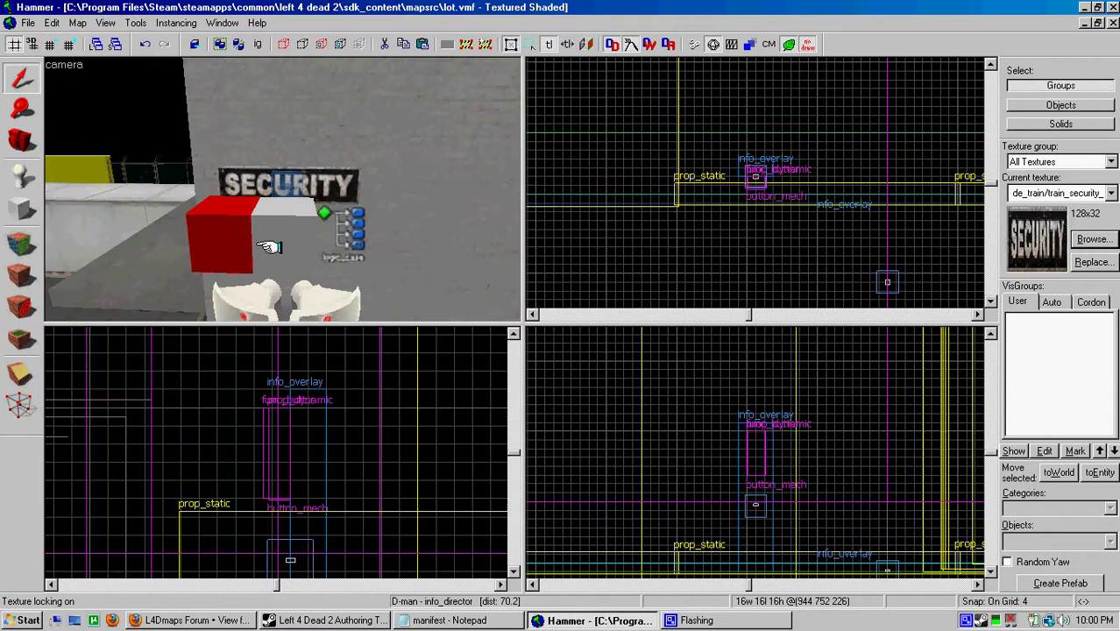
pyautogui.click(270, 248)
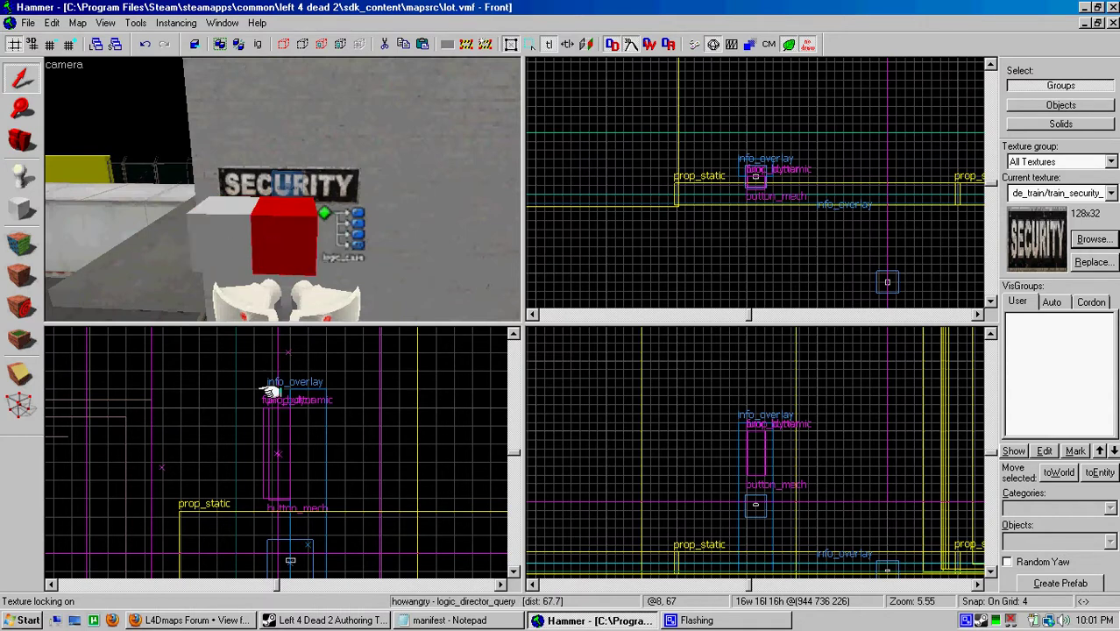
pyautogui.hotkey('ctrl', 'e')
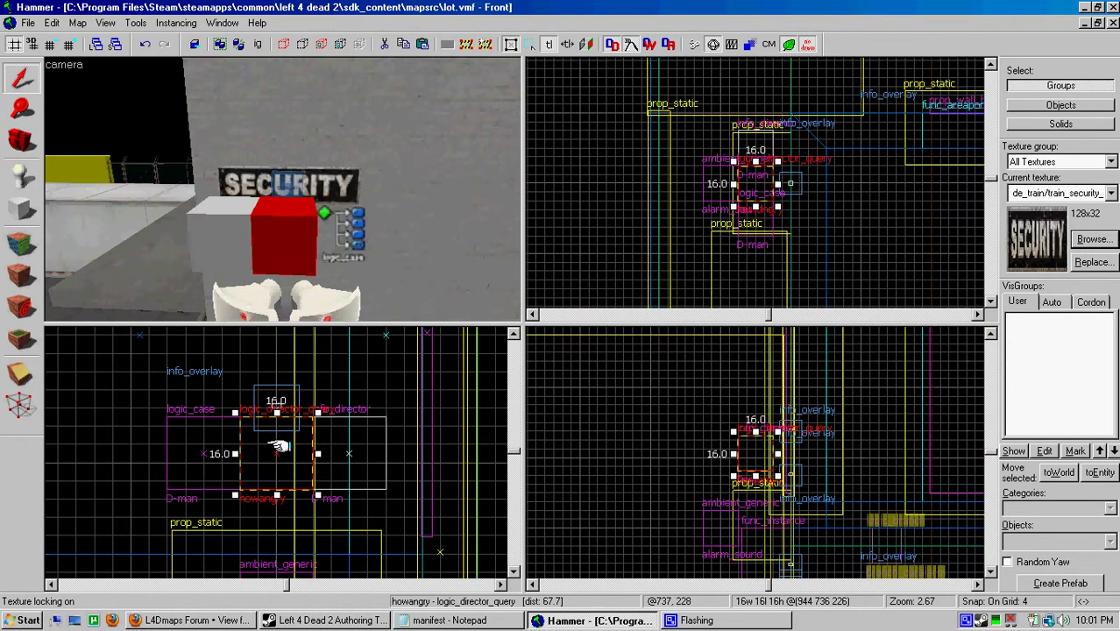
pyautogui.rightClick(277, 447)
pyautogui.click(314, 435)
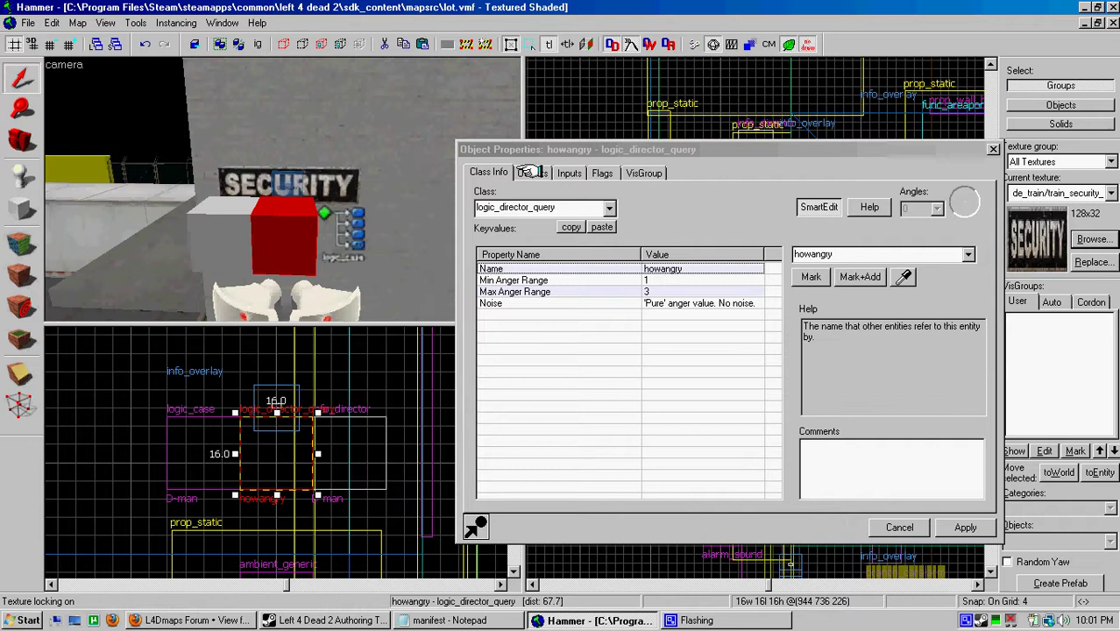
pyautogui.click(558, 291)
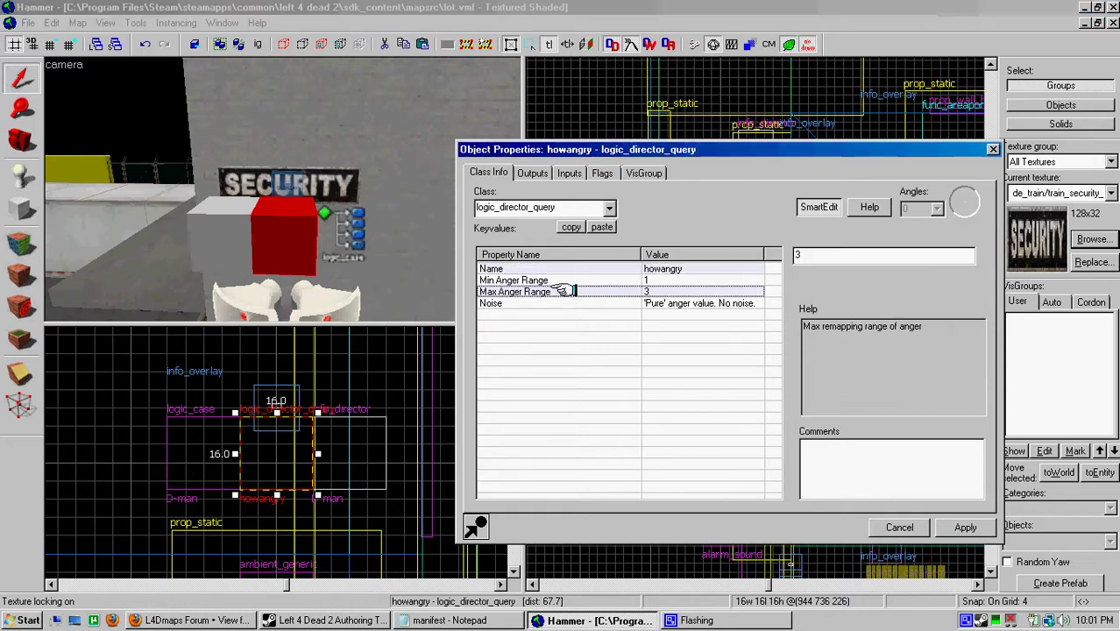
pyautogui.click(561, 280)
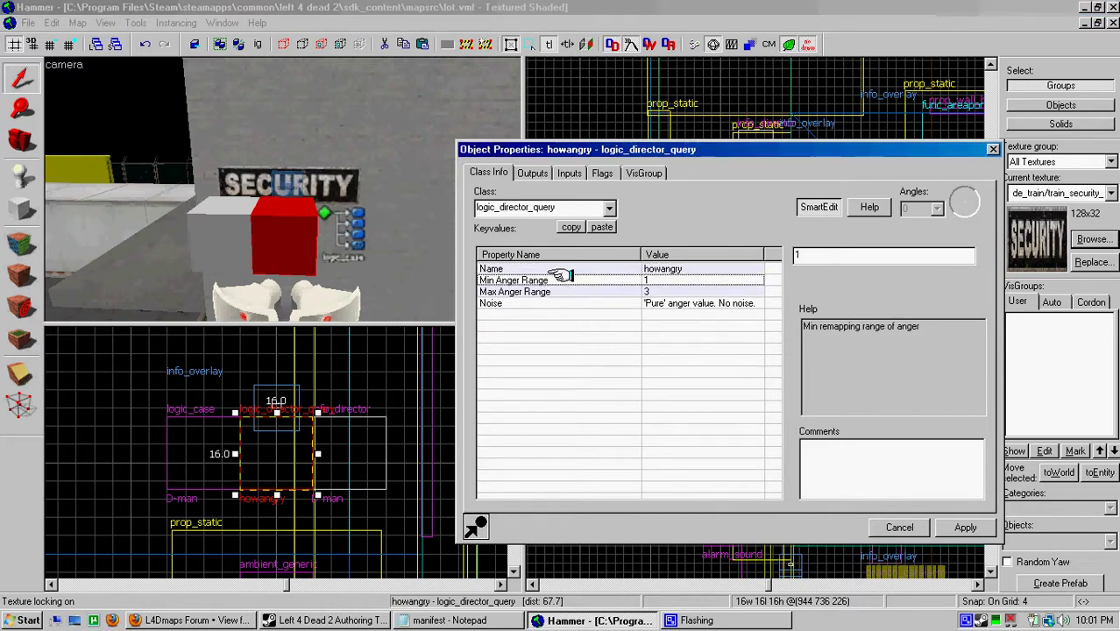
# Step: Add an OutAnger output to howangry and pick the nearby logic_case, D-man, as its target entity
pyautogui.click(532, 173)
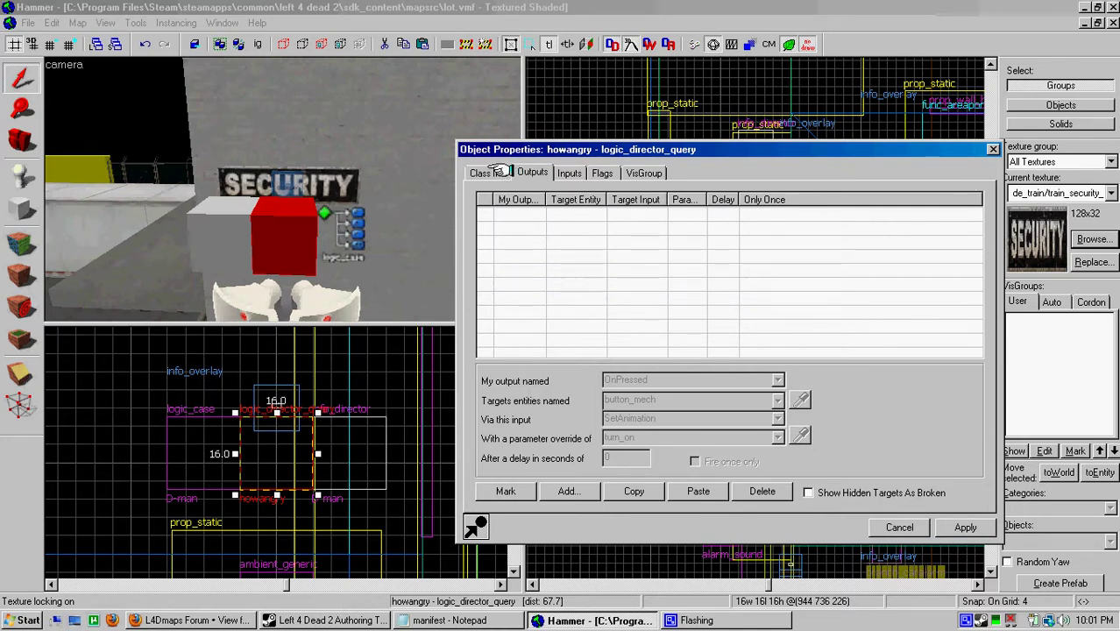
pyautogui.click(567, 491)
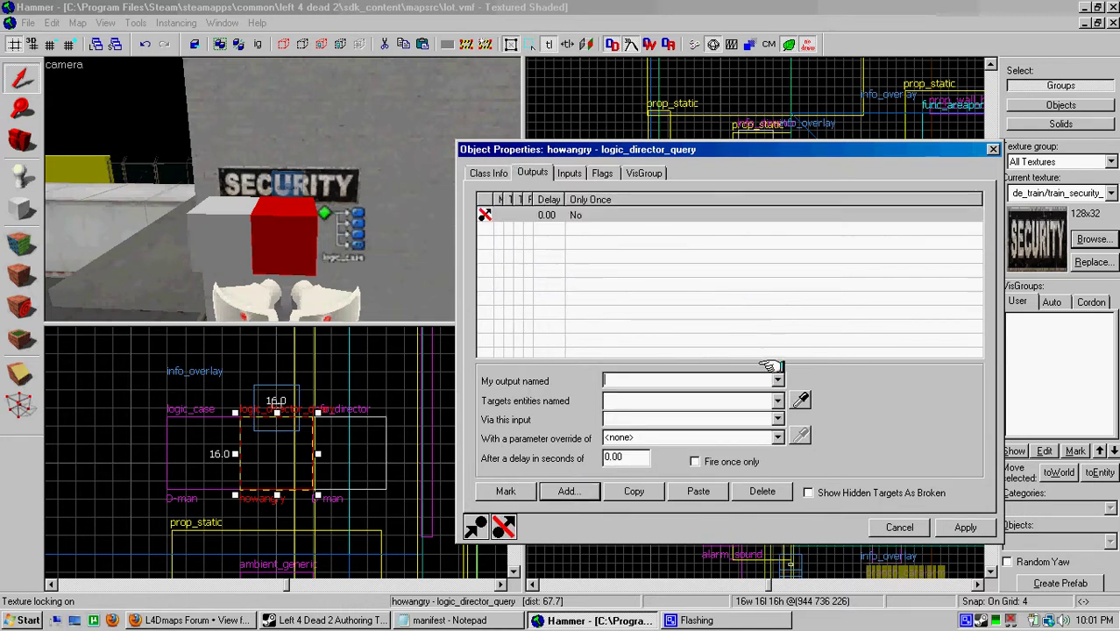
pyautogui.click(777, 380)
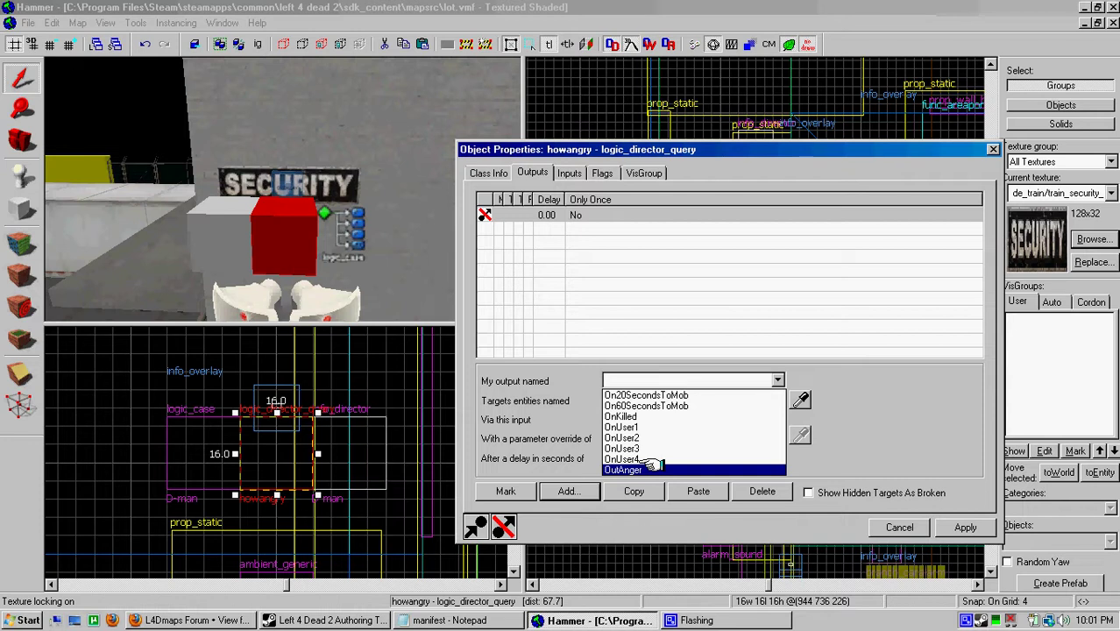
pyautogui.click(653, 468)
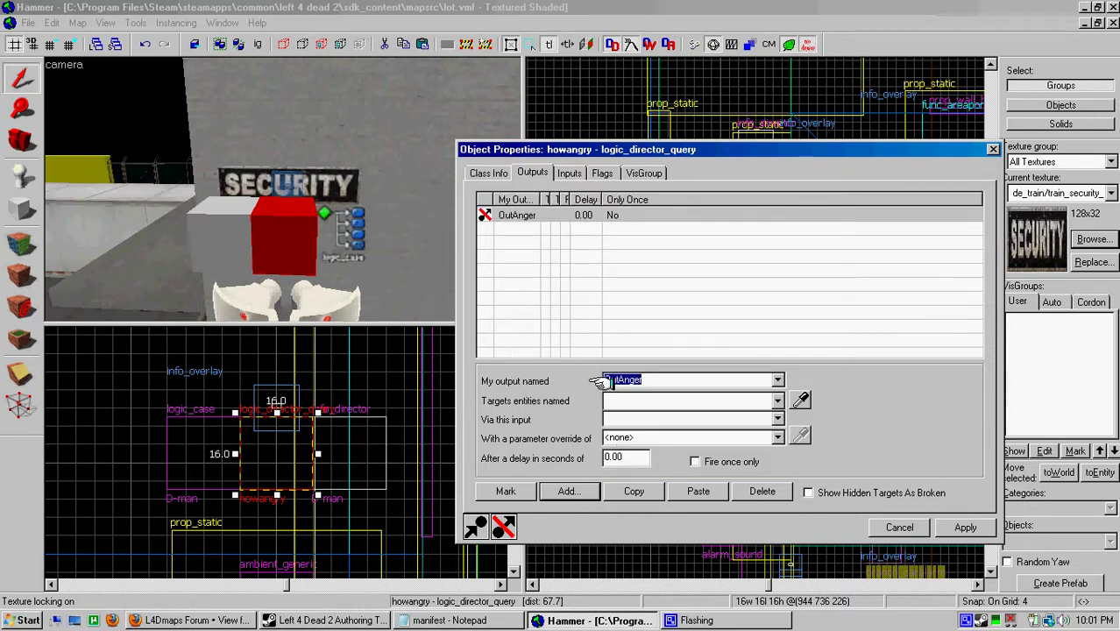
pyautogui.click(777, 400)
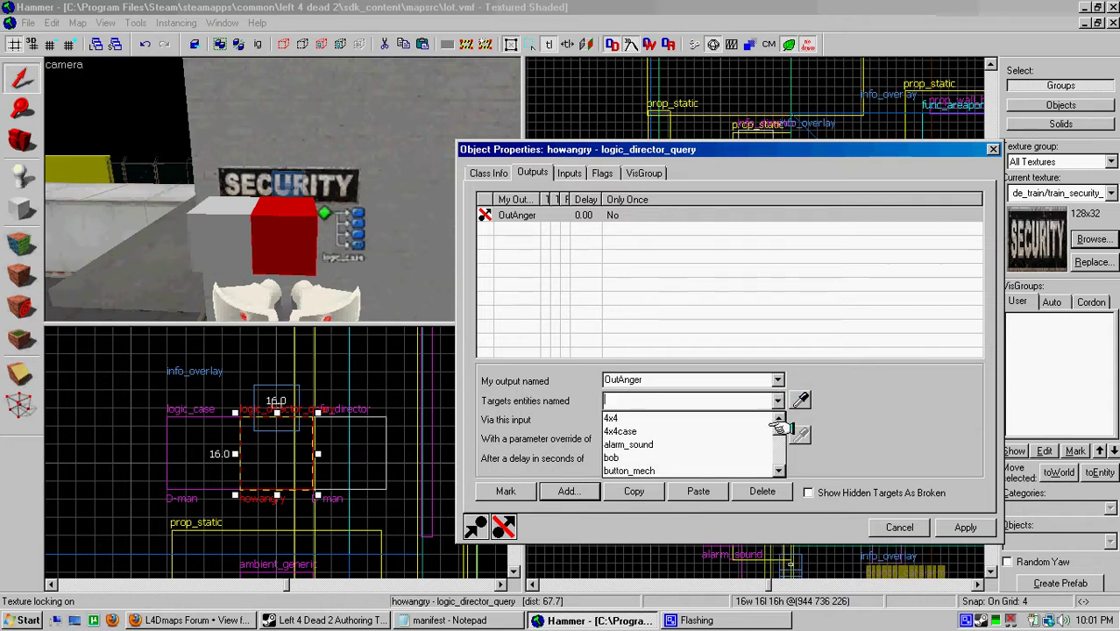
pyautogui.click(803, 399)
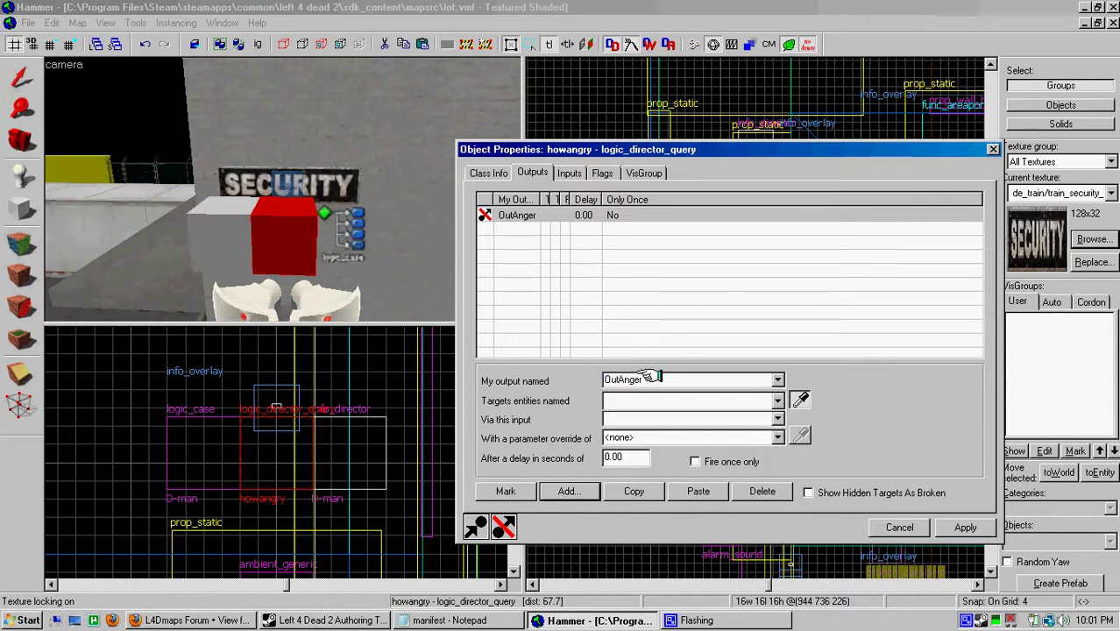
pyautogui.click(349, 229)
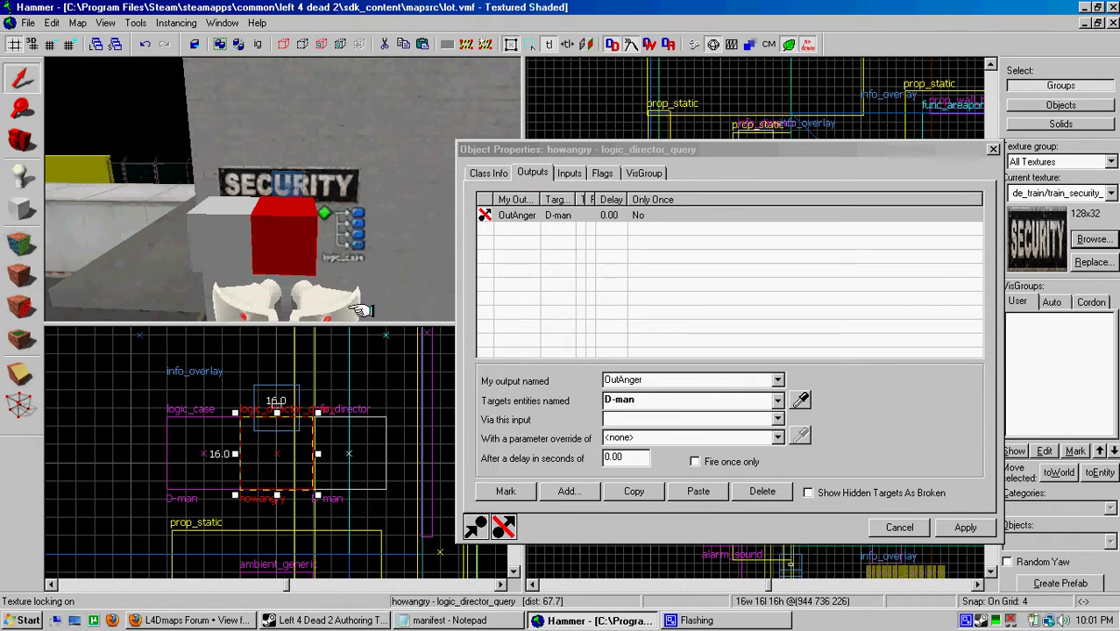
# Step: Rename the logic_case beside the SECURITY sign as D-man-ding and apply the change
pyautogui.click(357, 242)
pyautogui.click(479, 173)
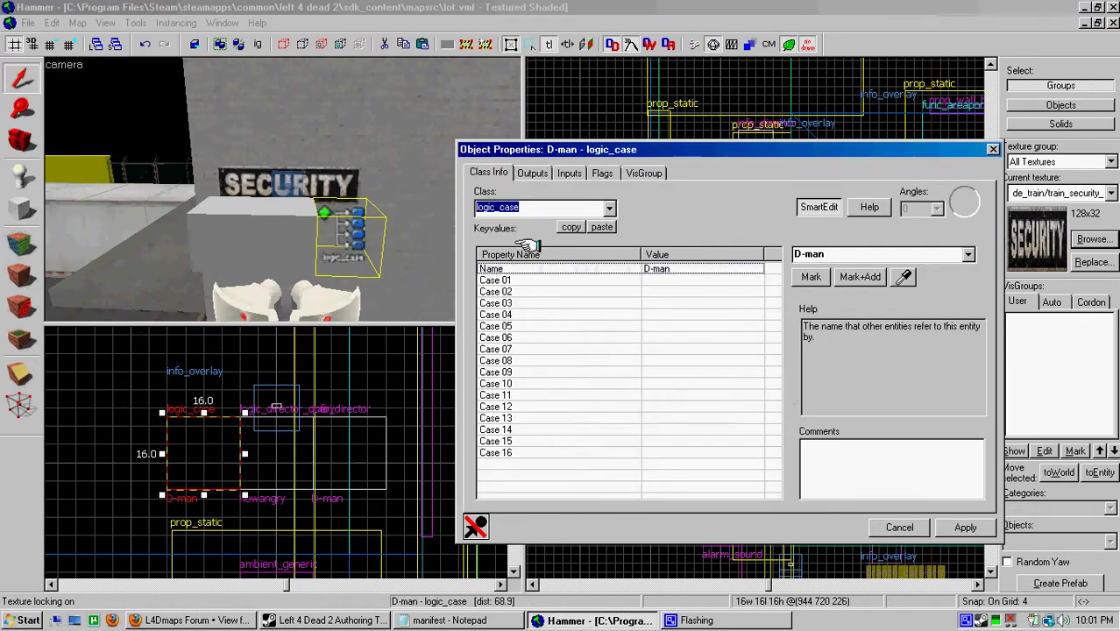
pyautogui.doubleClick(815, 254)
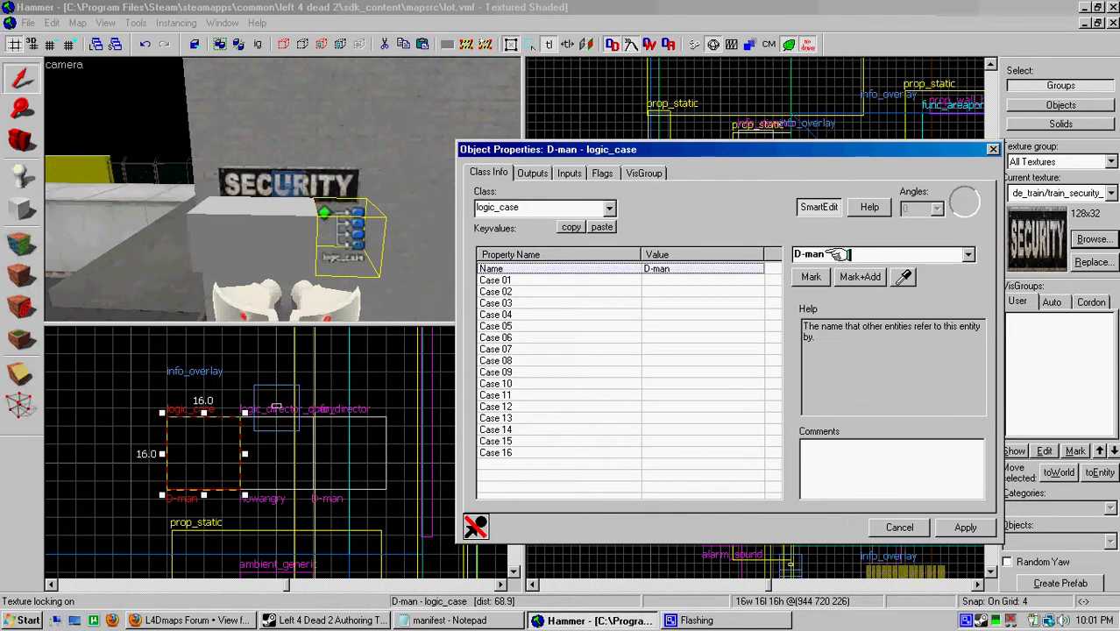
pyautogui.write('-ding')
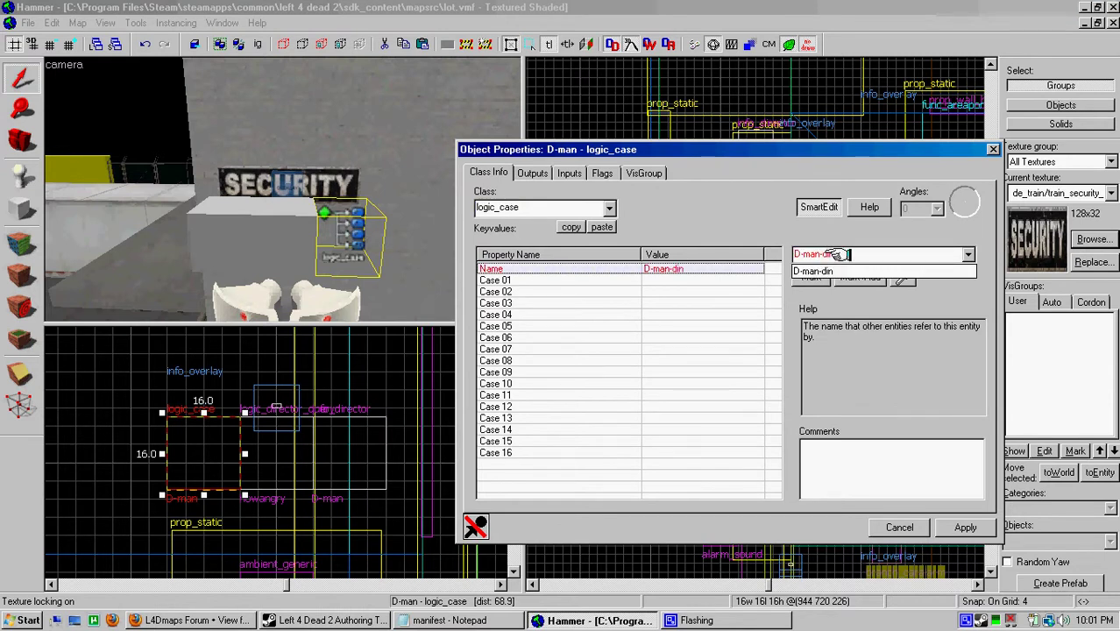
pyautogui.click(961, 527)
pyautogui.click(961, 527)
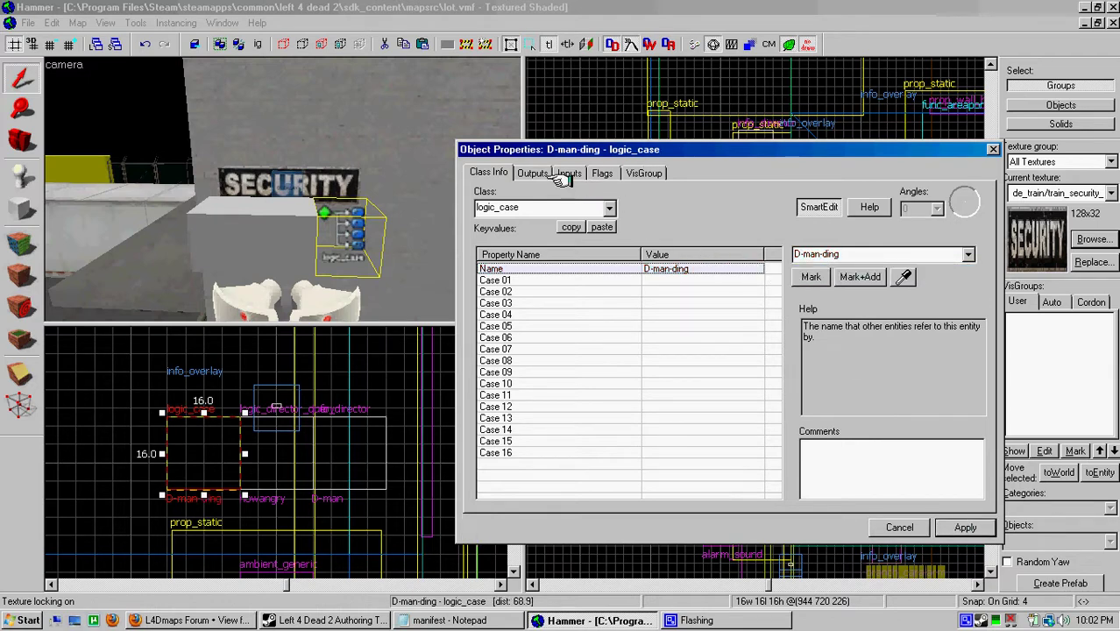
# Step: Retarget howangry's OutAnger output to the logic_case D-man-ding via the InValue input and apply it
pyautogui.click(286, 242)
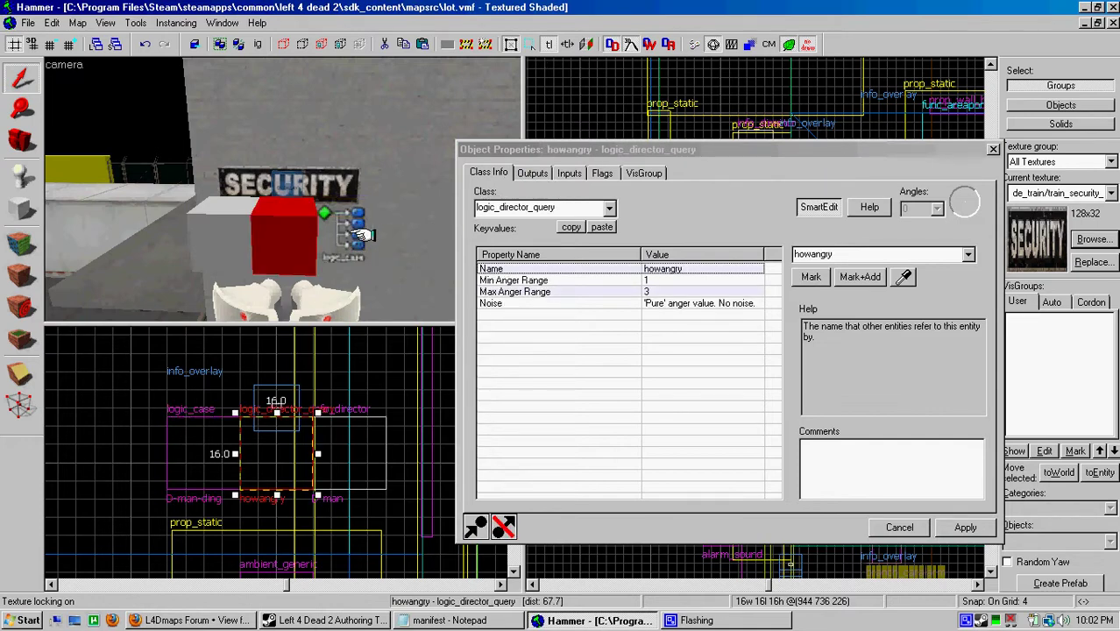
pyautogui.click(531, 173)
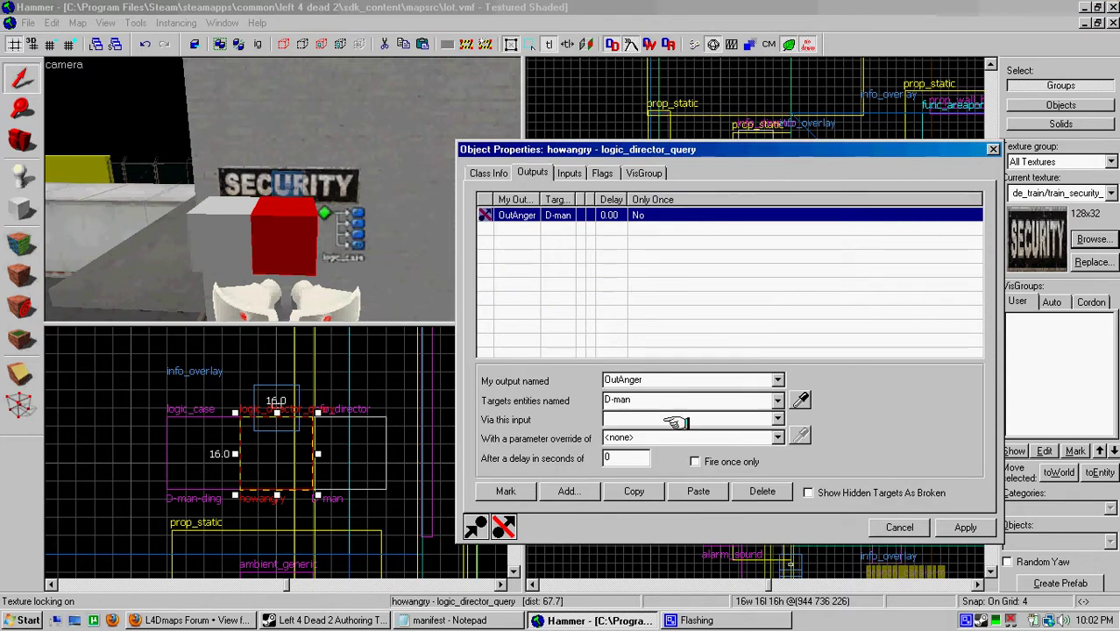
pyautogui.click(800, 399)
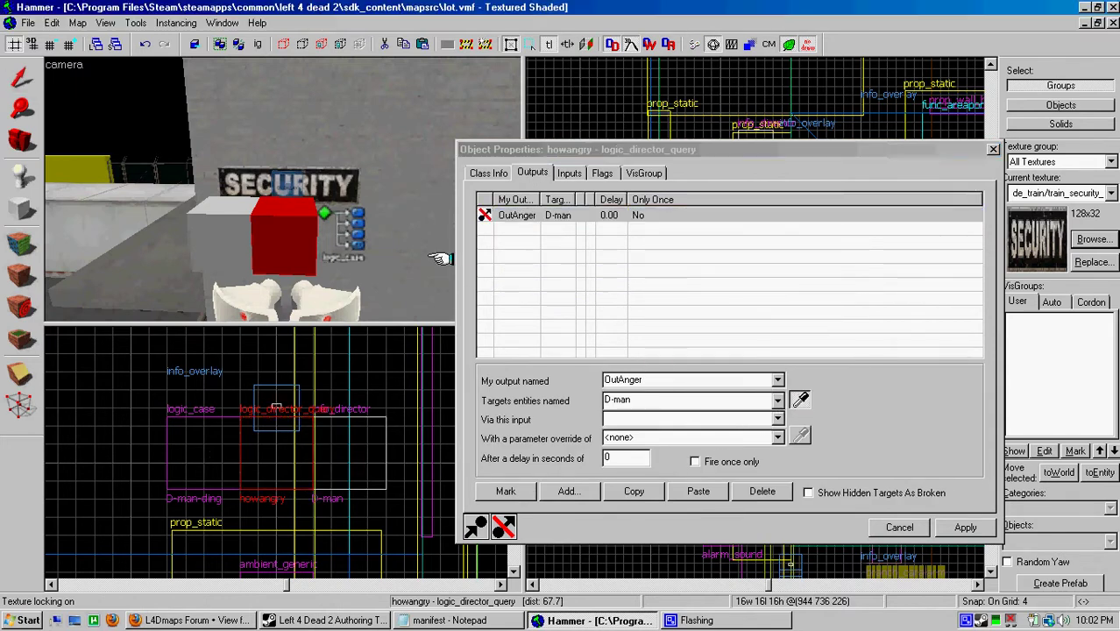
pyautogui.click(344, 229)
pyautogui.click(776, 417)
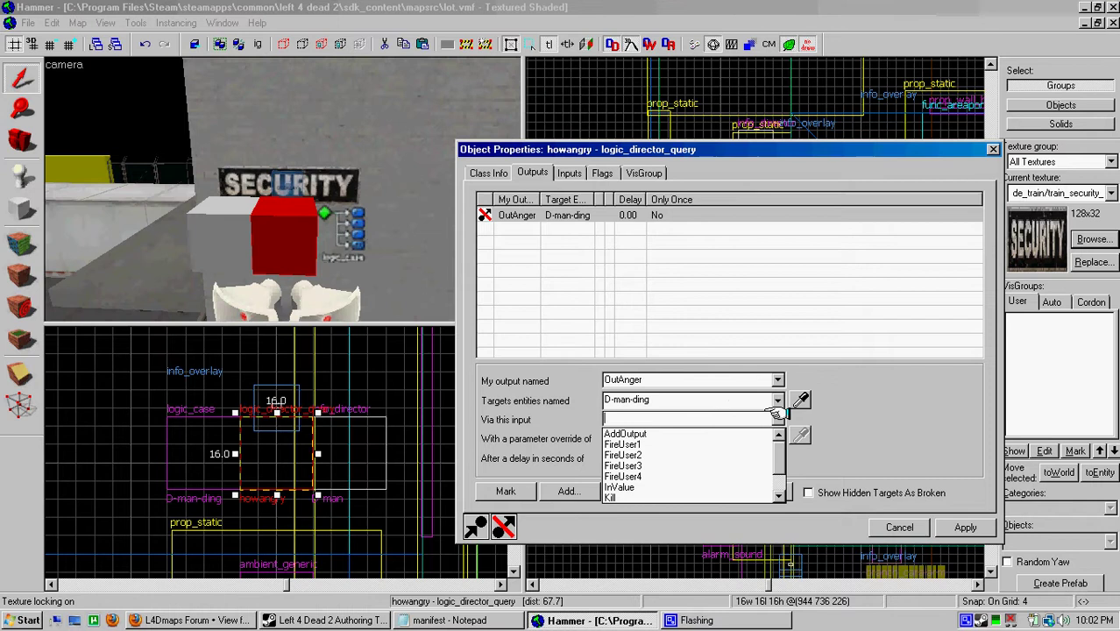
pyautogui.scroll(-1, 769, 471)
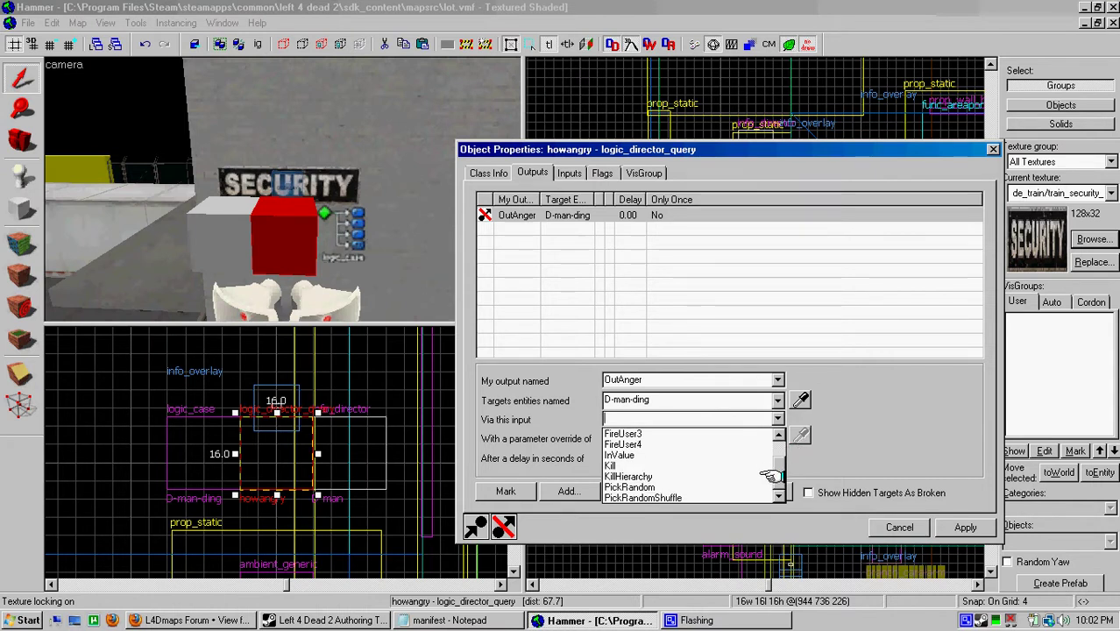
pyautogui.click(688, 456)
pyautogui.click(966, 528)
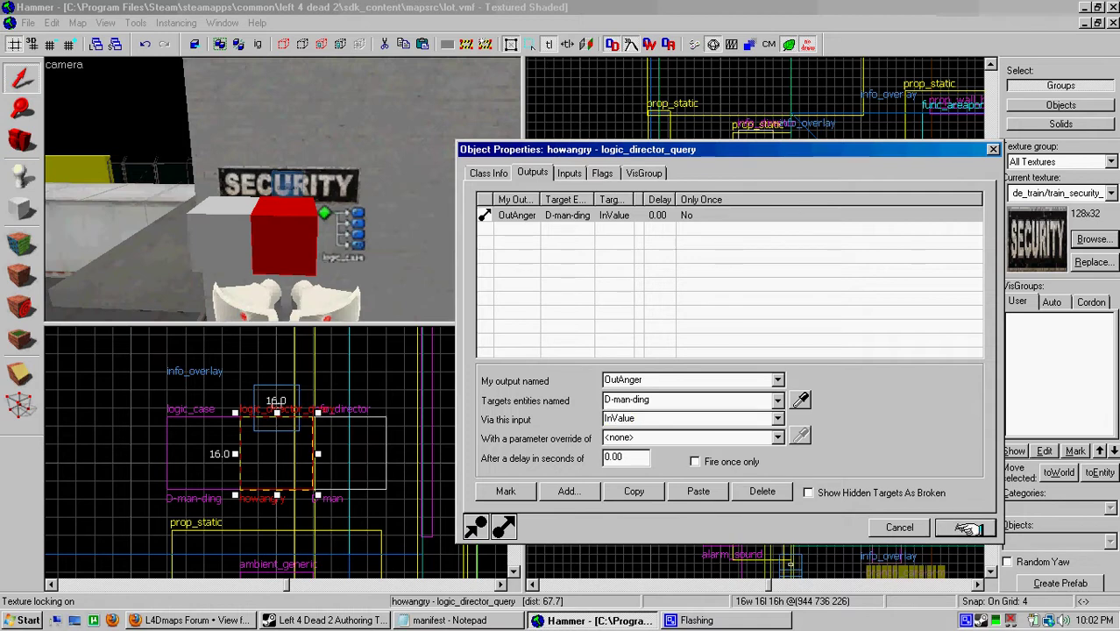
# Step: Set D-man-ding's Case 01 to 1, Case 02 to 2 and Case 03 to 3, and apply the values
pyautogui.click(350, 229)
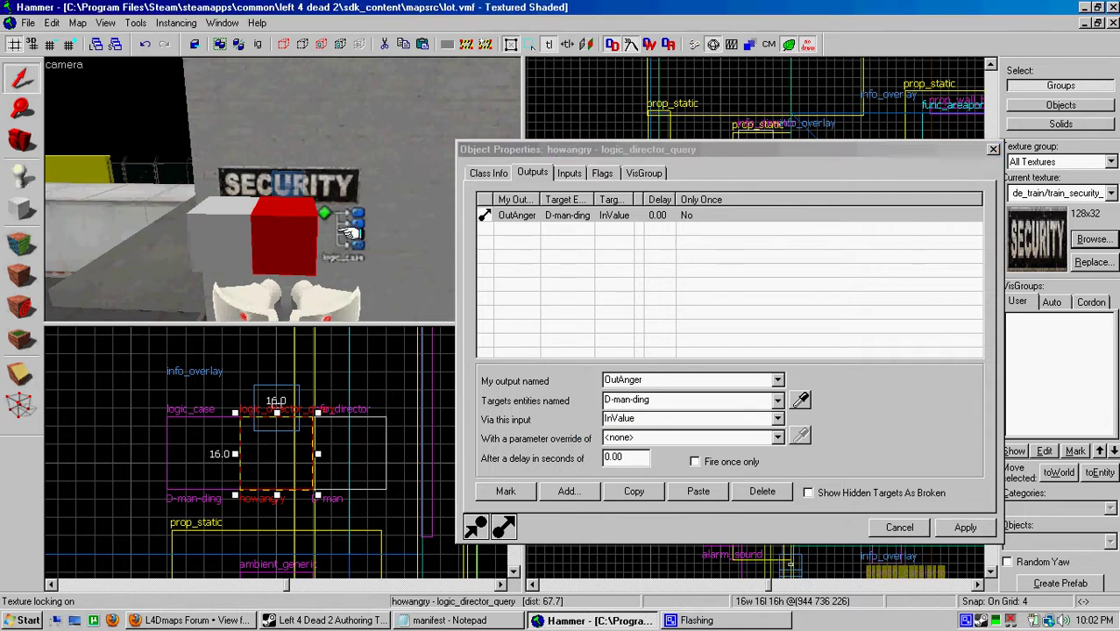
pyautogui.click(488, 173)
pyautogui.click(631, 279)
pyautogui.click(820, 257)
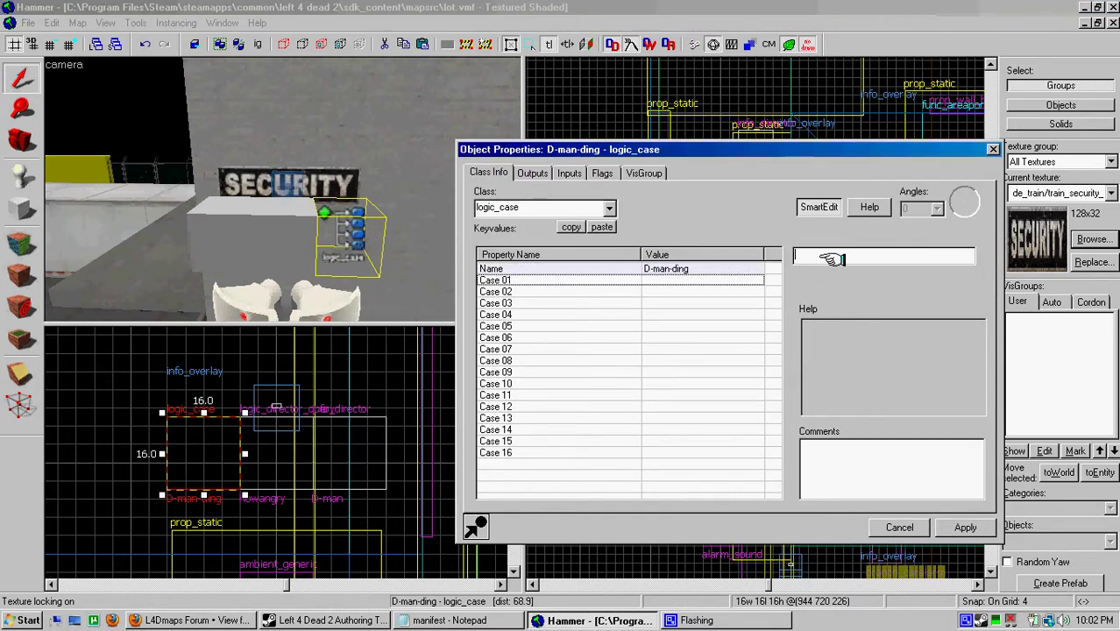
pyautogui.write('1')
pyautogui.click(685, 290)
pyautogui.click(805, 253)
pyautogui.write('2')
pyautogui.click(655, 303)
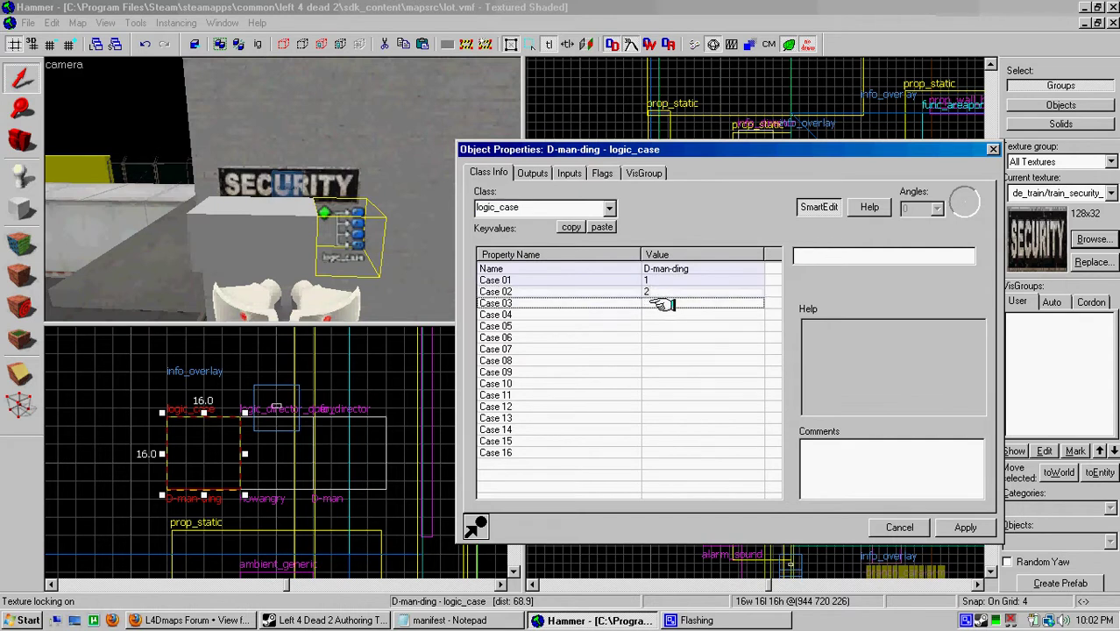
pyautogui.click(806, 256)
pyautogui.write('3')
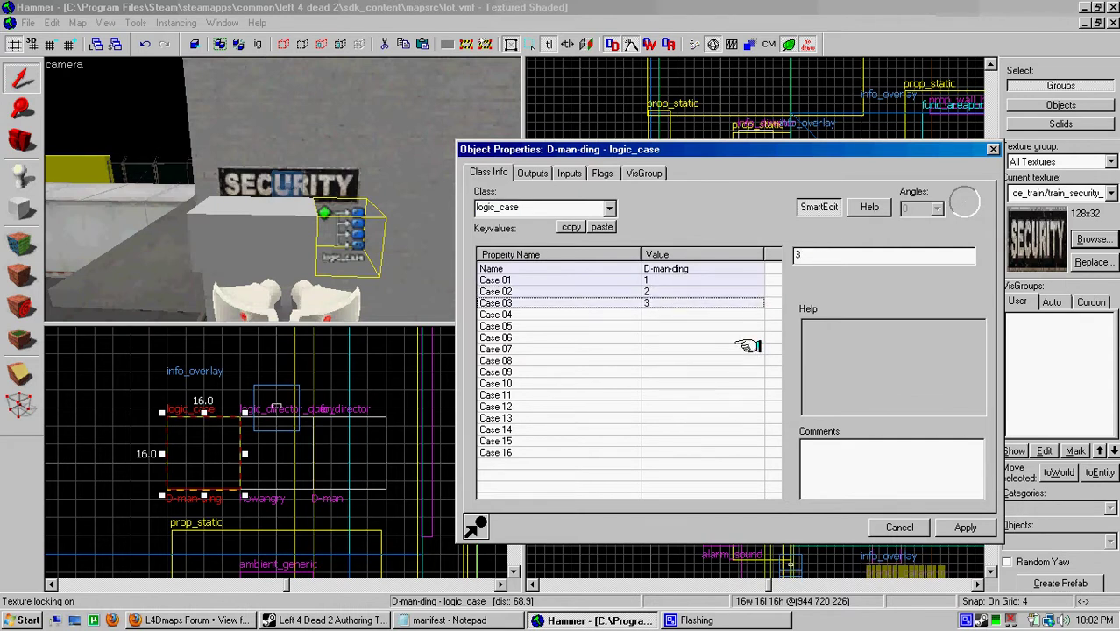
pyautogui.click(959, 526)
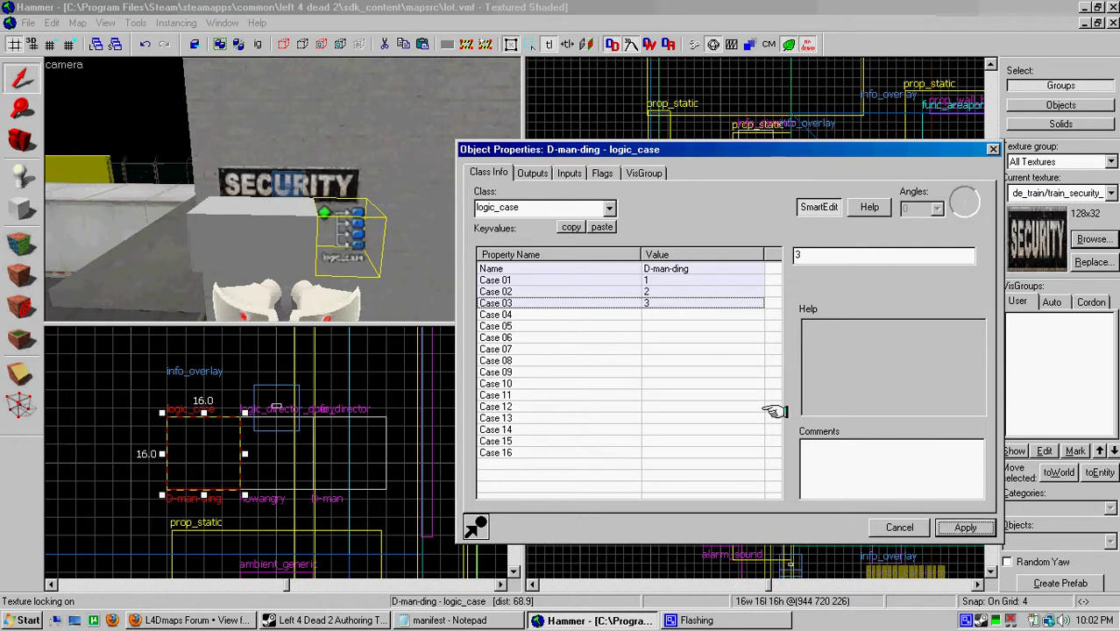
# Step: Add an OnCase01 output to D-man-ding that targets the info_director D-man
pyautogui.click(289, 237)
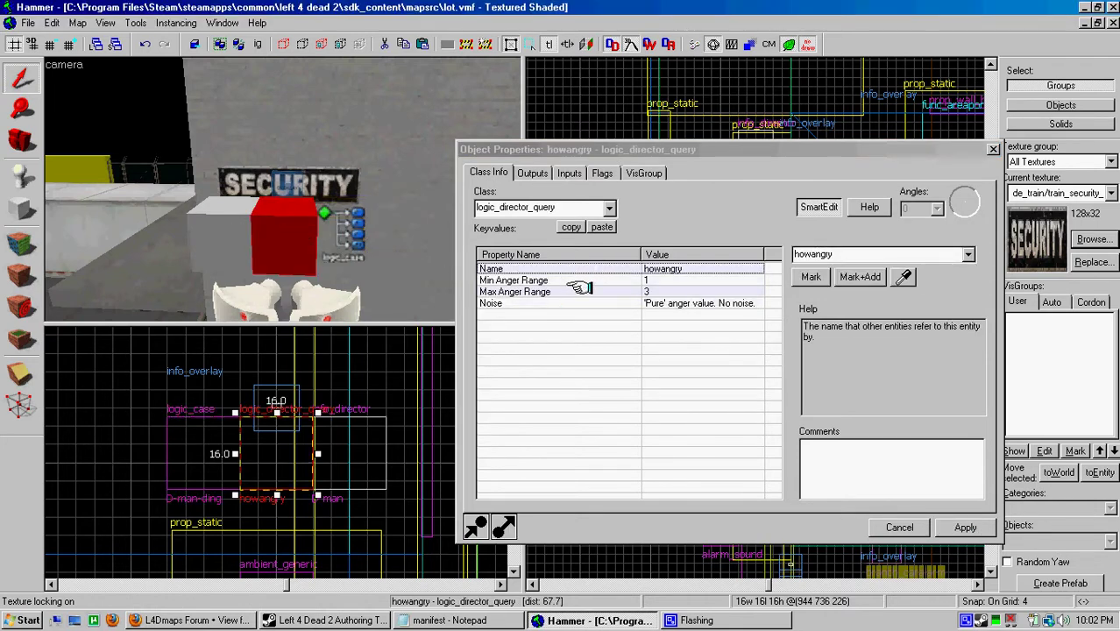
pyautogui.click(223, 237)
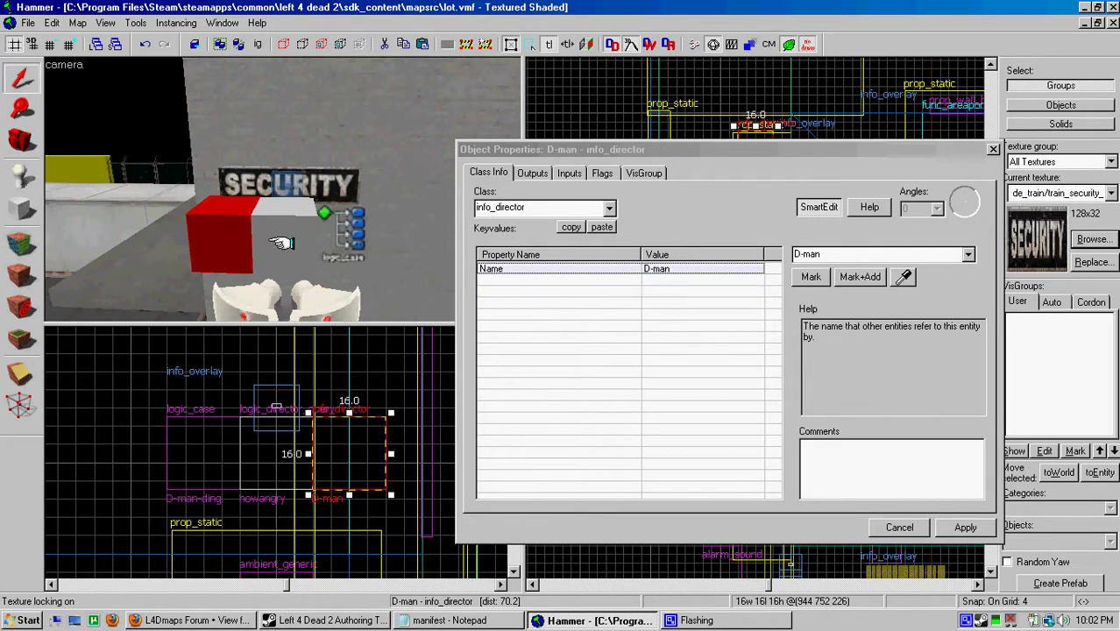
pyautogui.click(349, 232)
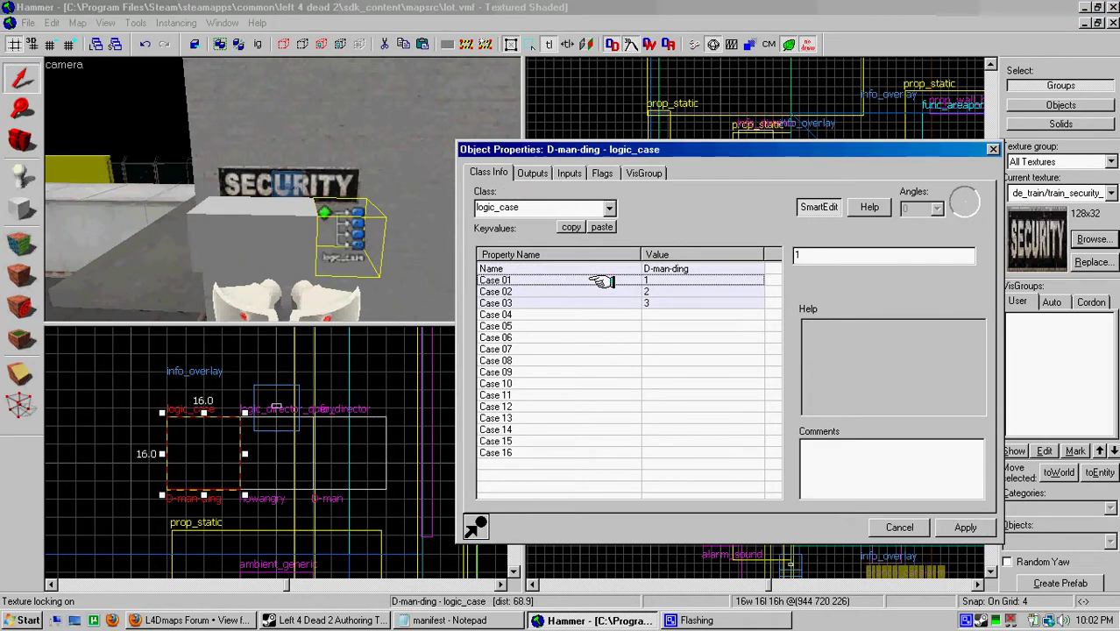
pyautogui.click(530, 173)
pyautogui.click(570, 491)
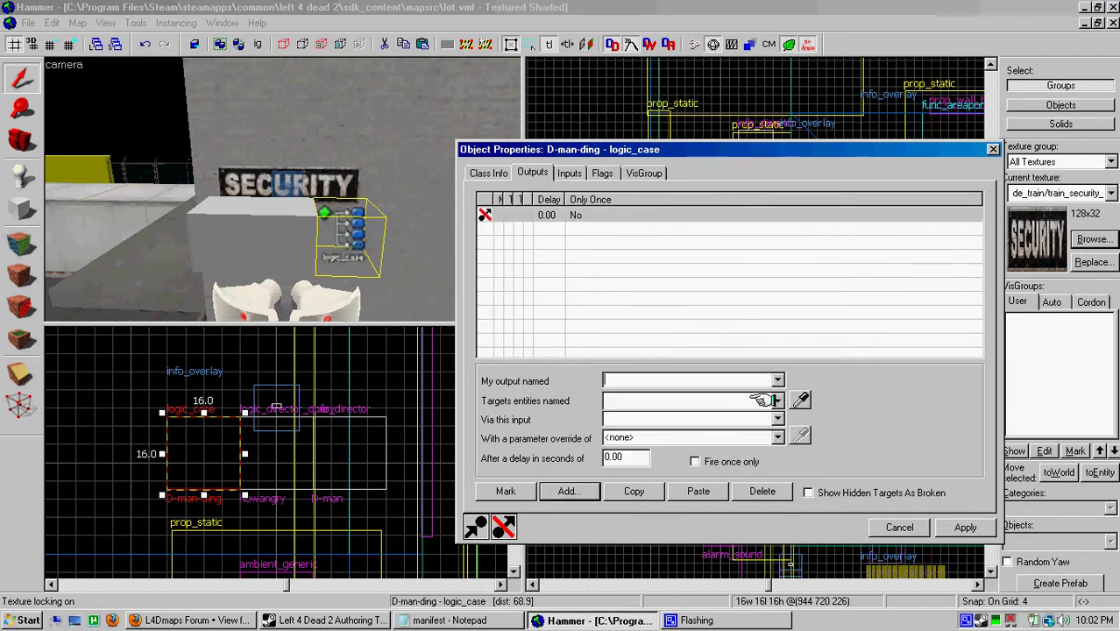
pyautogui.click(777, 379)
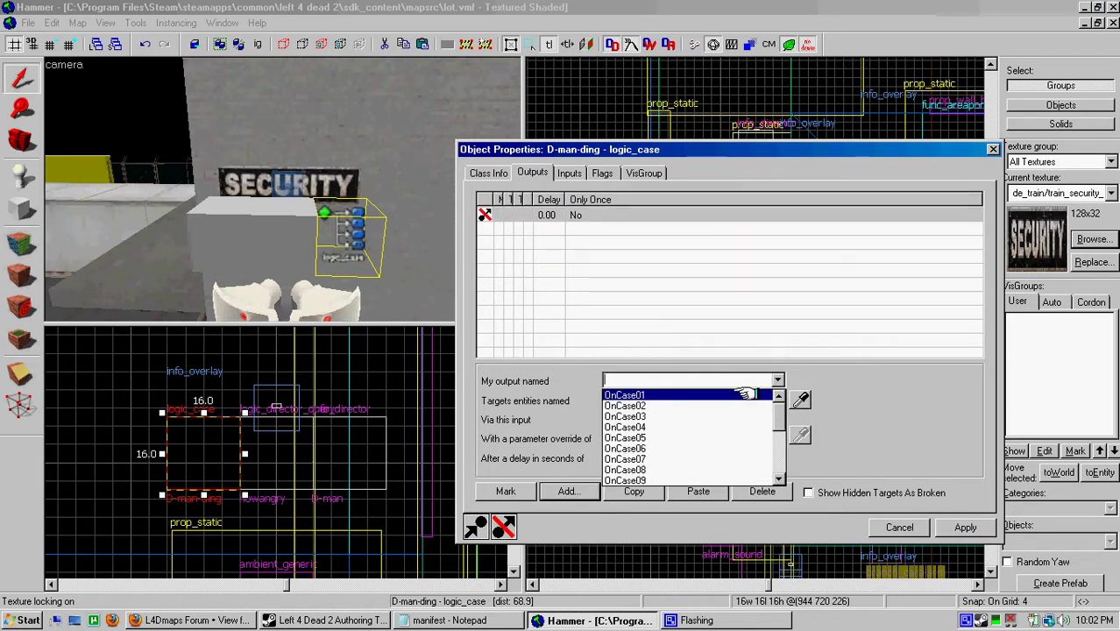
pyautogui.click(769, 394)
pyautogui.click(771, 399)
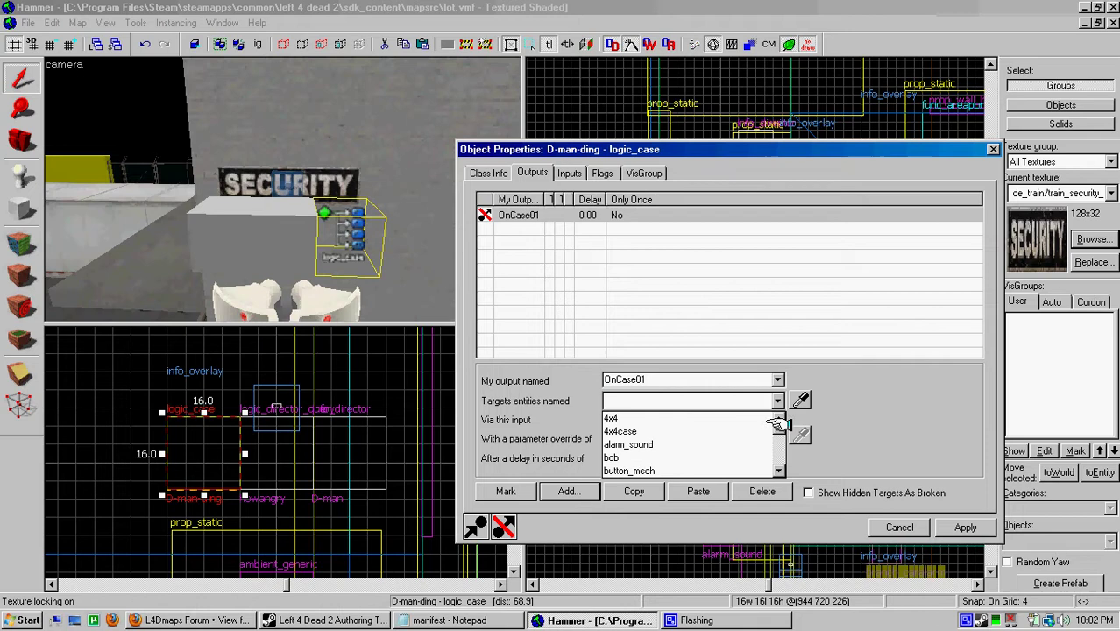
pyautogui.click(776, 456)
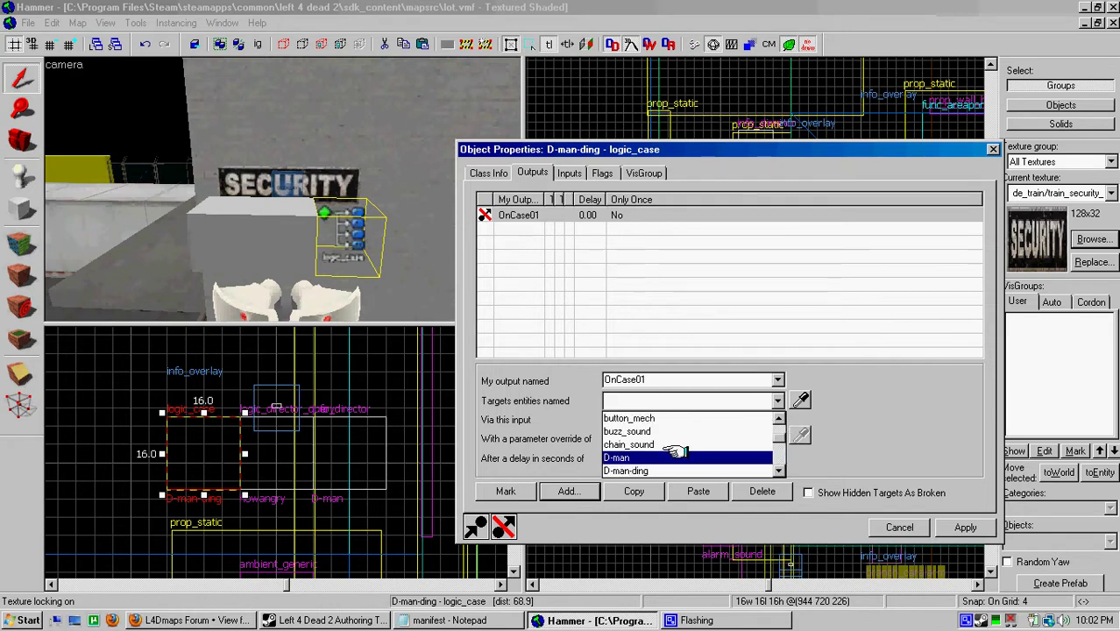
pyautogui.click(772, 457)
# Step: Set the OnCase01 output's target input to ForcePanicEvent and apply it
pyautogui.click(777, 420)
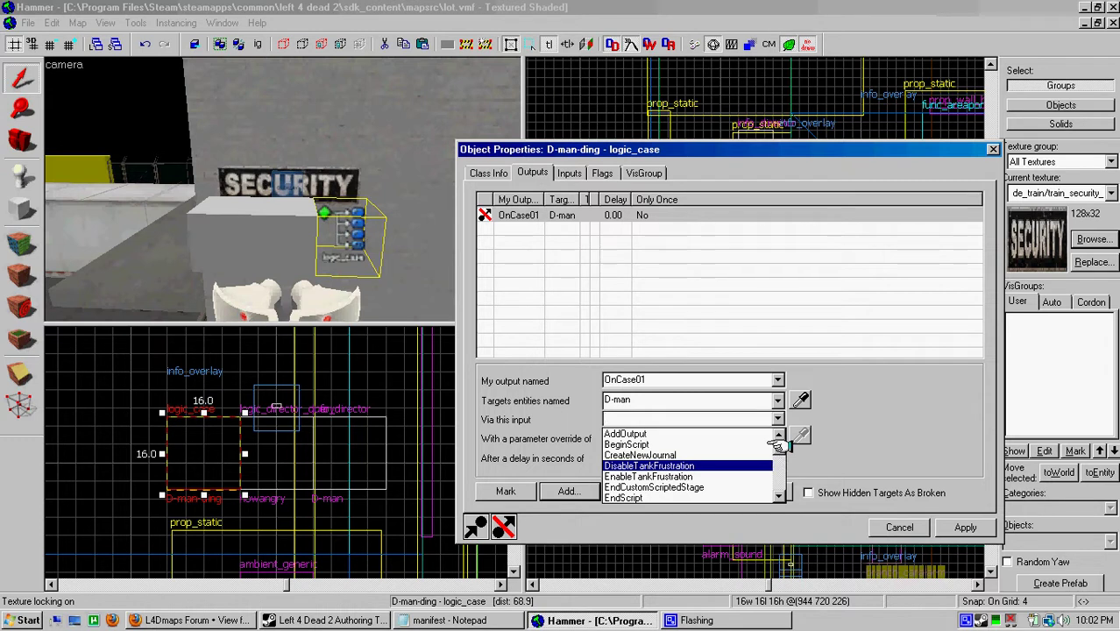
pyautogui.scroll(-1, 777, 445)
pyautogui.scroll(-1, 777, 451)
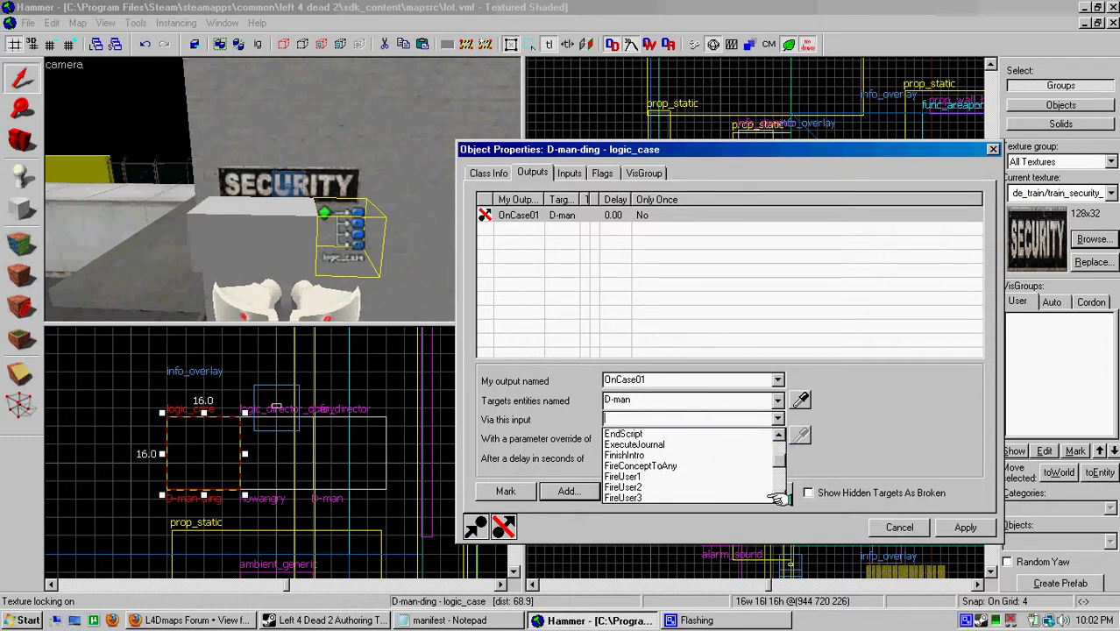
pyautogui.click(777, 495)
pyautogui.click(778, 496)
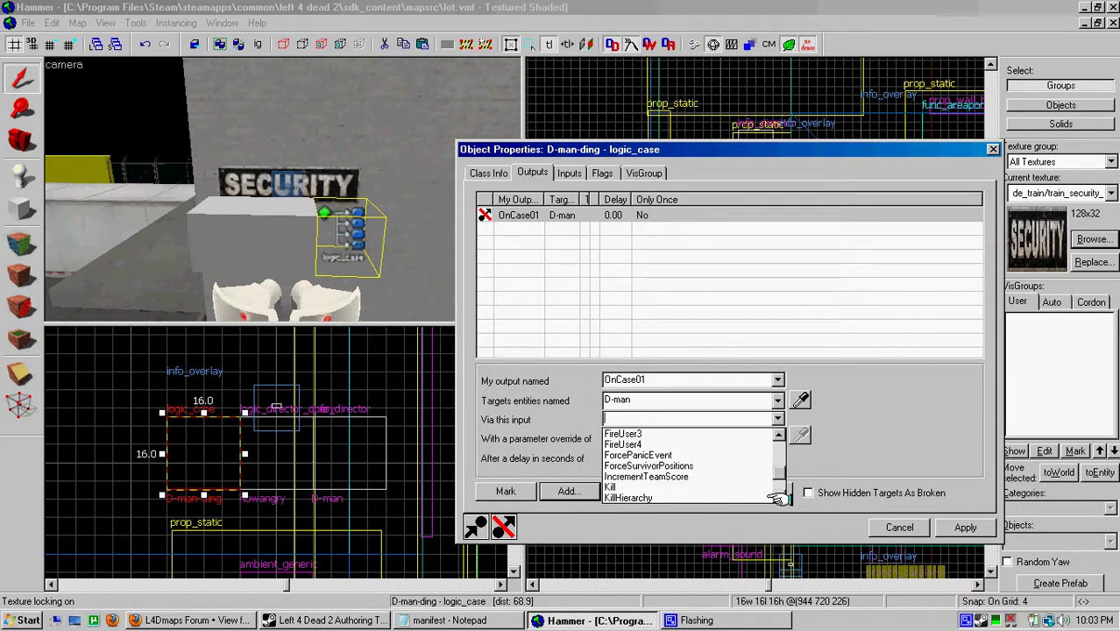
pyautogui.click(778, 496)
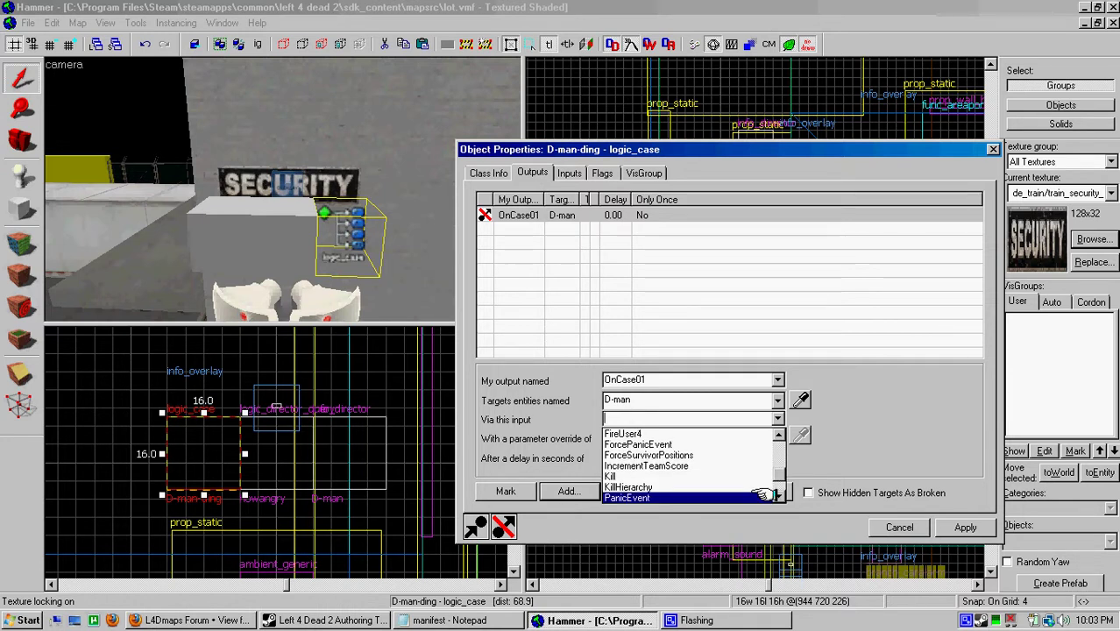
pyautogui.click(675, 444)
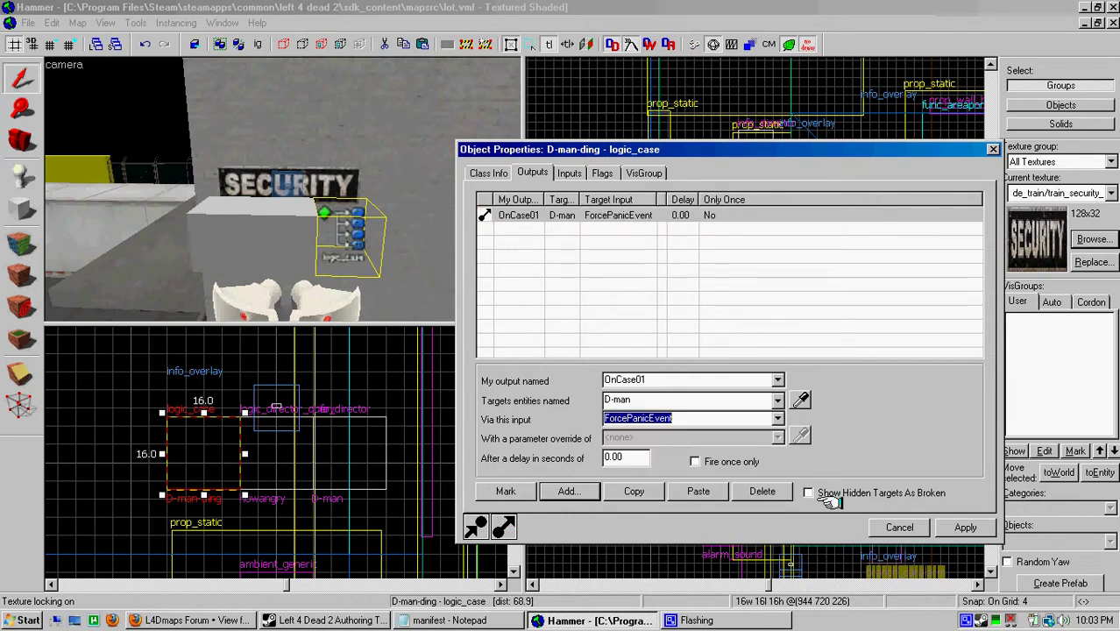
pyautogui.click(963, 526)
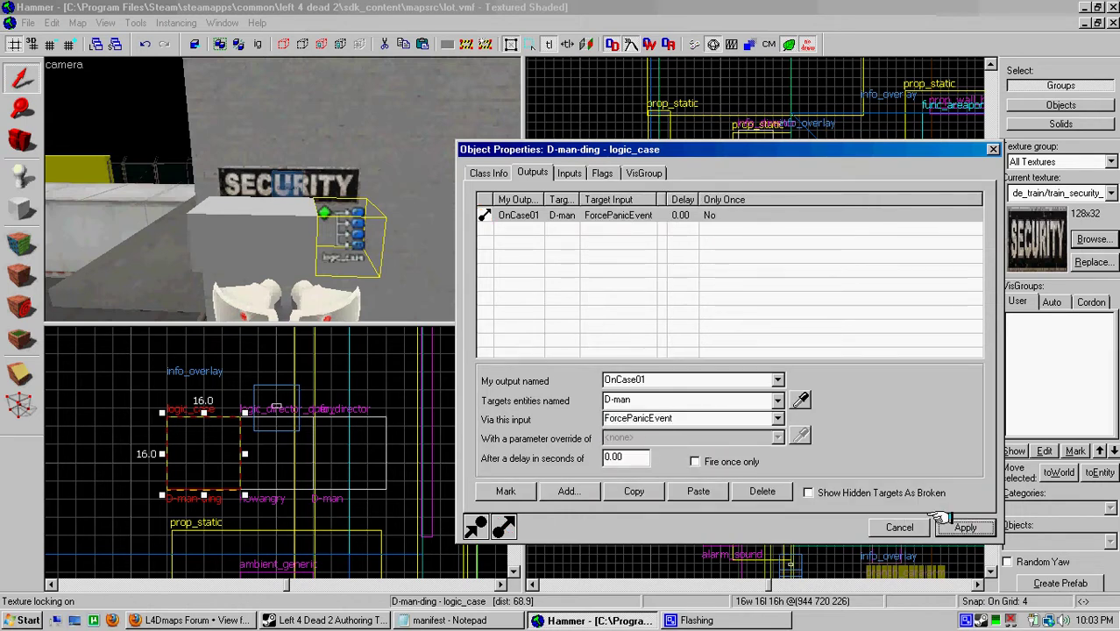
# Step: Add an OnCase02 output to D-man-ding without choosing a target entity
pyautogui.click(570, 491)
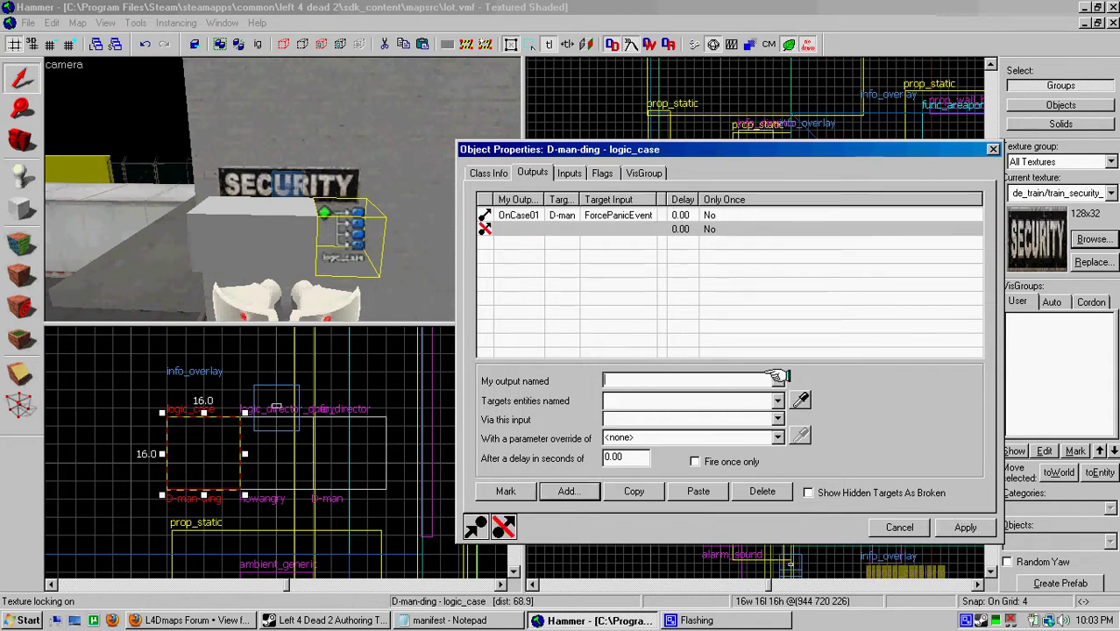
pyautogui.click(777, 380)
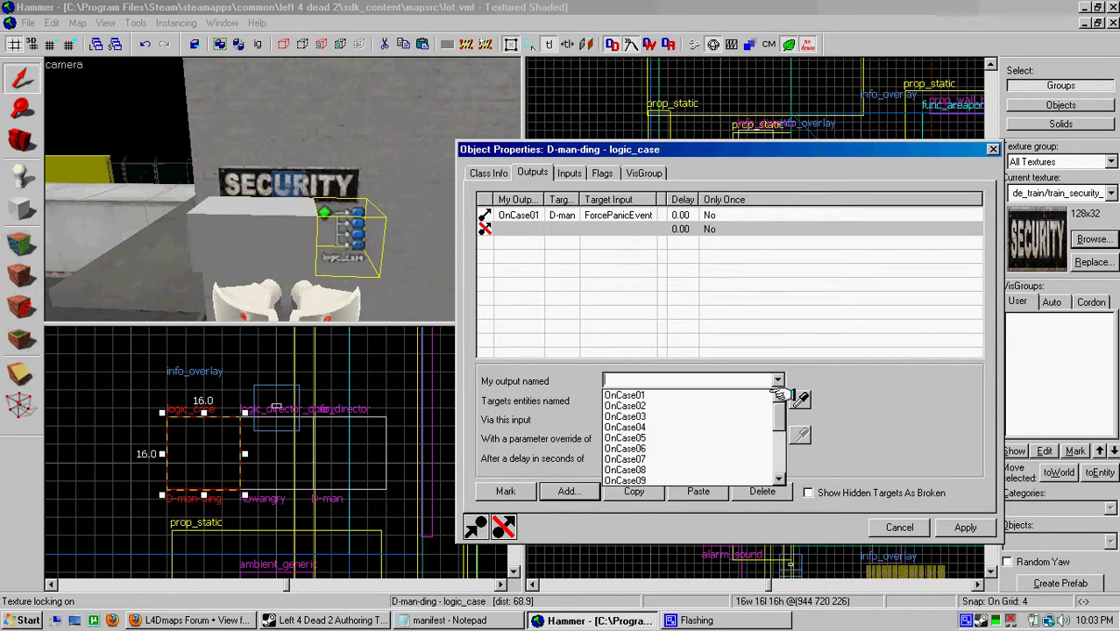
pyautogui.click(760, 405)
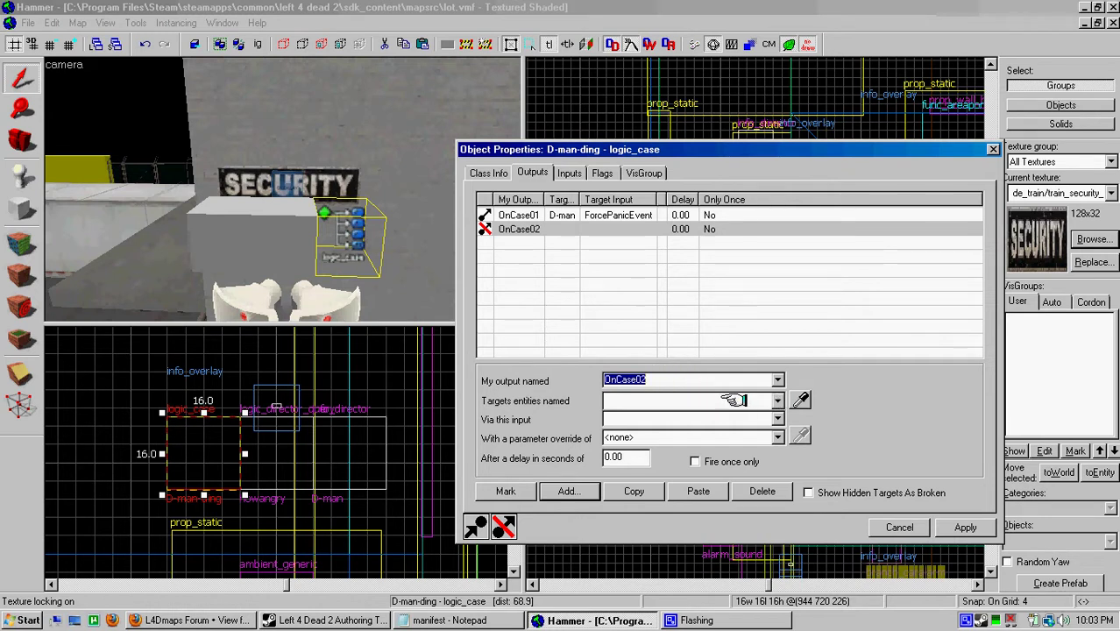
pyautogui.click(522, 230)
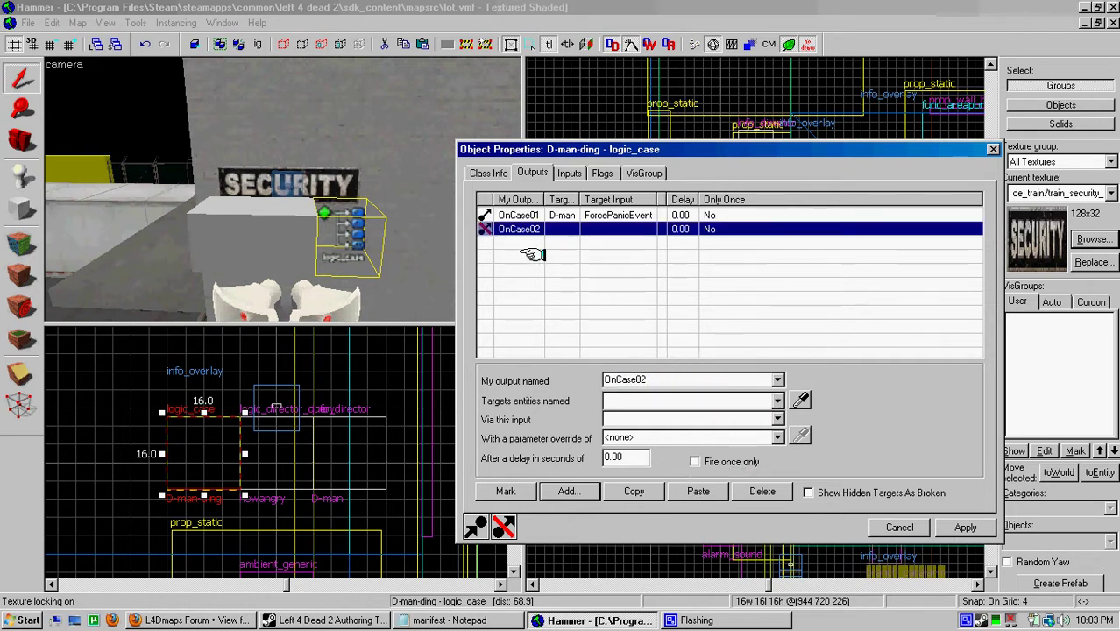
pyautogui.click(515, 241)
# Step: Add an OnCase03 output to D-man-ding that targets the info_director D-man
pyautogui.click(569, 491)
pyautogui.click(777, 379)
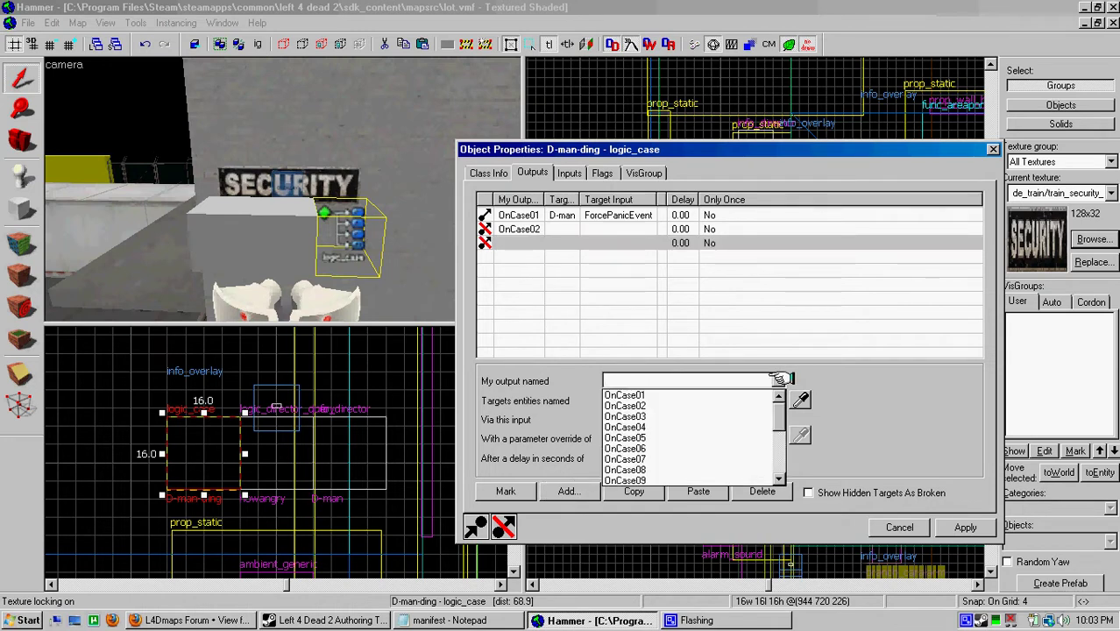
pyautogui.click(724, 416)
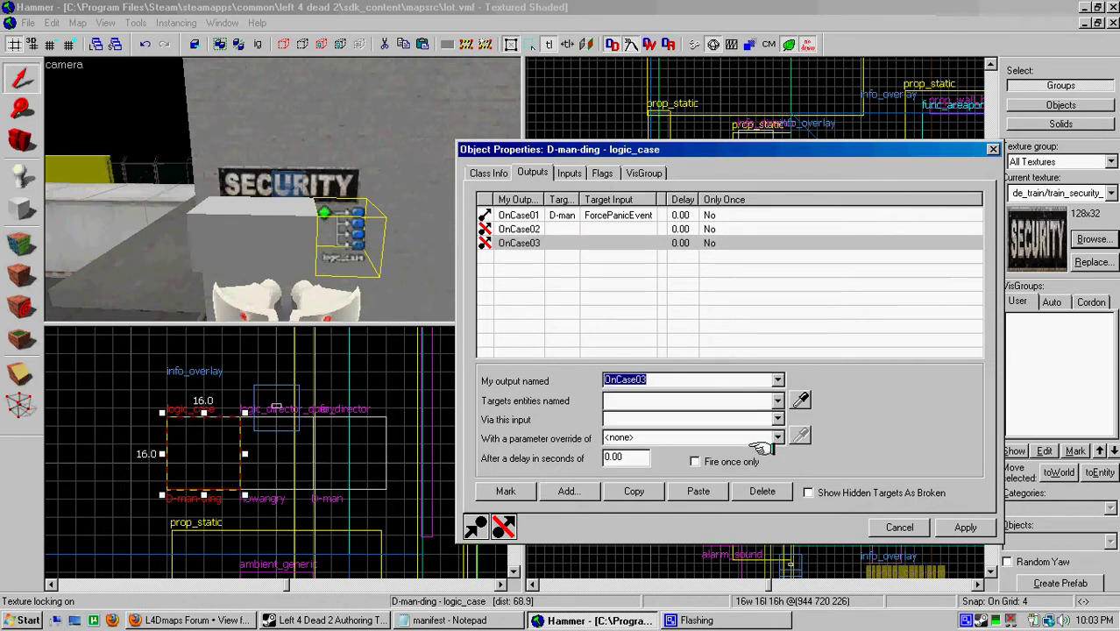
pyautogui.click(777, 400)
pyautogui.moveTo(779, 431); pyautogui.dragTo(778, 439)
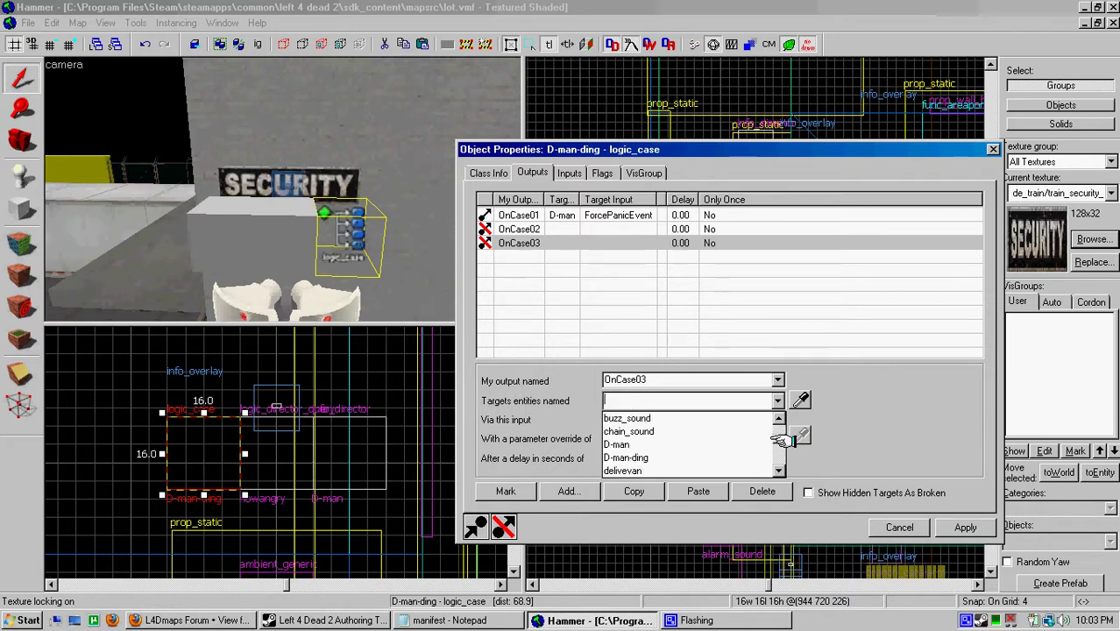
pyautogui.click(725, 444)
# Step: Set the OnCase03 output's target input to ForcePanicEvent
pyautogui.click(777, 419)
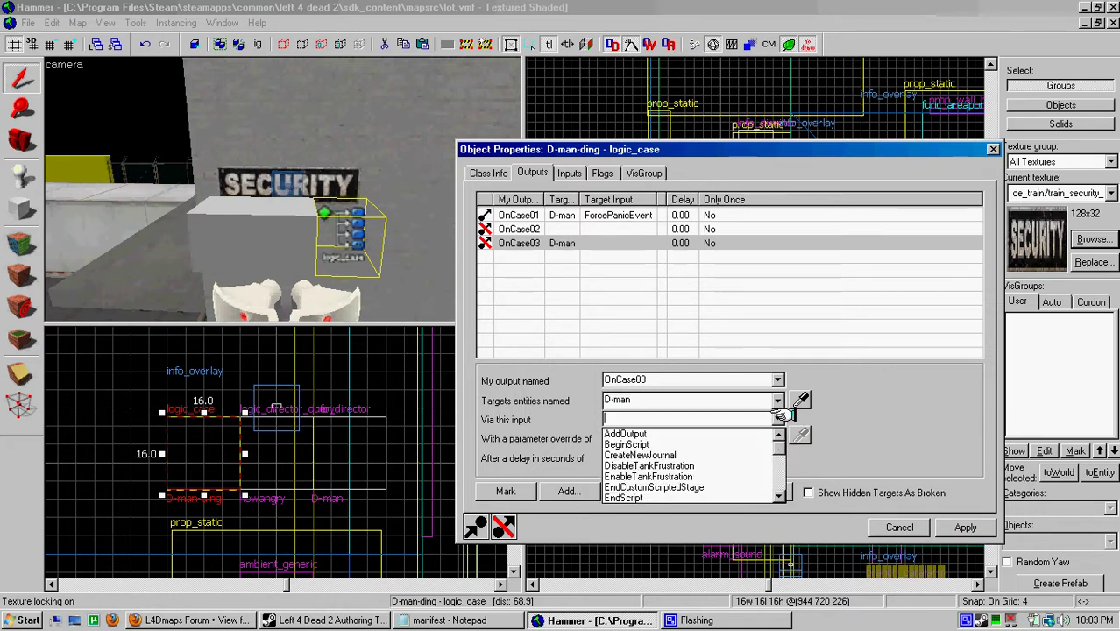
pyautogui.click(777, 471)
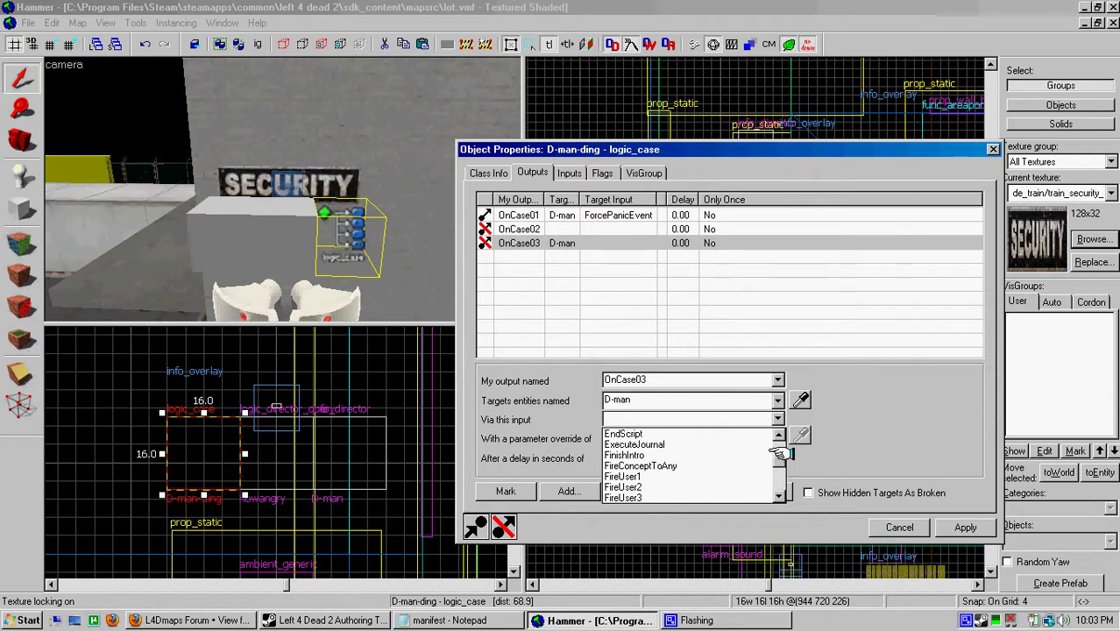
pyautogui.moveTo(780, 455); pyautogui.dragTo(782, 465)
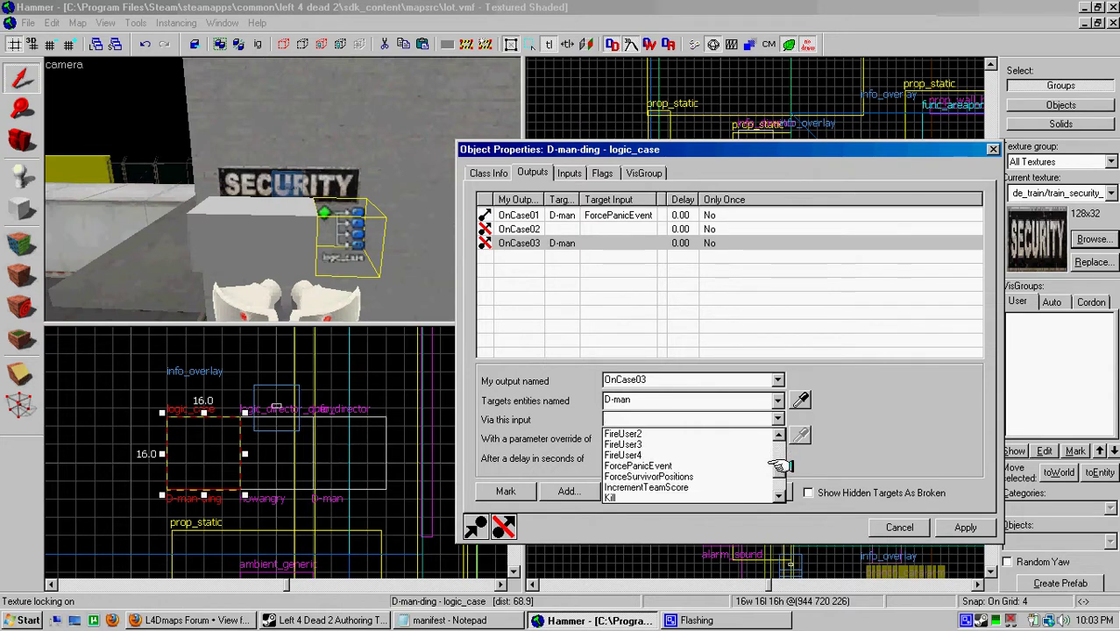
pyautogui.click(720, 459)
# Step: Duplicate the OnCase03 output by copying and pasting it, and delete the extra blank output
pyautogui.click(574, 491)
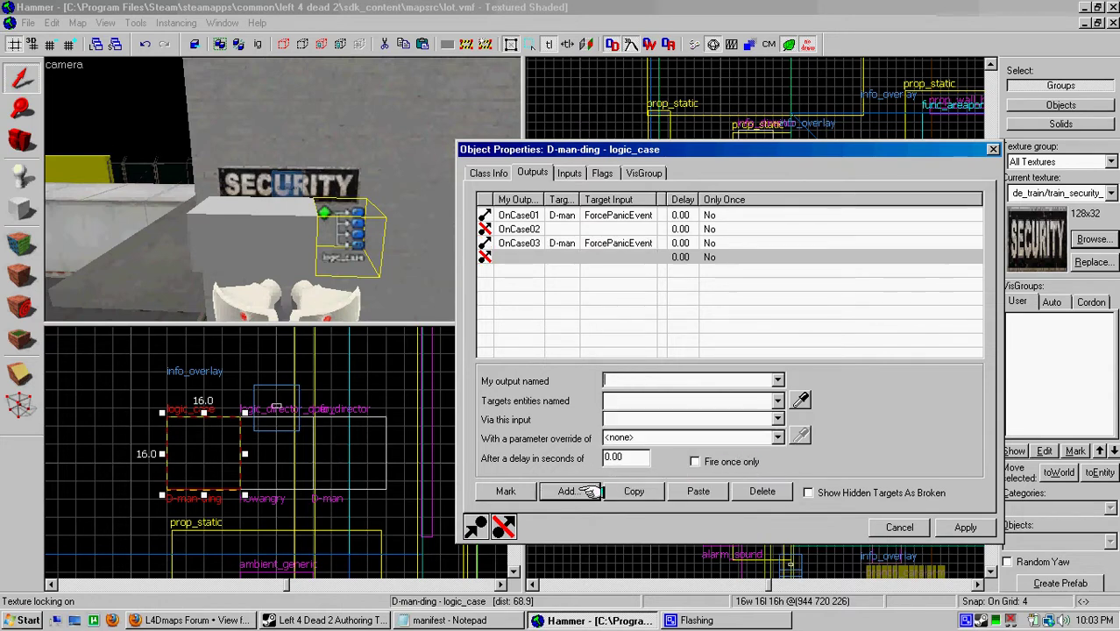
pyautogui.click(629, 490)
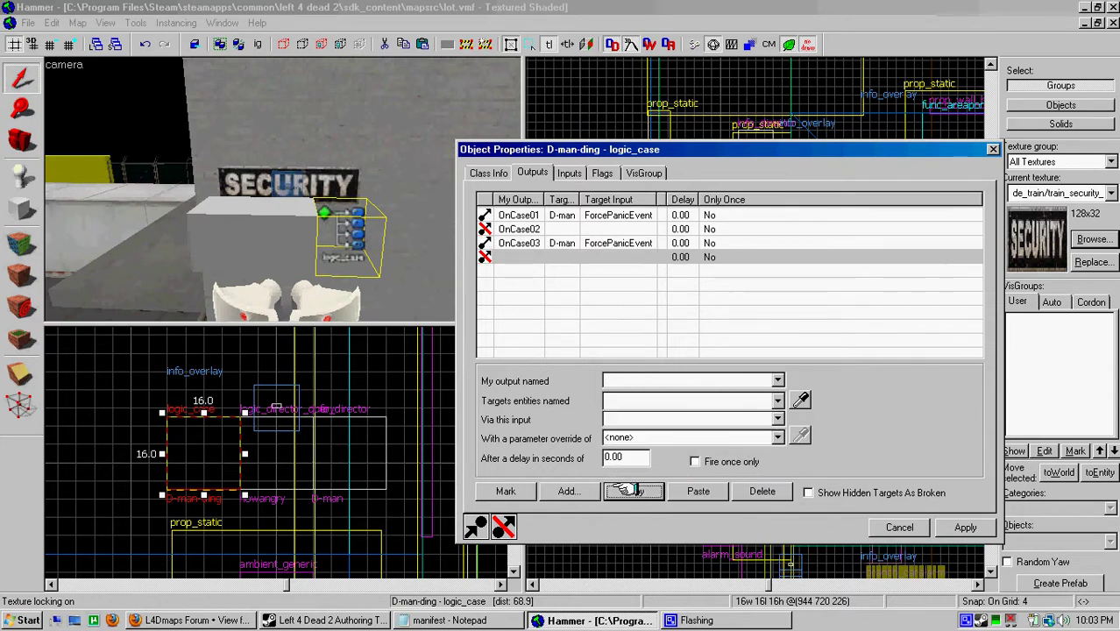
pyautogui.click(613, 243)
pyautogui.click(633, 490)
pyautogui.click(696, 491)
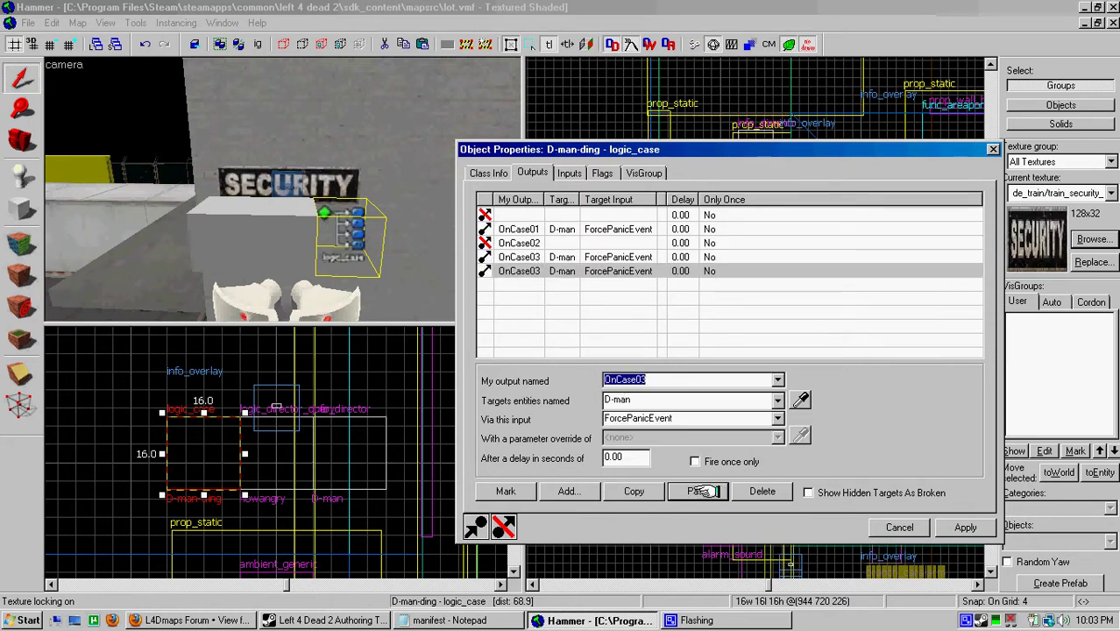
pyautogui.click(530, 214)
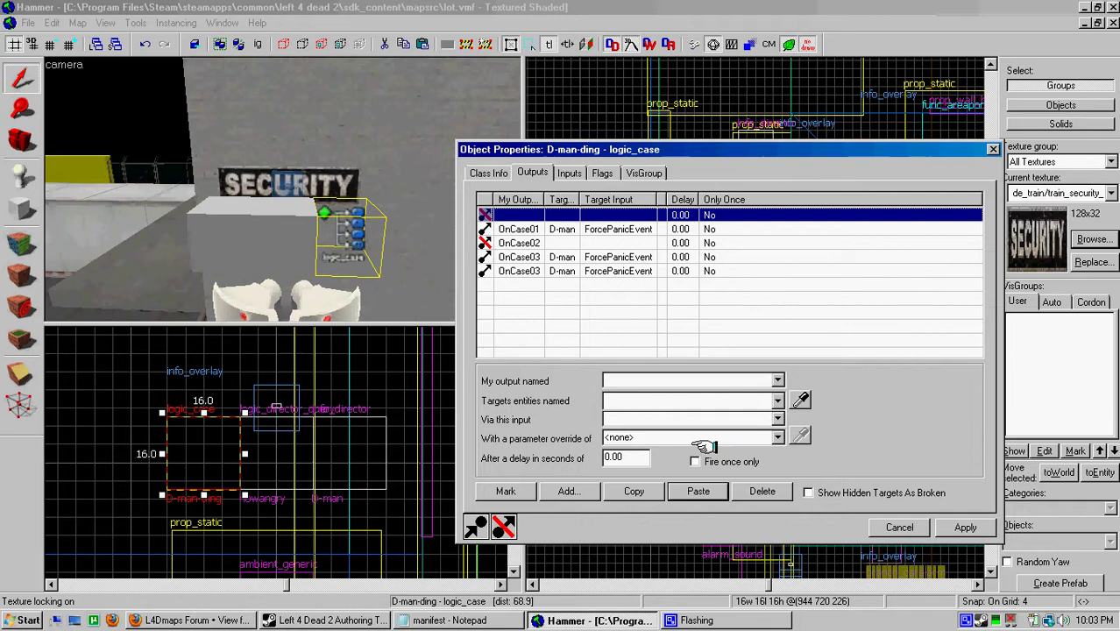
pyautogui.click(759, 491)
# Step: Set the duplicated OnCase03 output's target input to ScriptedPanicEvent
pyautogui.click(596, 258)
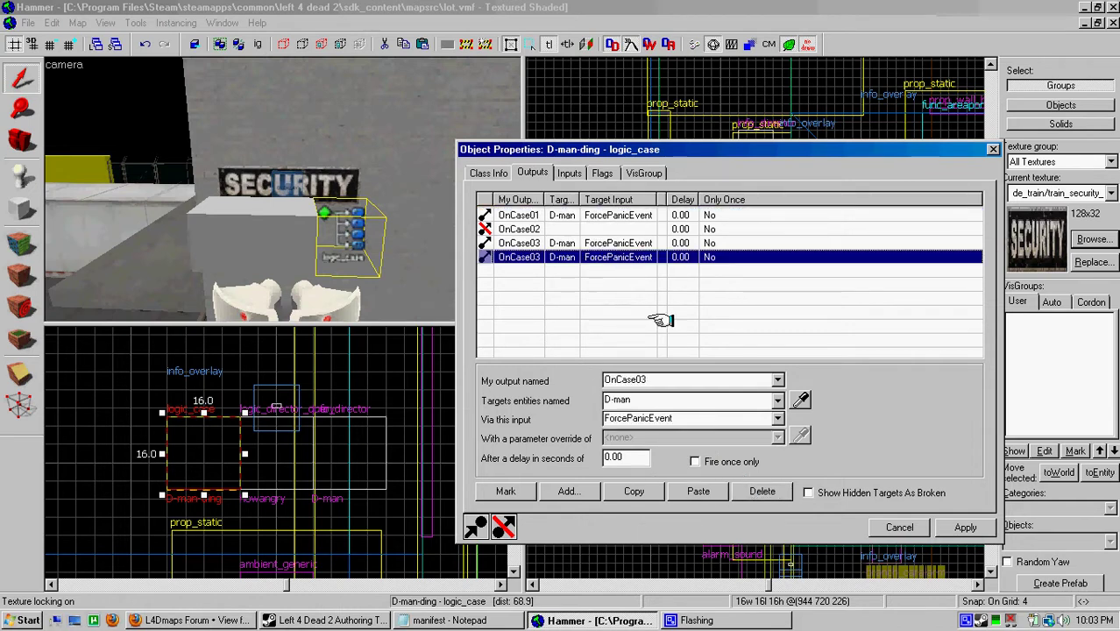
pyautogui.click(777, 418)
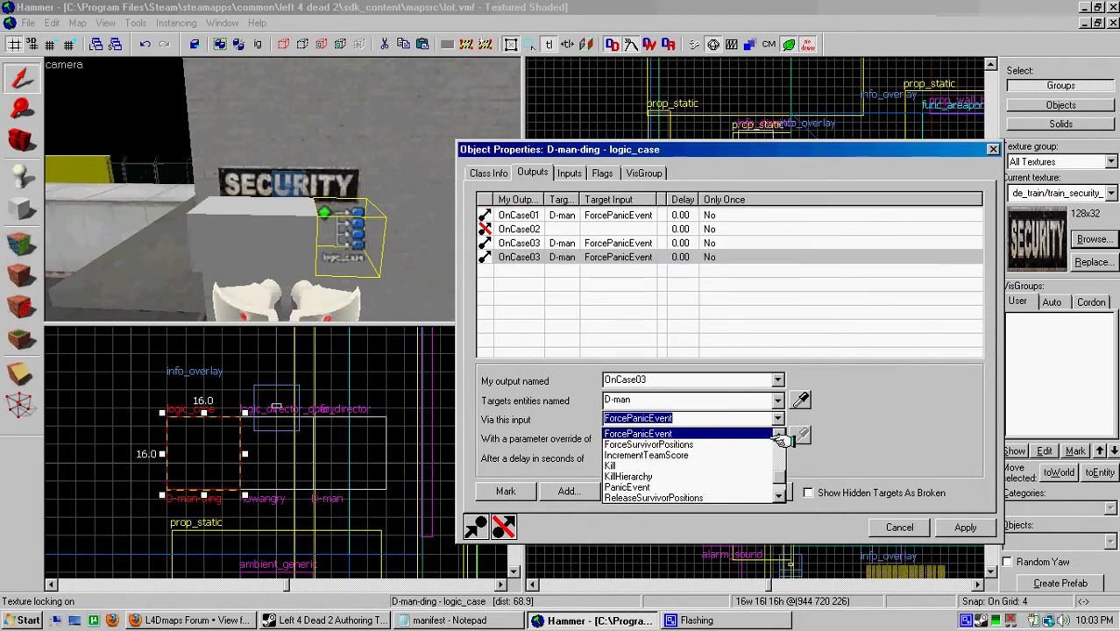
pyautogui.click(777, 495)
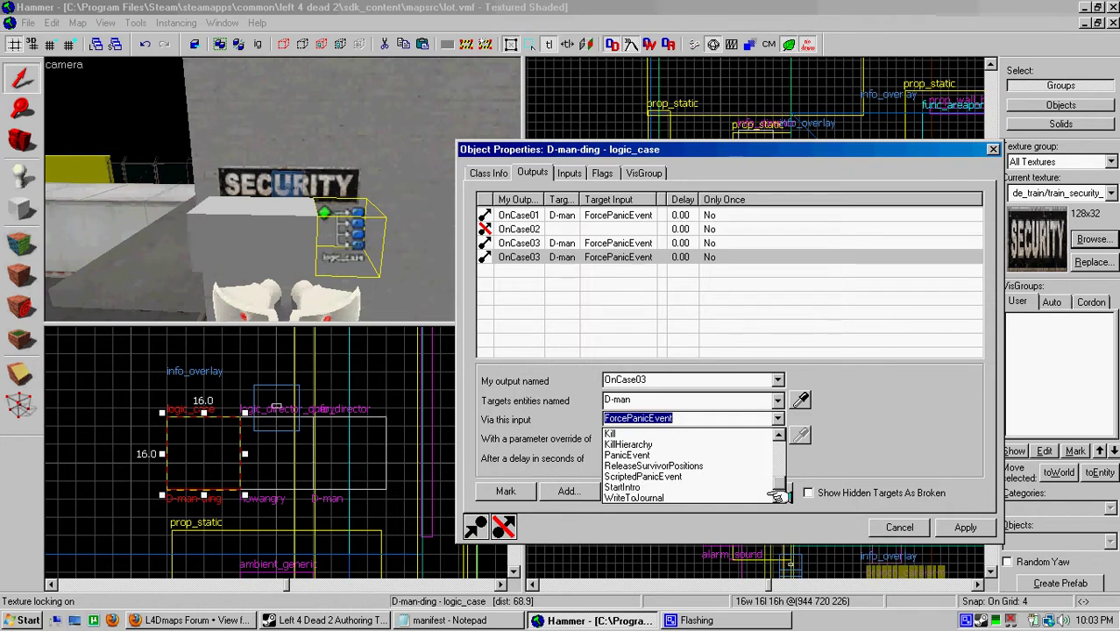
pyautogui.click(725, 476)
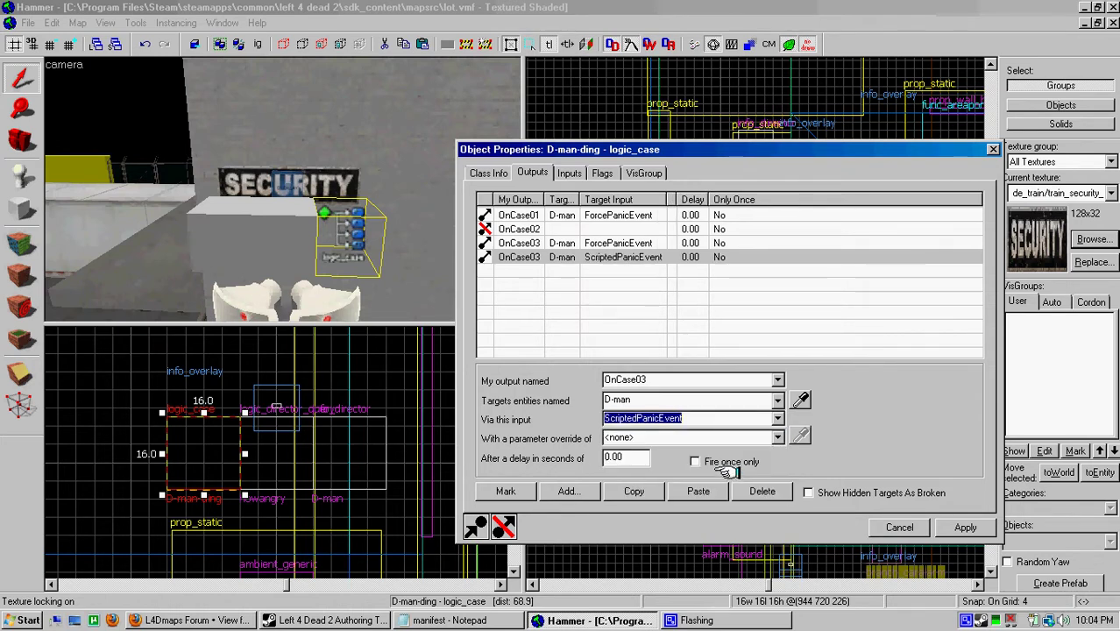
# Step: Change the duplicated OnCase03 output's target input to BeginScript and apply it
pyautogui.click(777, 417)
pyautogui.click(778, 433)
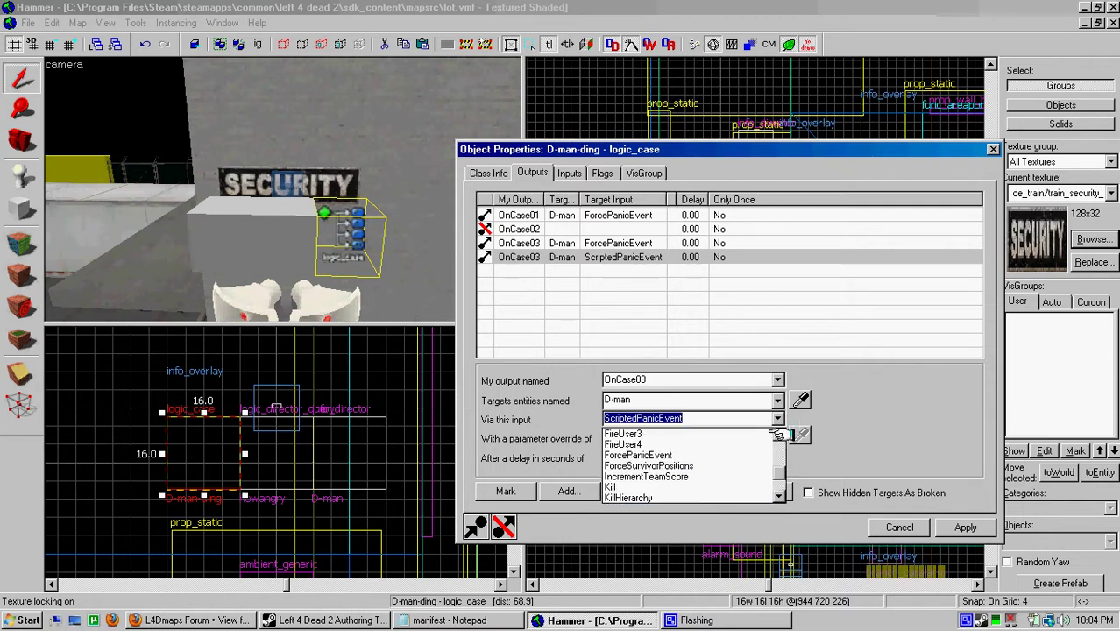
pyautogui.click(778, 434)
pyautogui.click(778, 434)
pyautogui.click(778, 434)
pyautogui.click(778, 434)
pyautogui.click(778, 434)
pyautogui.click(778, 433)
pyautogui.click(778, 434)
pyautogui.click(777, 434)
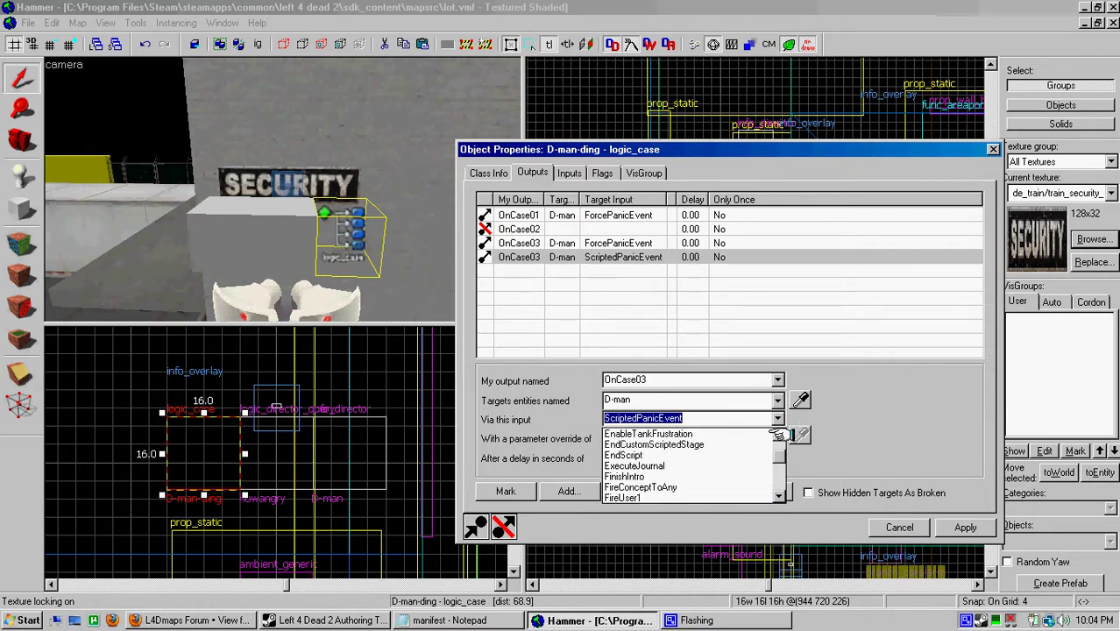
pyautogui.click(778, 434)
pyautogui.click(778, 434)
pyautogui.click(778, 433)
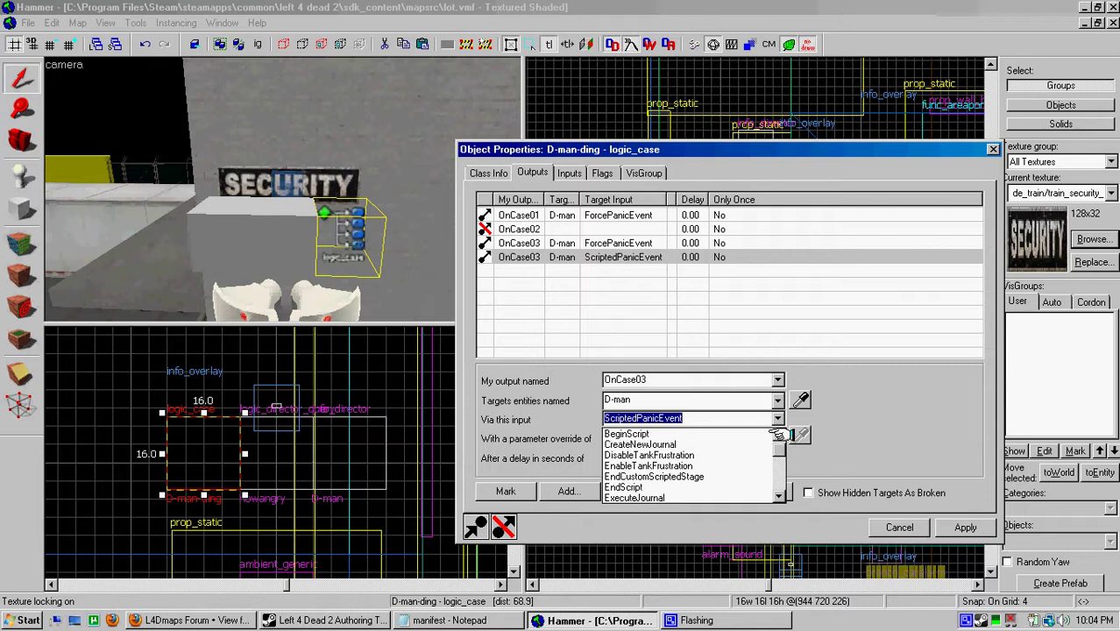
pyautogui.click(778, 434)
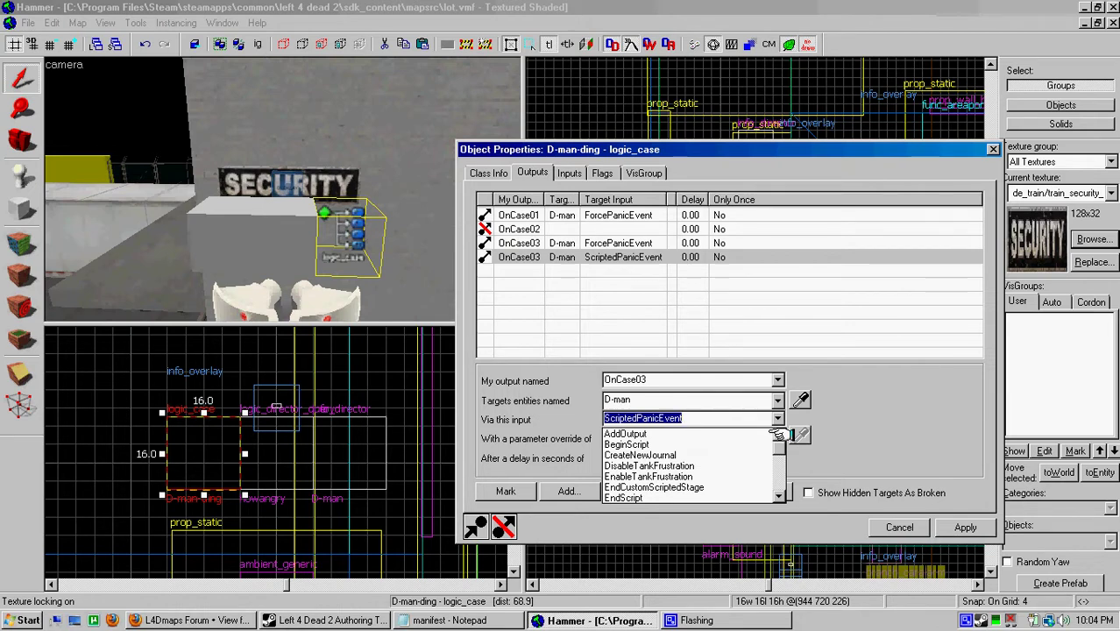
pyautogui.click(711, 445)
pyautogui.click(953, 530)
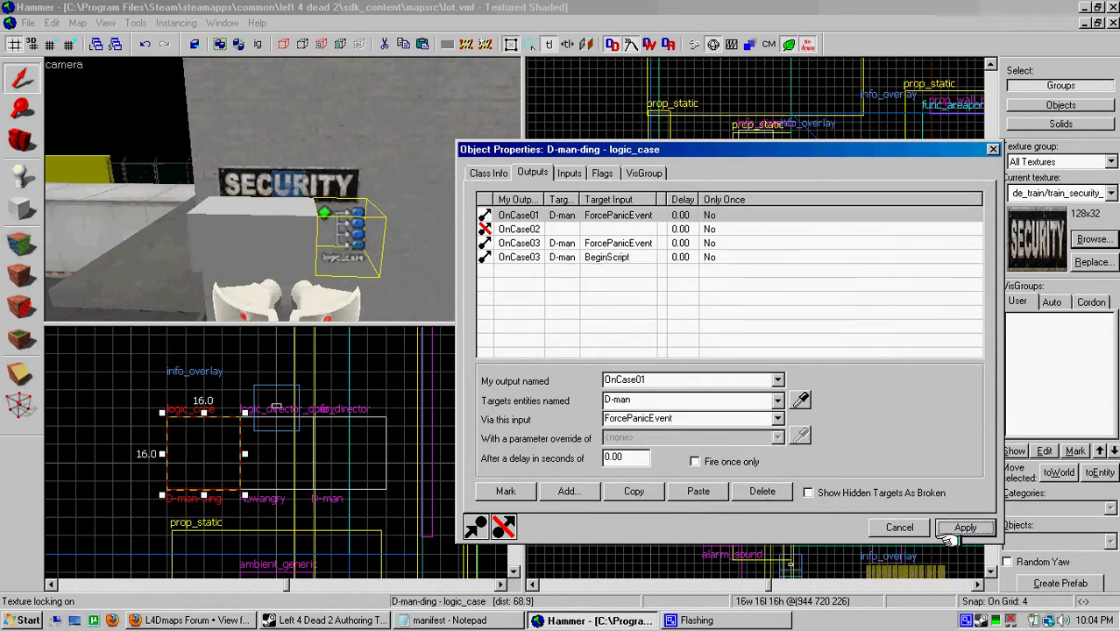
pyautogui.rightClick(967, 619)
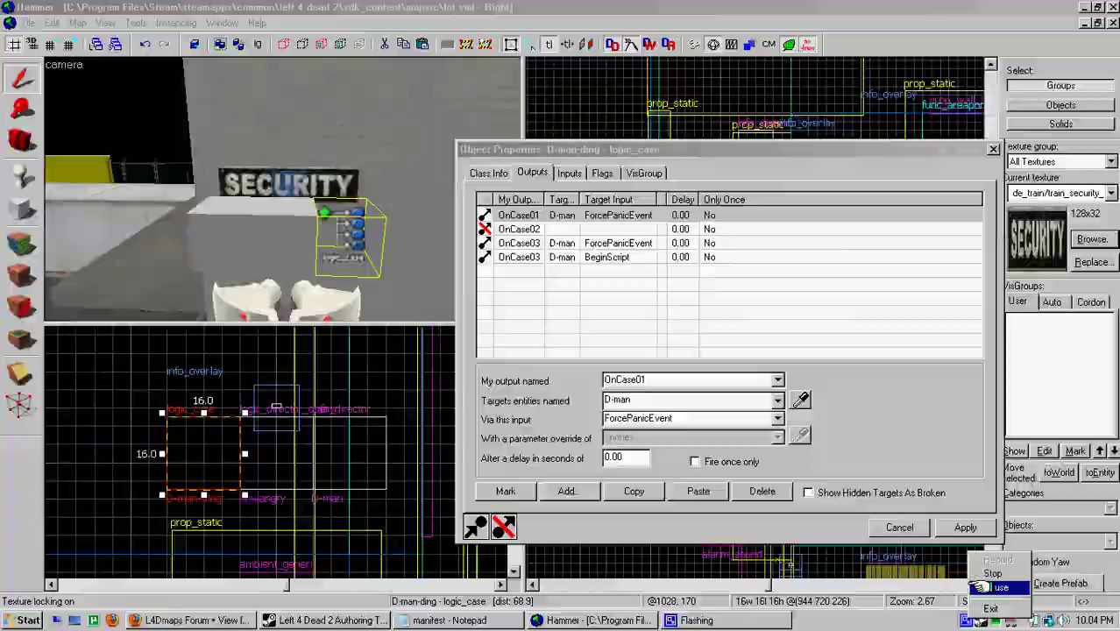
pyautogui.click(978, 587)
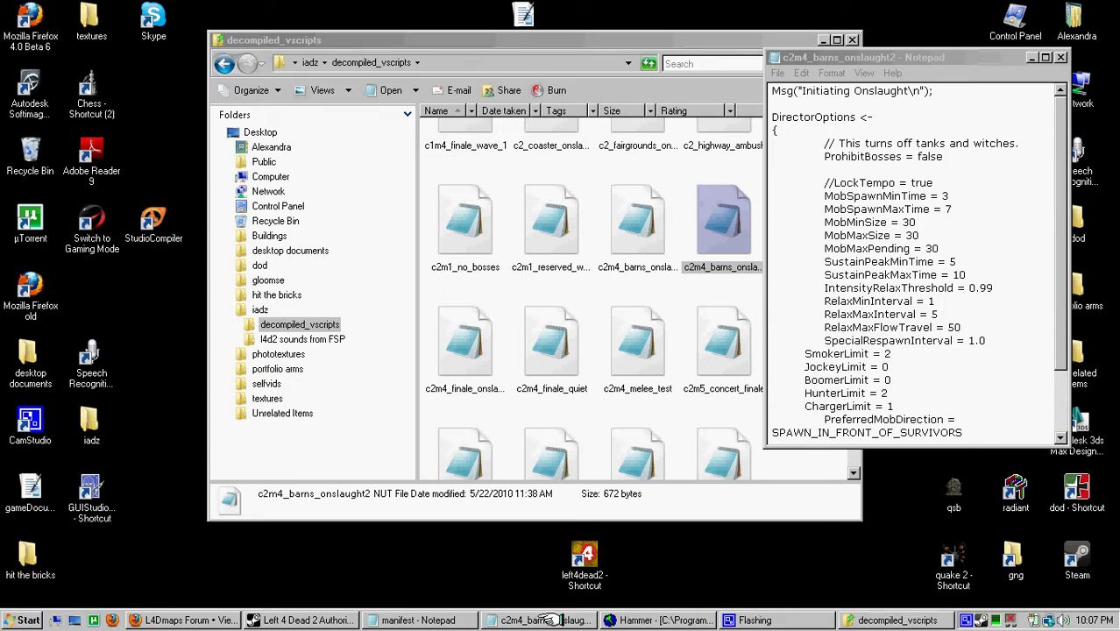
# Step: Switch to Hammer and set the parameter override of D-man-ding's BeginScript output to the script name c2m4_barns_onslaught2
pyautogui.click(616, 620)
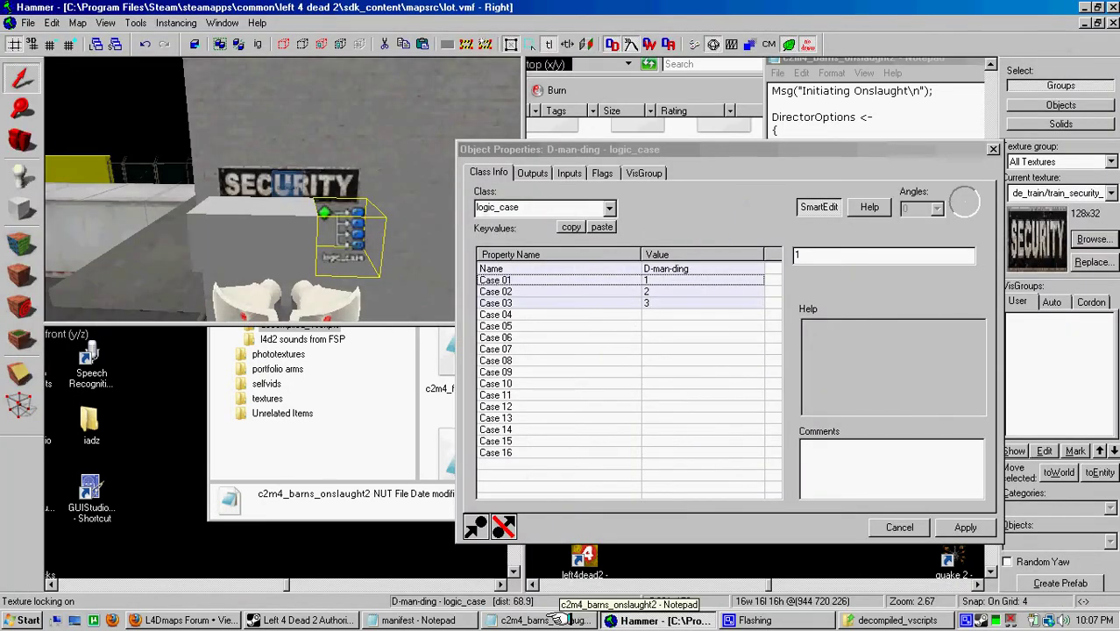
pyautogui.click(583, 620)
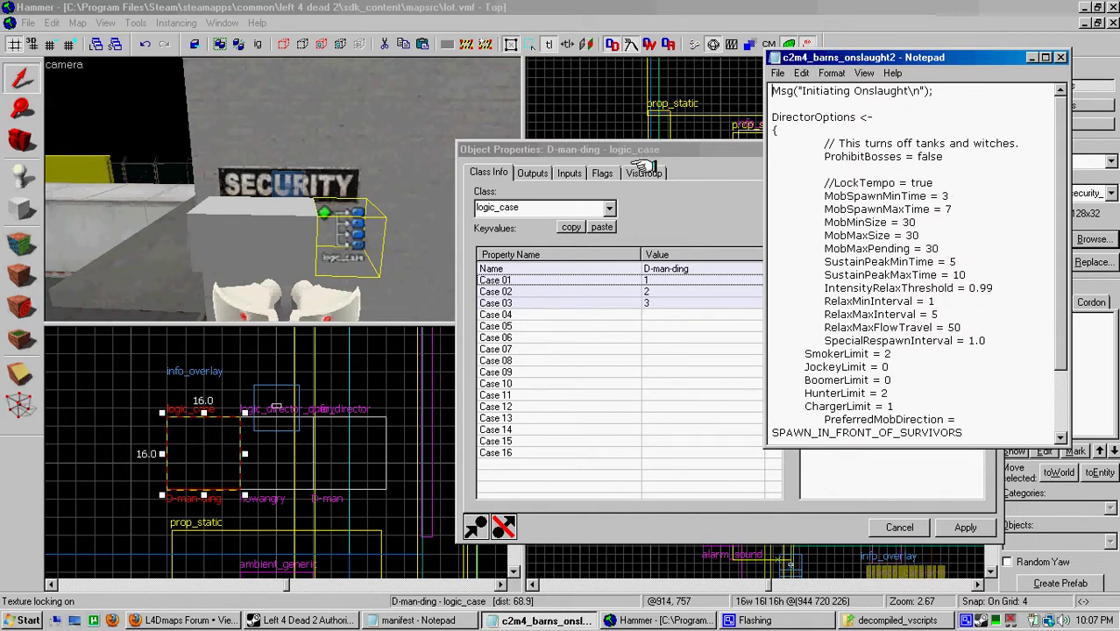
pyautogui.click(538, 173)
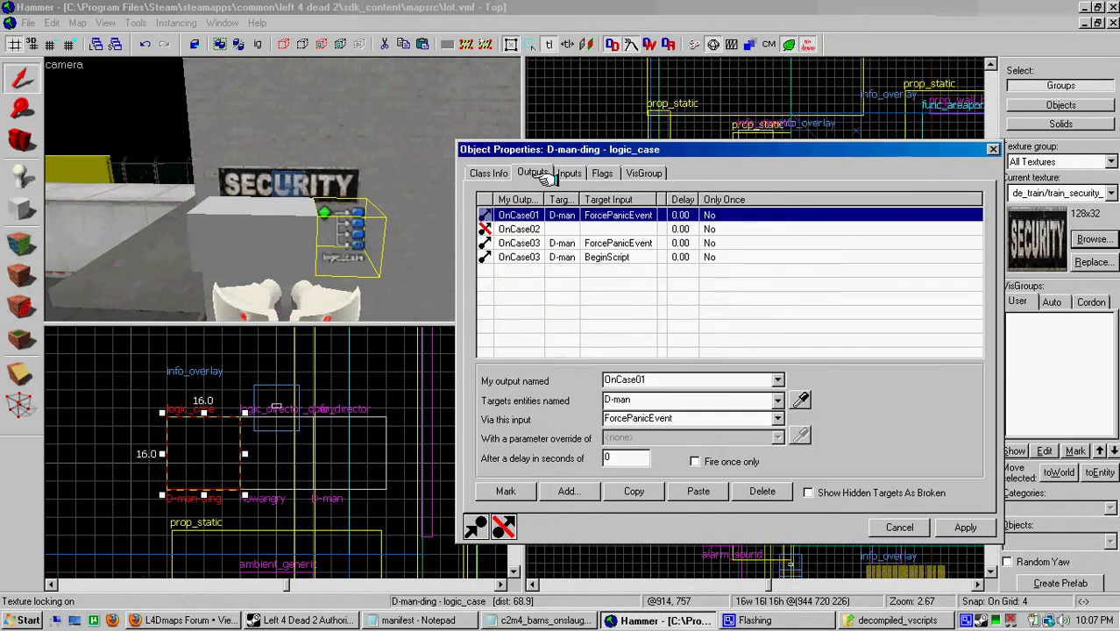
pyautogui.click(638, 257)
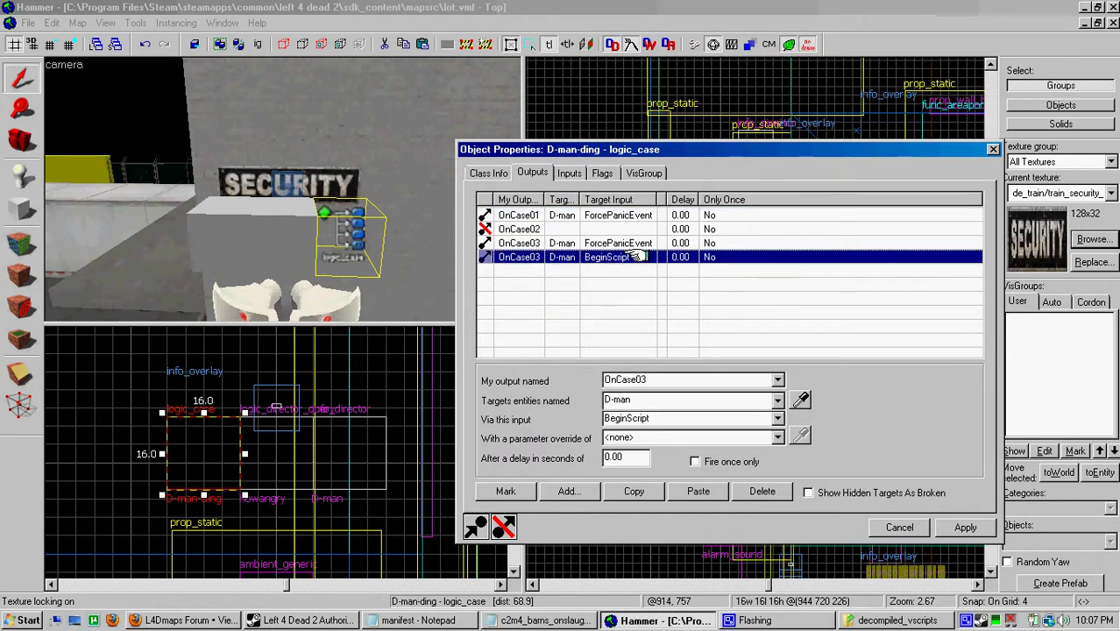
pyautogui.click(650, 437)
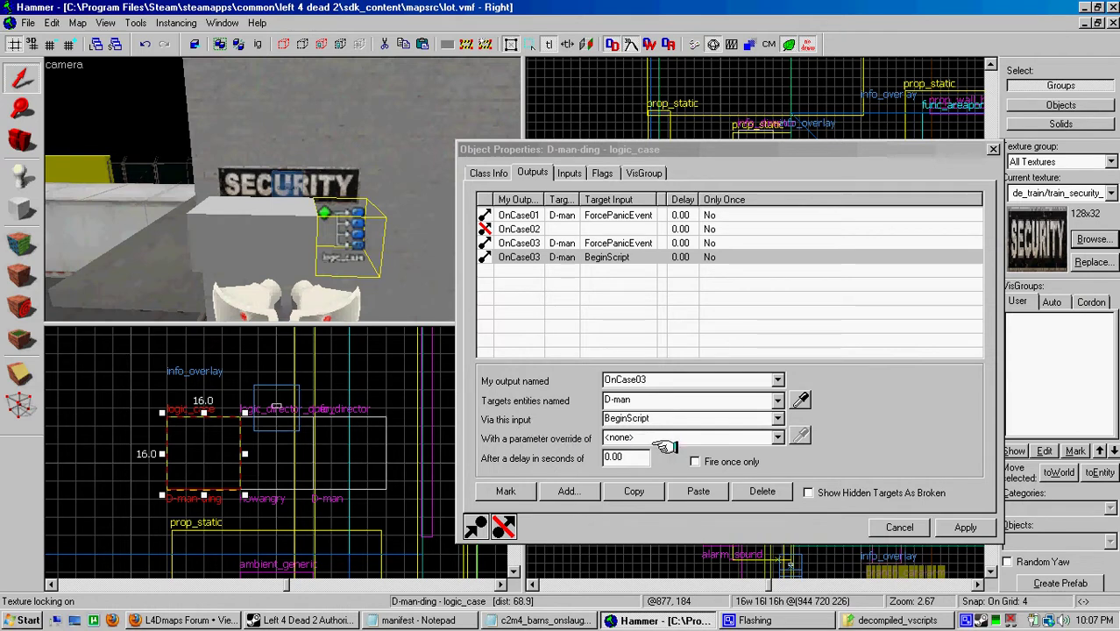
pyautogui.click(663, 440)
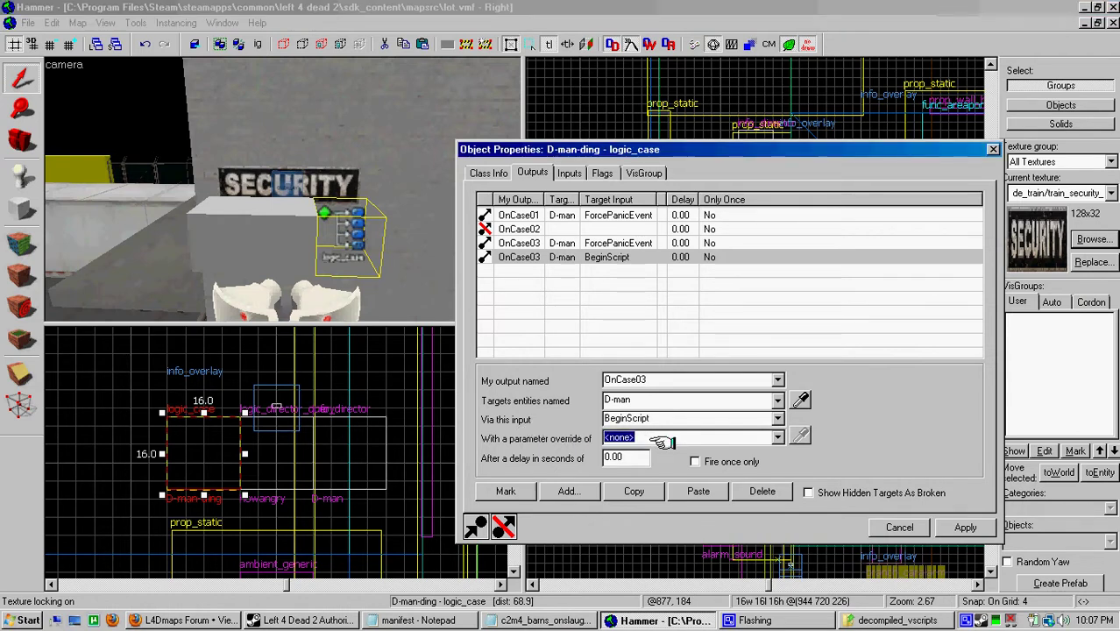
pyautogui.write('c2')
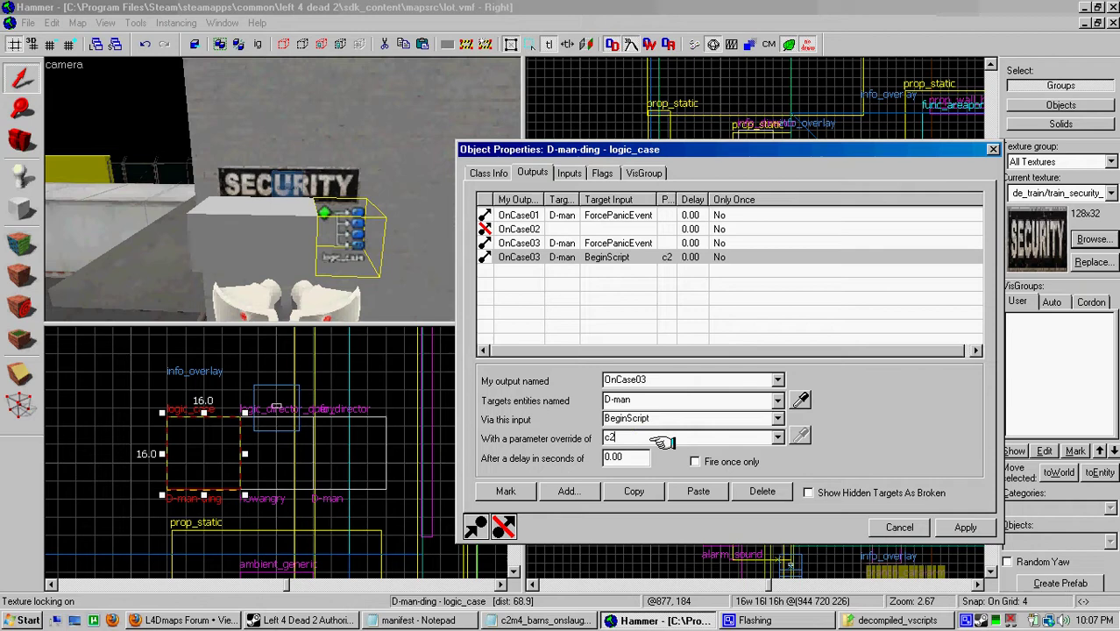
pyautogui.write('m')
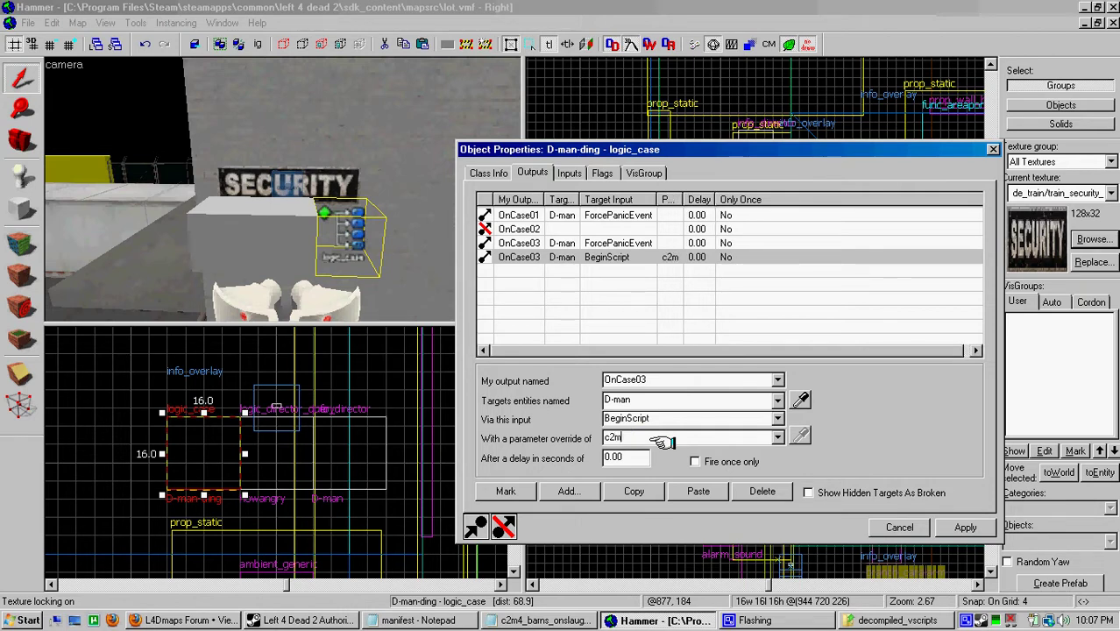
pyautogui.write('4_barns')
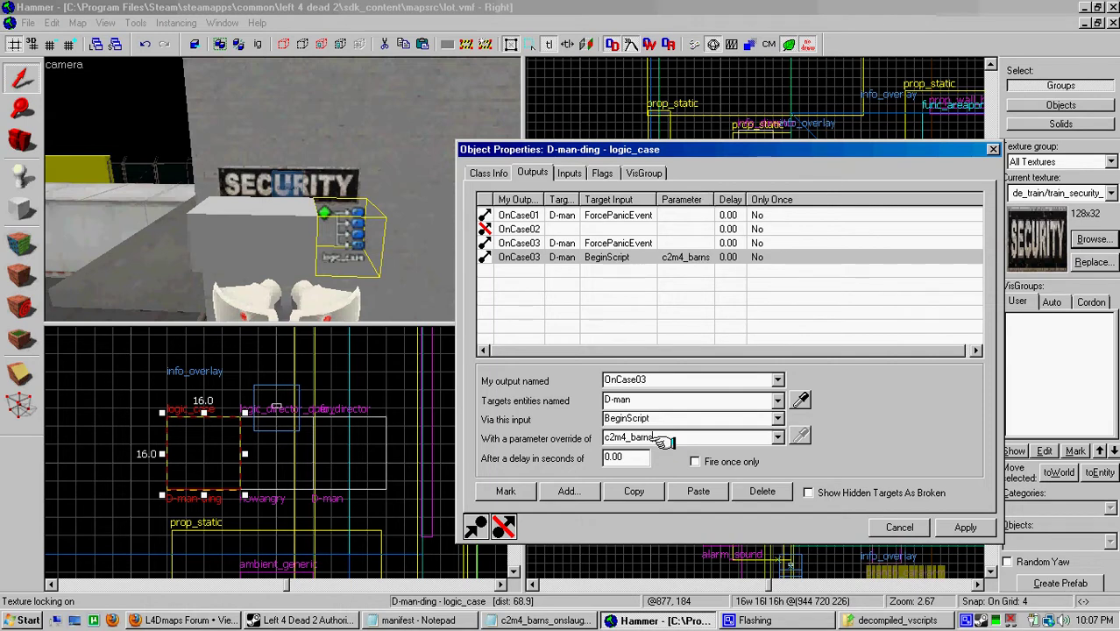
pyautogui.write('_')
pyautogui.write('o')
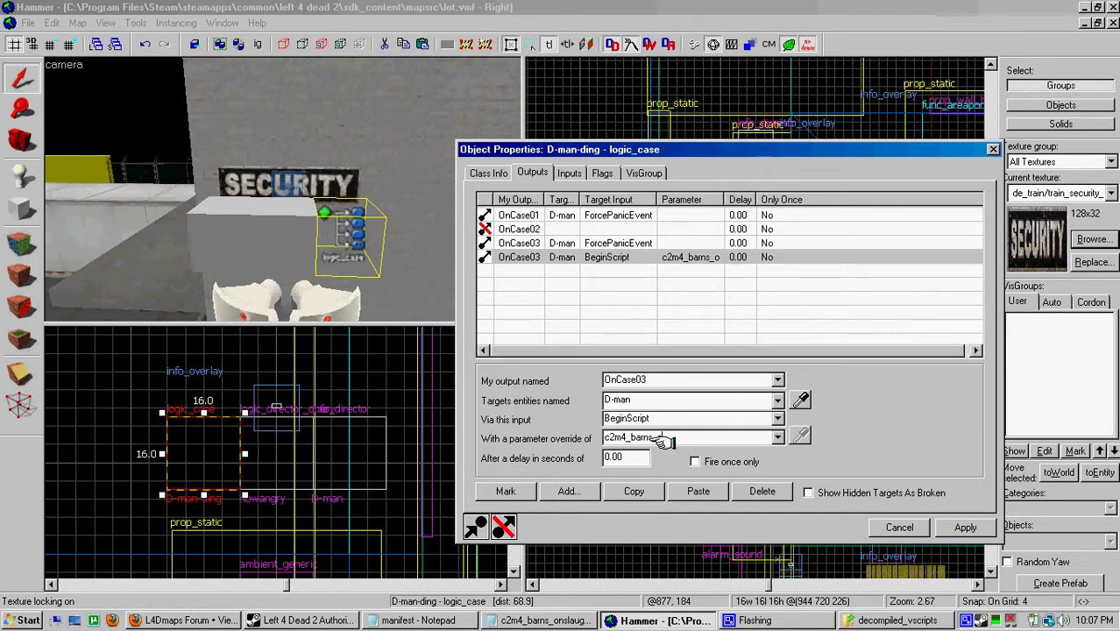
pyautogui.write('nslaught2')
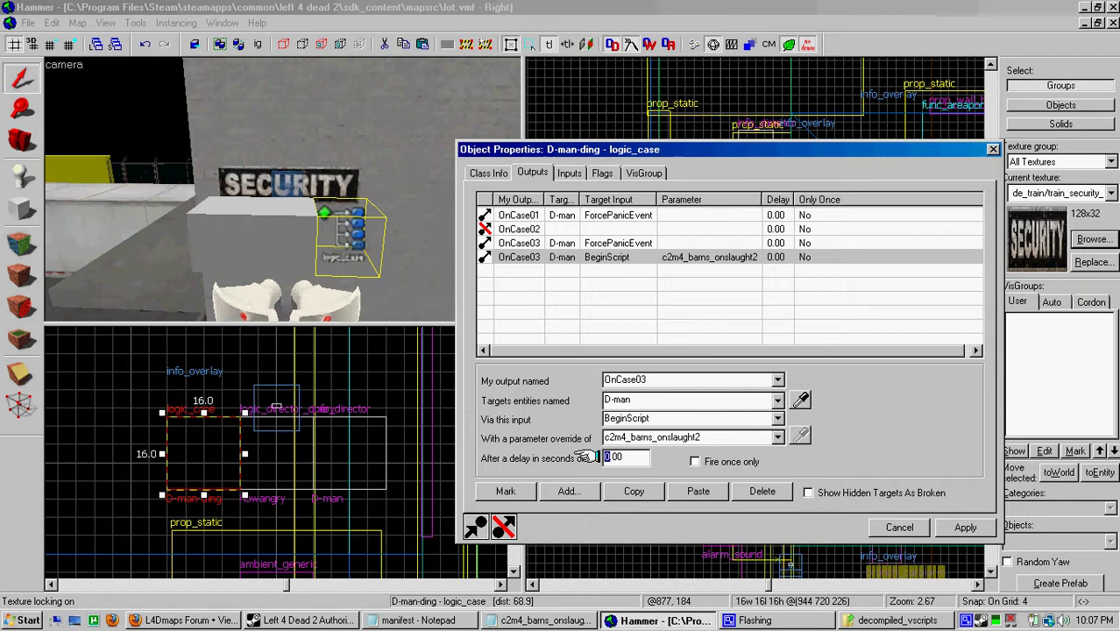
# Step: Set the BeginScript output's delay to 5 seconds and apply the change
pyautogui.write('5')
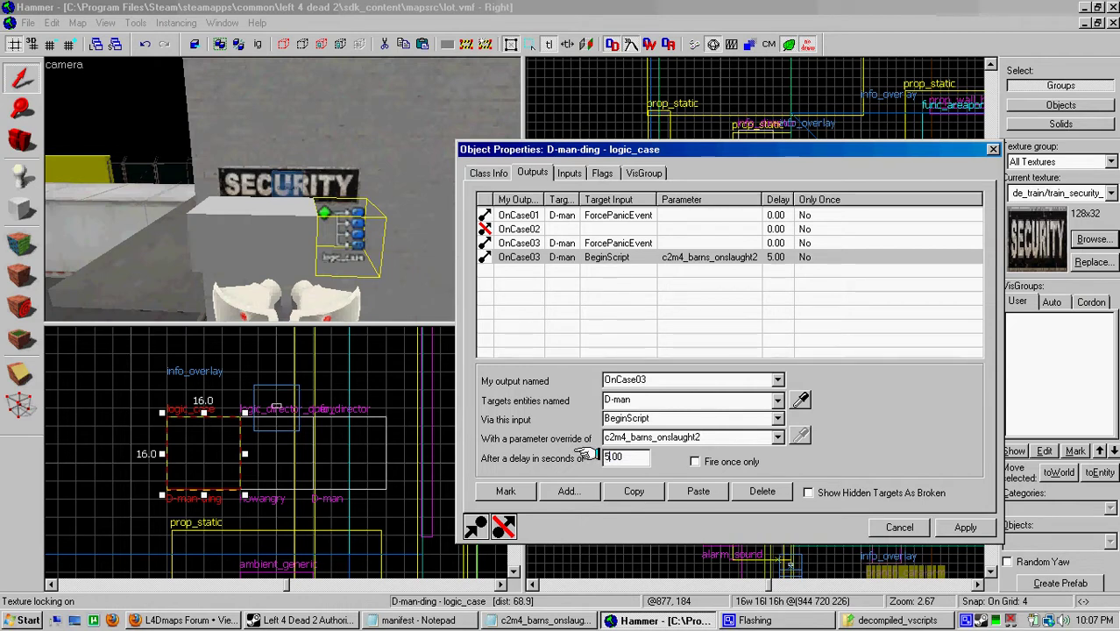
pyautogui.click(963, 527)
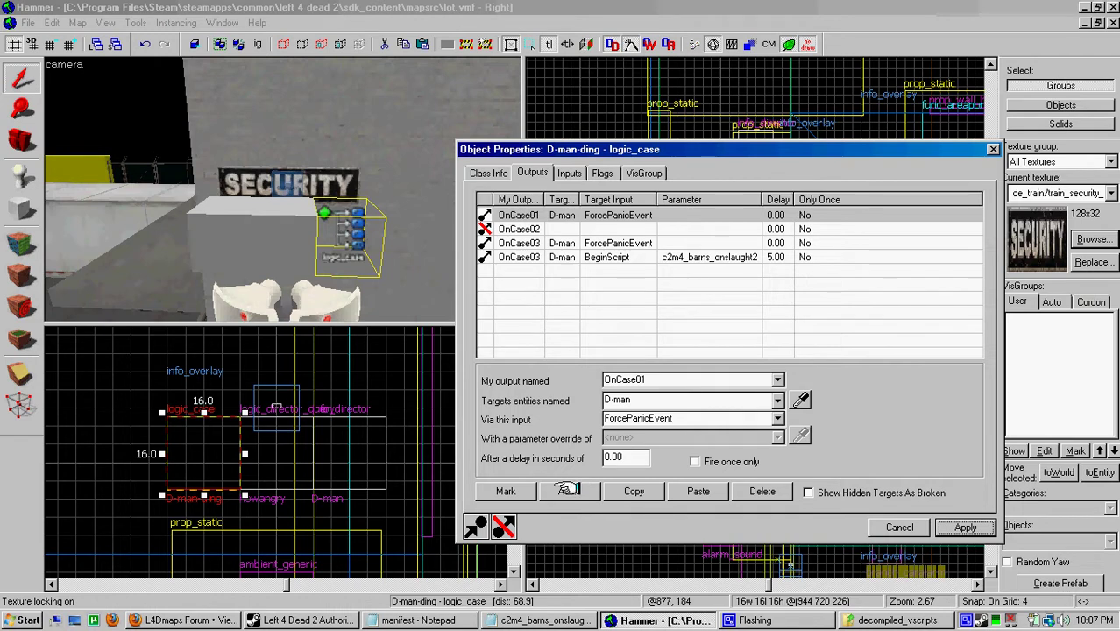
pyautogui.click(996, 136)
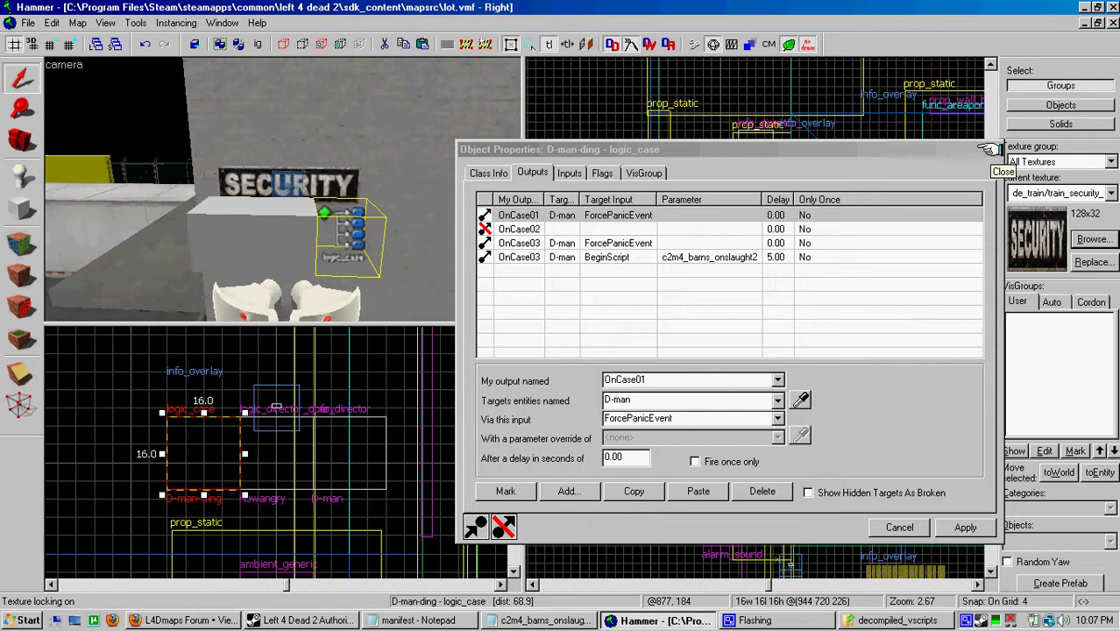
# Step: Duplicate the D-man-ding logic_case beside the original and name the copy Tanks
pyautogui.click(990, 149)
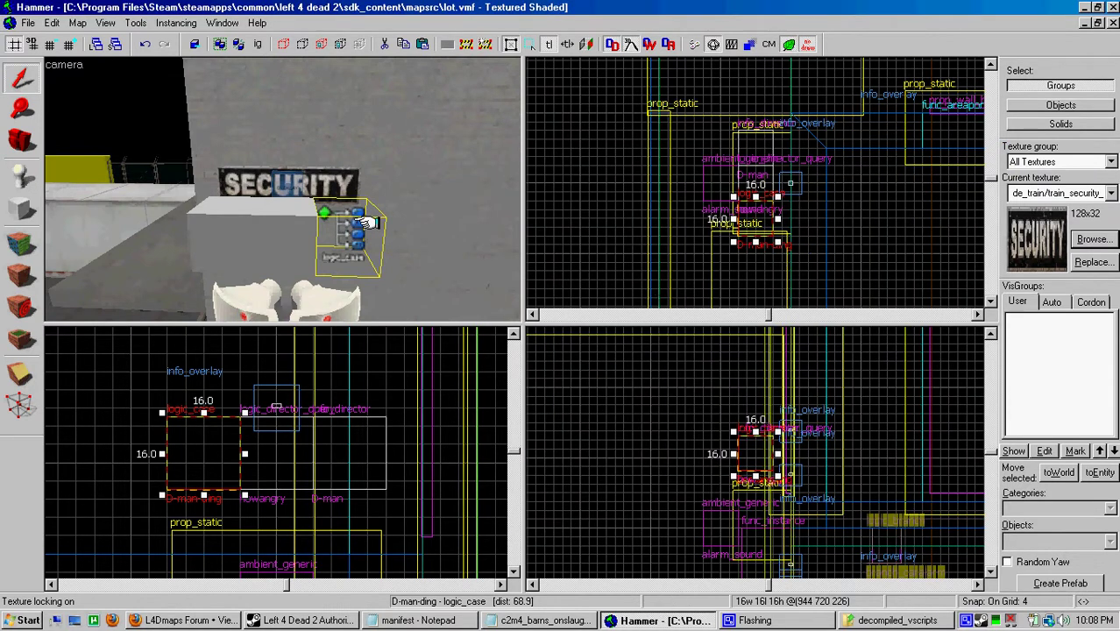
pyautogui.keyDown('shift'); pyautogui.moveTo(753, 219); pyautogui.dragTo(754, 256); pyautogui.keyUp('shift')
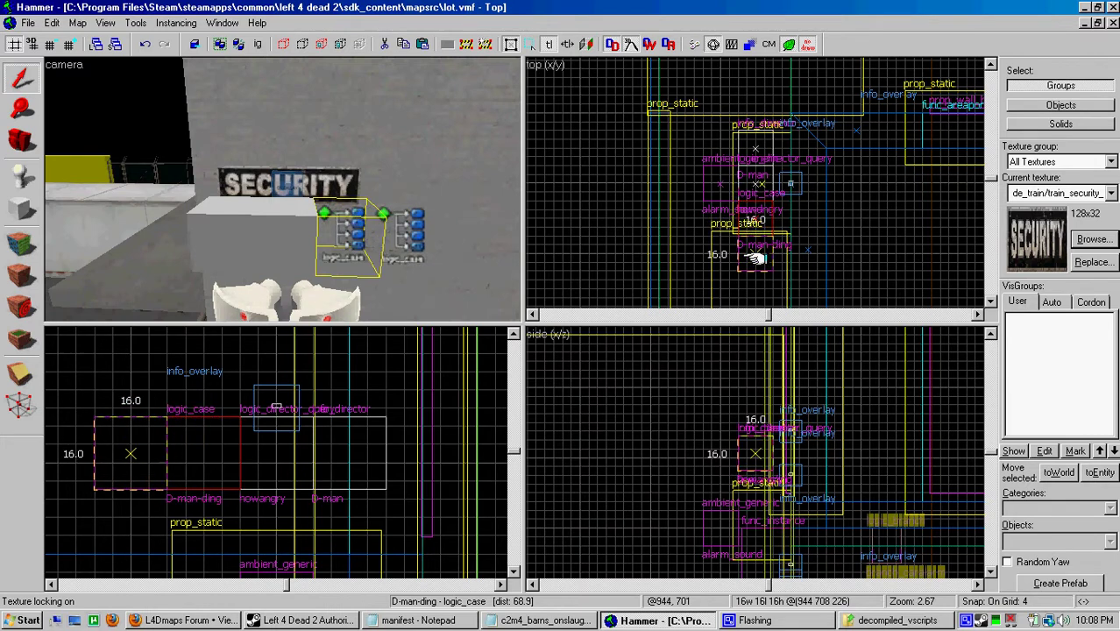
pyautogui.rightClick(751, 444)
pyautogui.click(782, 442)
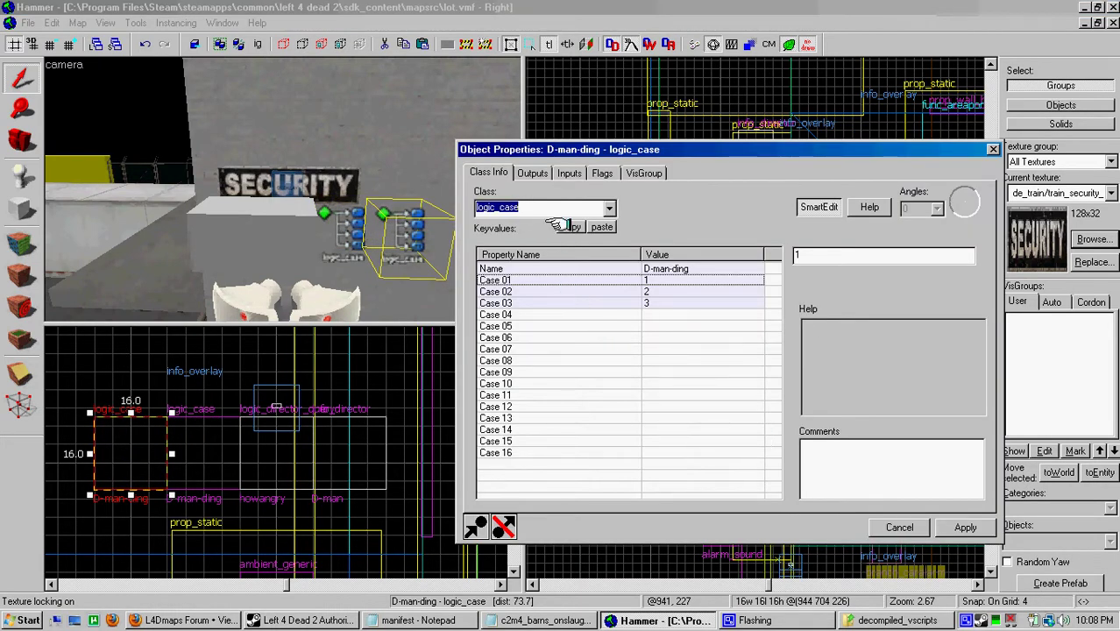
pyautogui.click(654, 268)
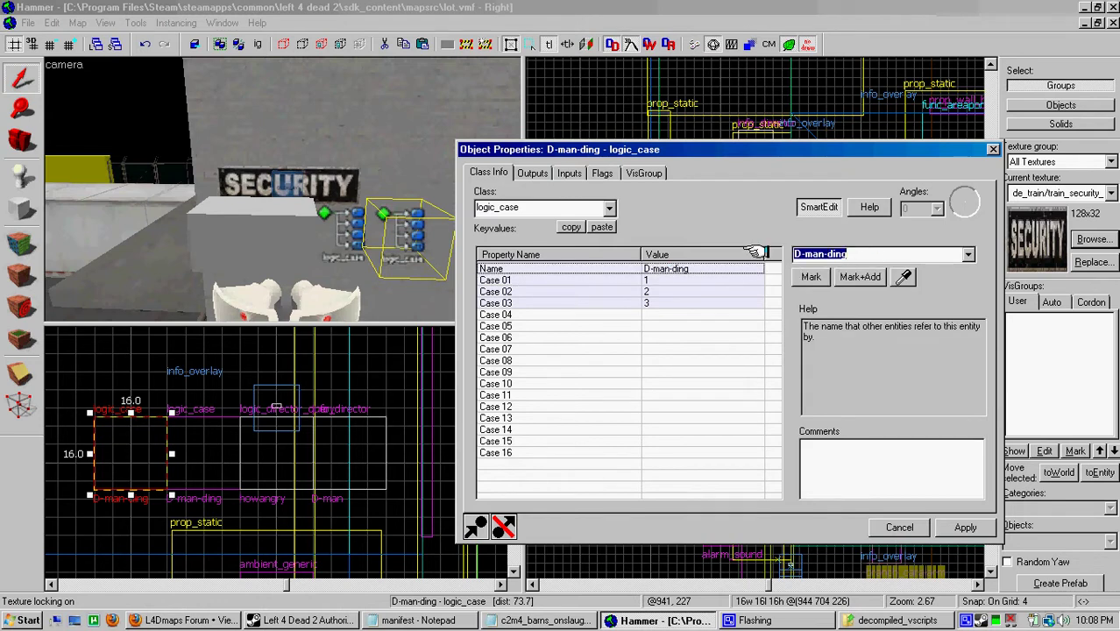
pyautogui.write('Tanks')
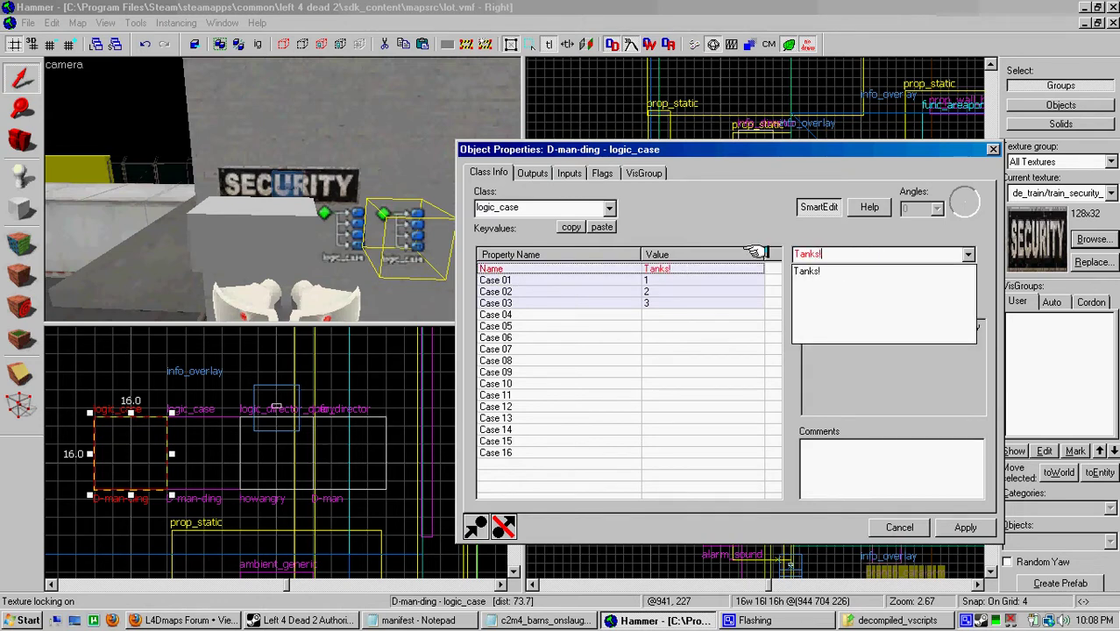
pyautogui.press('Return')
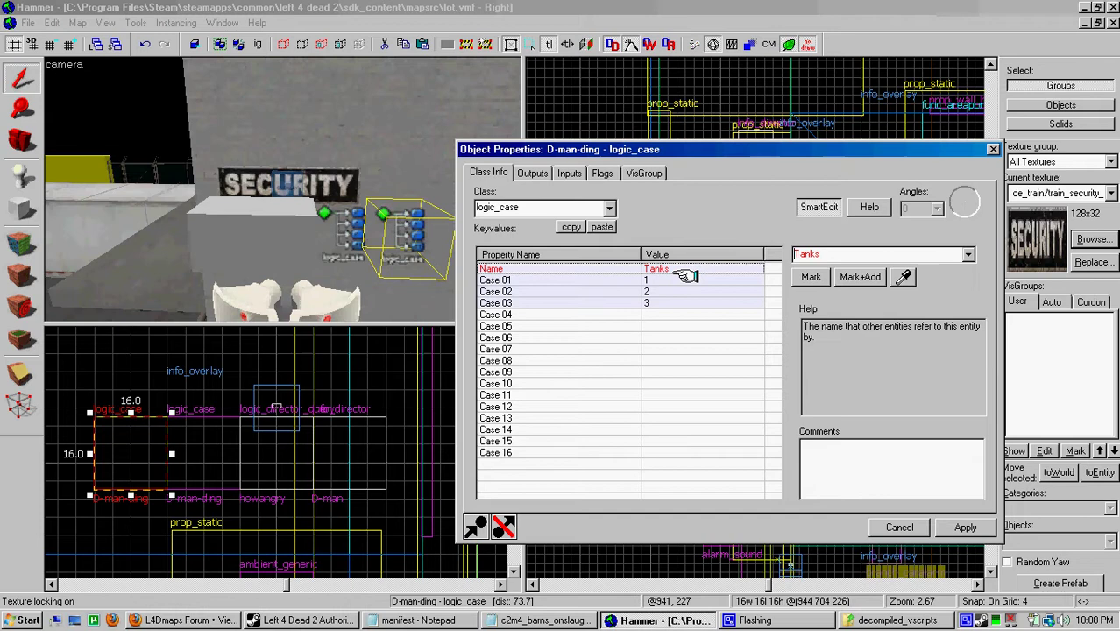
# Step: Clear the Case 01, Case 02 and Case 03 values of the Tanks logic_case and delete all its copied outputs
pyautogui.click(663, 278)
pyautogui.press('BackSpace')
pyautogui.click(720, 288)
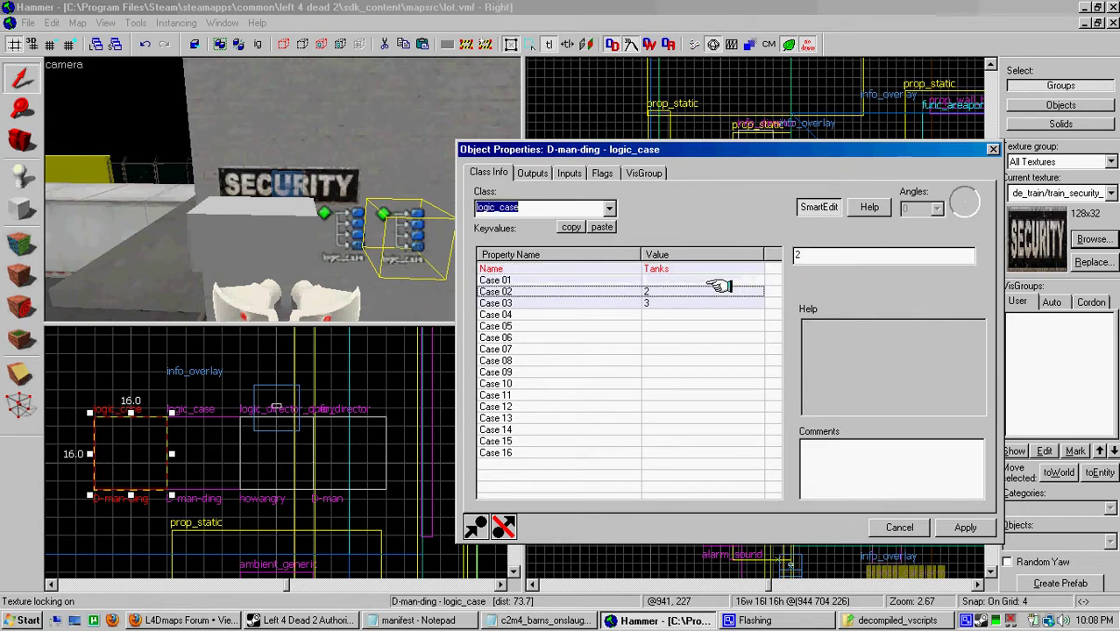
pyautogui.click(799, 254)
pyautogui.press('BackSpace')
pyautogui.click(692, 302)
pyautogui.press('BackSpace')
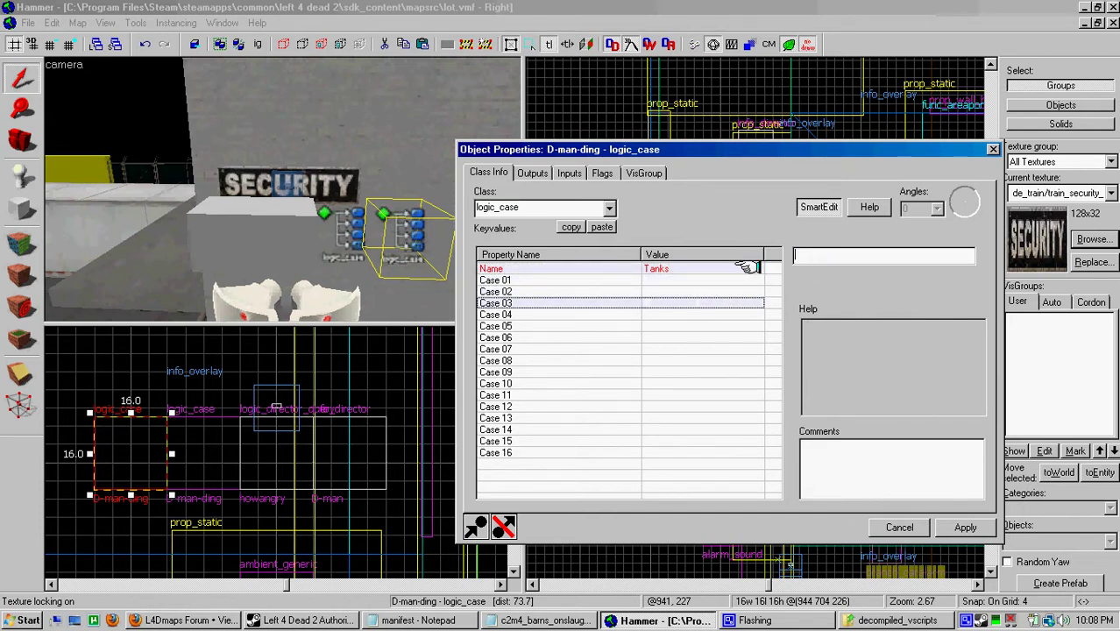
pyautogui.click(548, 172)
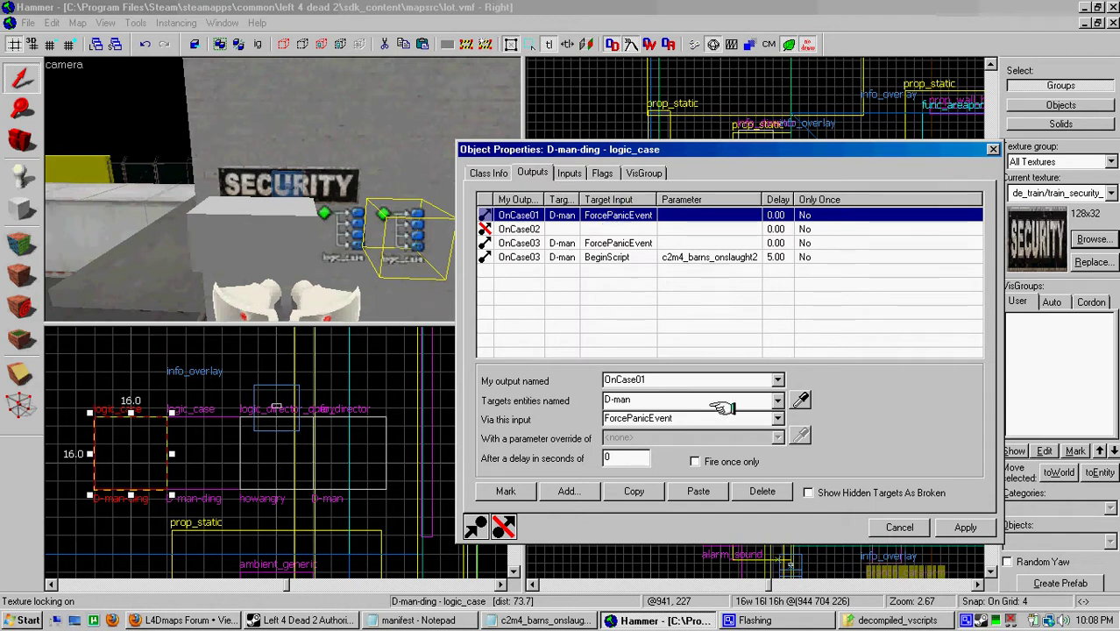
pyautogui.click(758, 492)
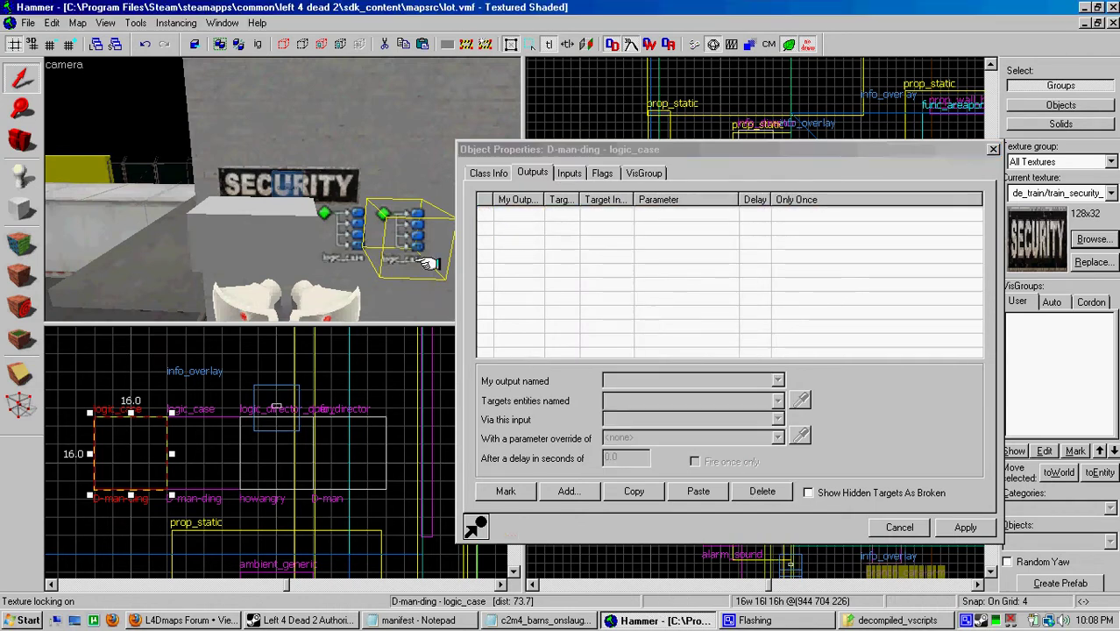
# Step: Set the target entity of D-man-ding's OnCase02 output to the Tanks logic_case by picking it in the 3D view
pyautogui.click(326, 214)
pyautogui.click(594, 227)
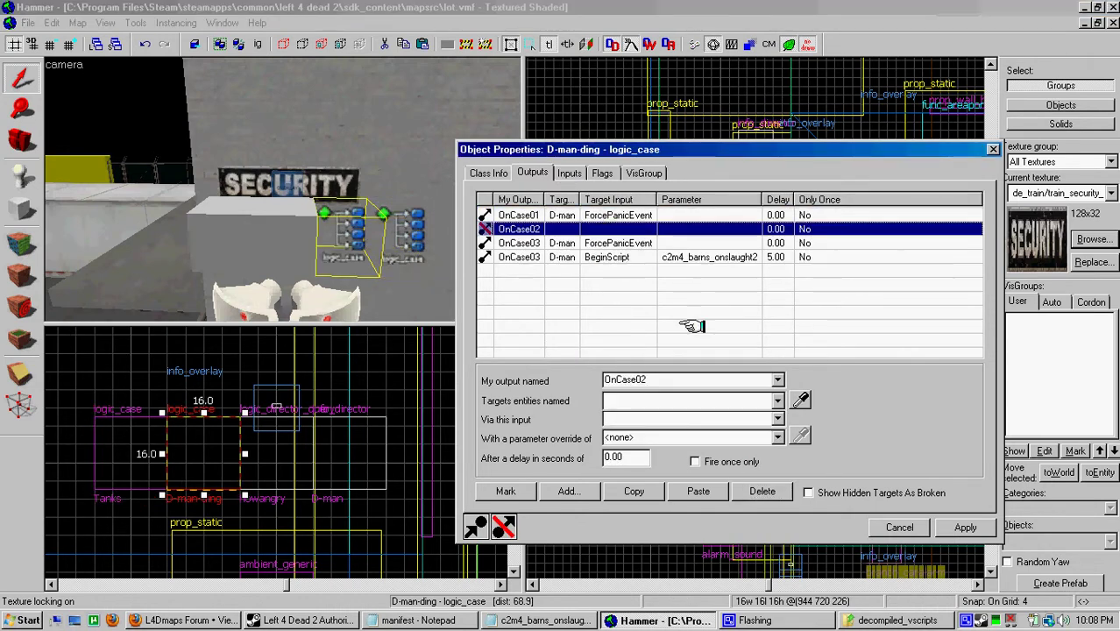
pyautogui.click(775, 400)
pyautogui.click(796, 397)
pyautogui.click(796, 397)
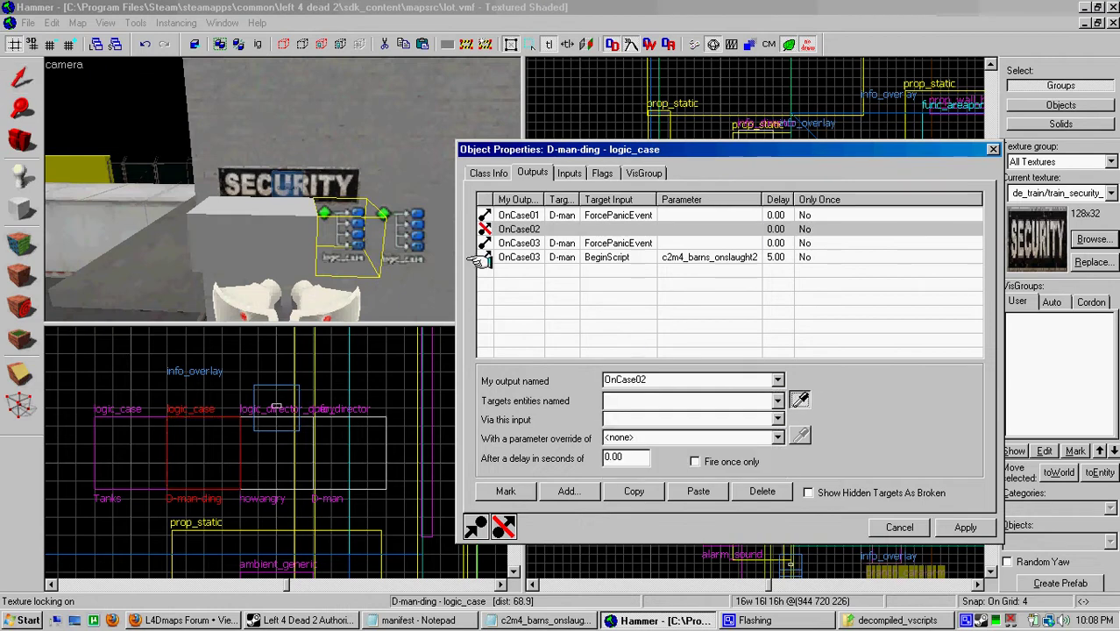
pyautogui.click(402, 230)
# Step: Set the OnCase02 output's target input to PickRandom, apply the change and close the object properties
pyautogui.click(777, 418)
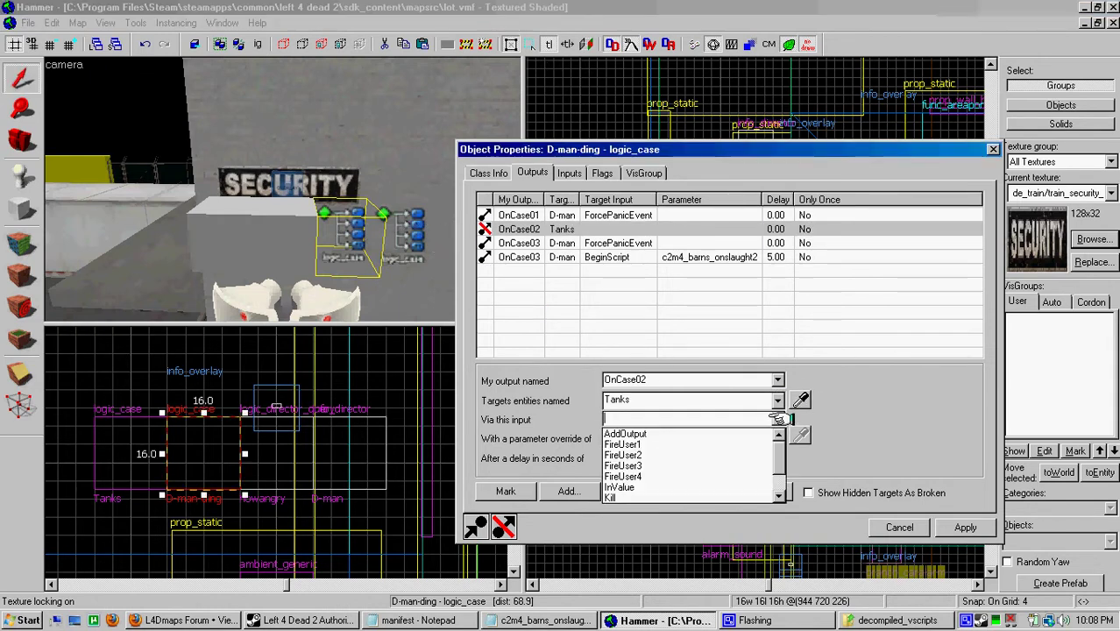
pyautogui.scroll(-1, 778, 449)
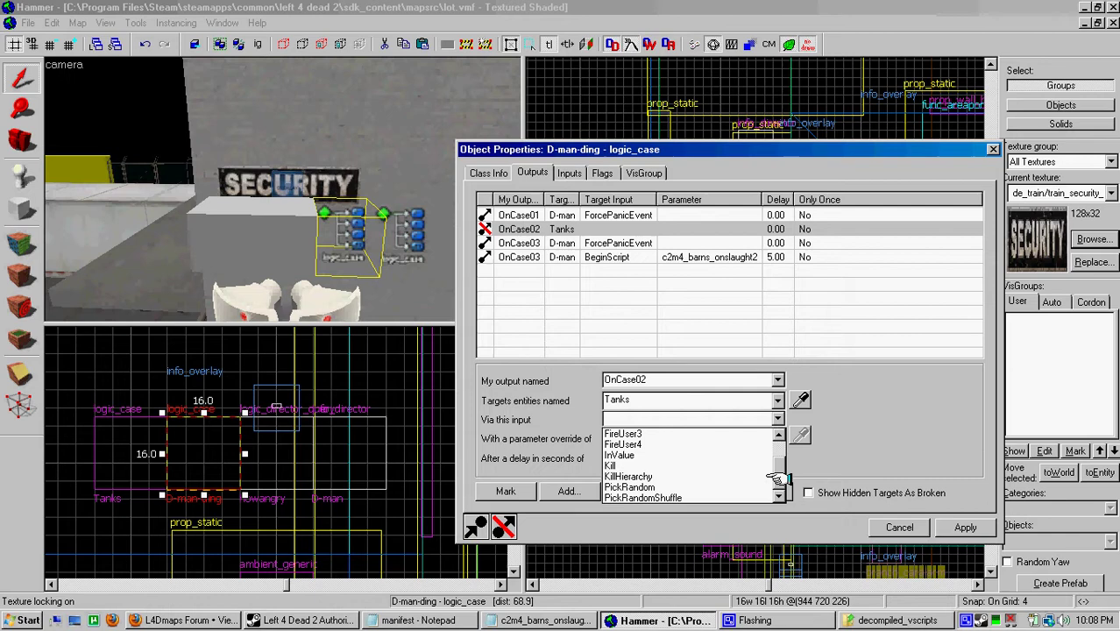
pyautogui.click(714, 480)
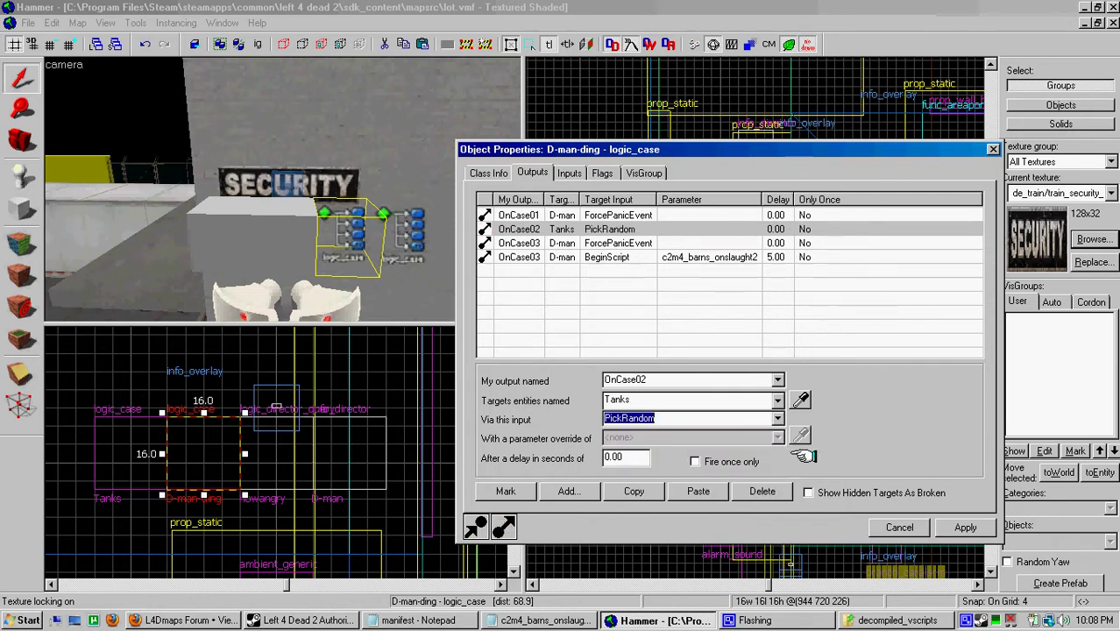
pyautogui.click(942, 530)
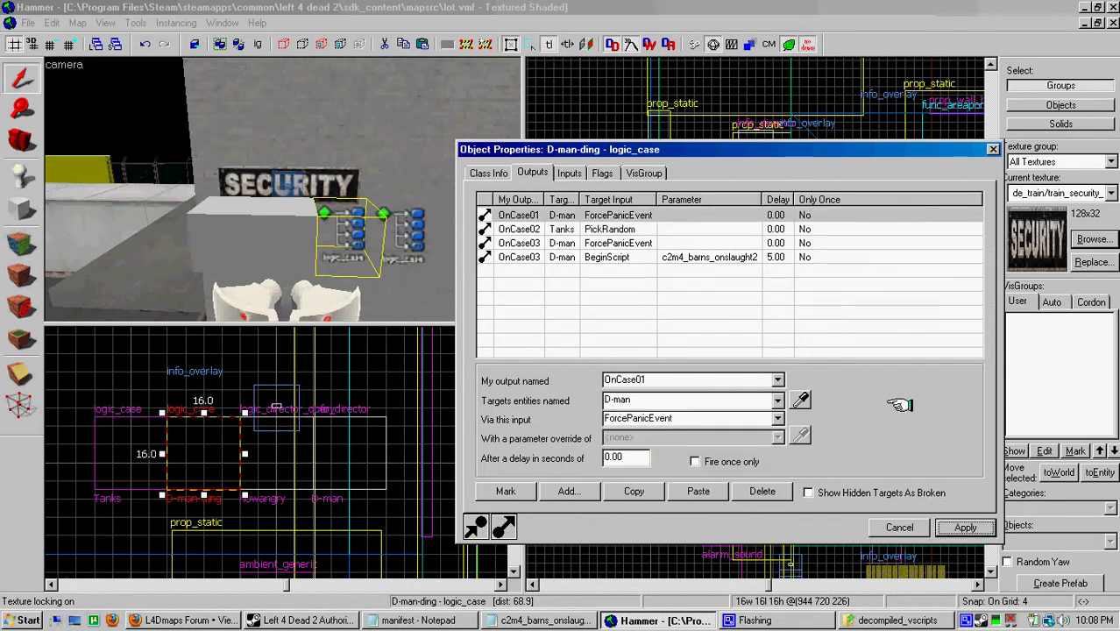
pyautogui.click(992, 149)
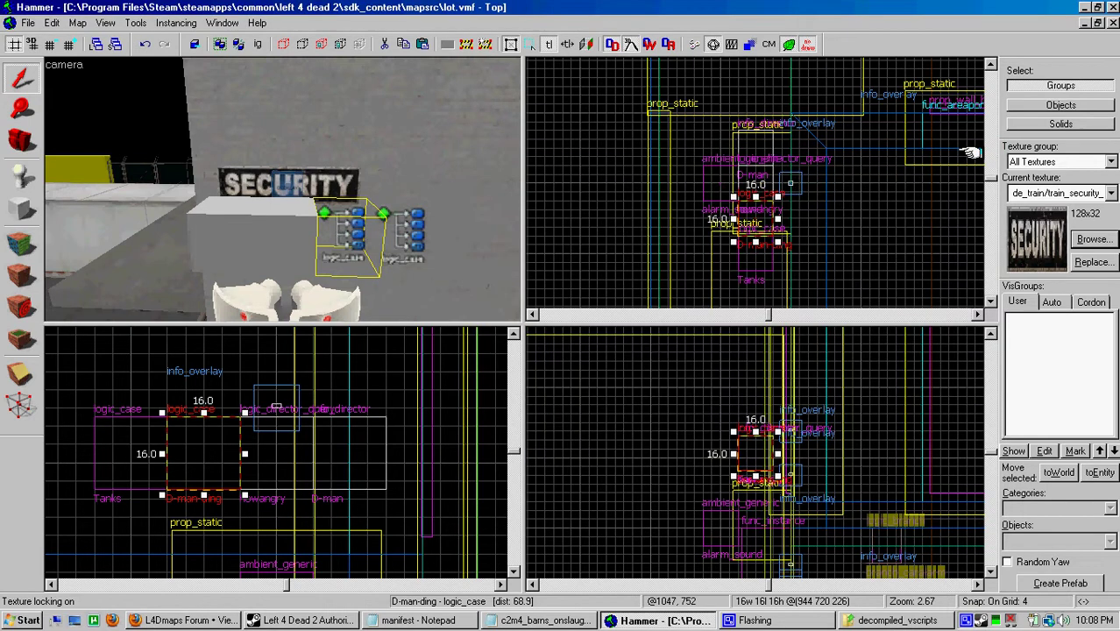
# Step: Place a new prop_static point entity on the open pavement beside the long white trailer and centre the 2D views on it
pyautogui.click(403, 233)
pyautogui.press('z')
pyautogui.press('s')
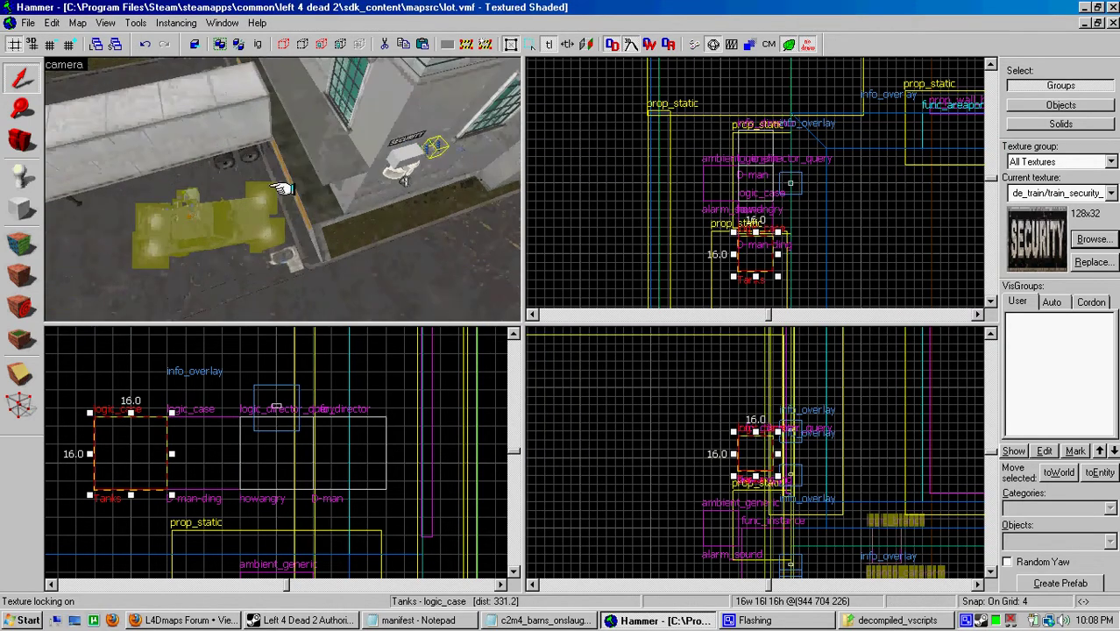
pyautogui.press('a')
pyautogui.press('z')
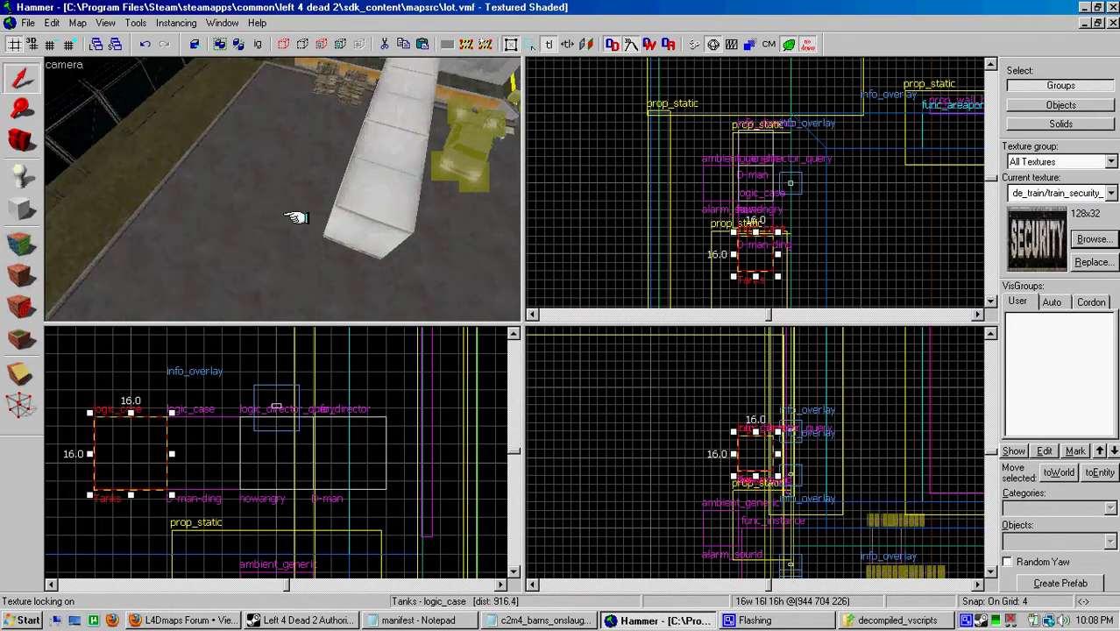
pyautogui.hotkey('shift', 'e')
pyautogui.click(282, 207)
pyautogui.hotkey('shift', 's')
pyautogui.hotkey('ctrl', 'e')
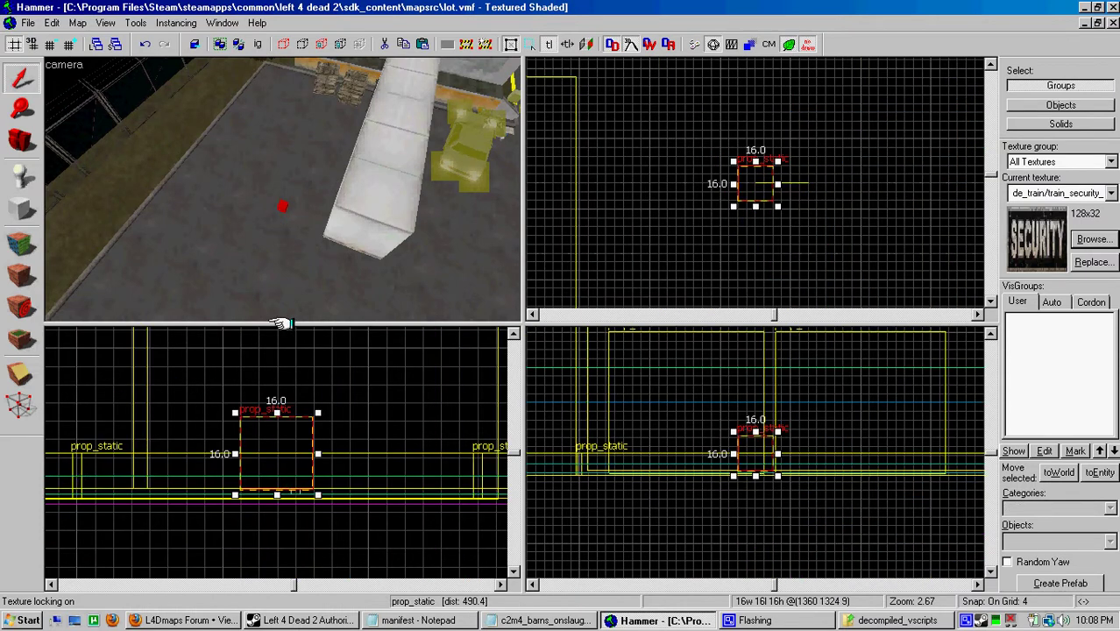
# Step: Change the new entity's class from prop_static to info_zombie_spawn and apply it
pyautogui.rightClick(256, 443)
pyautogui.click(293, 425)
pyautogui.click(683, 337)
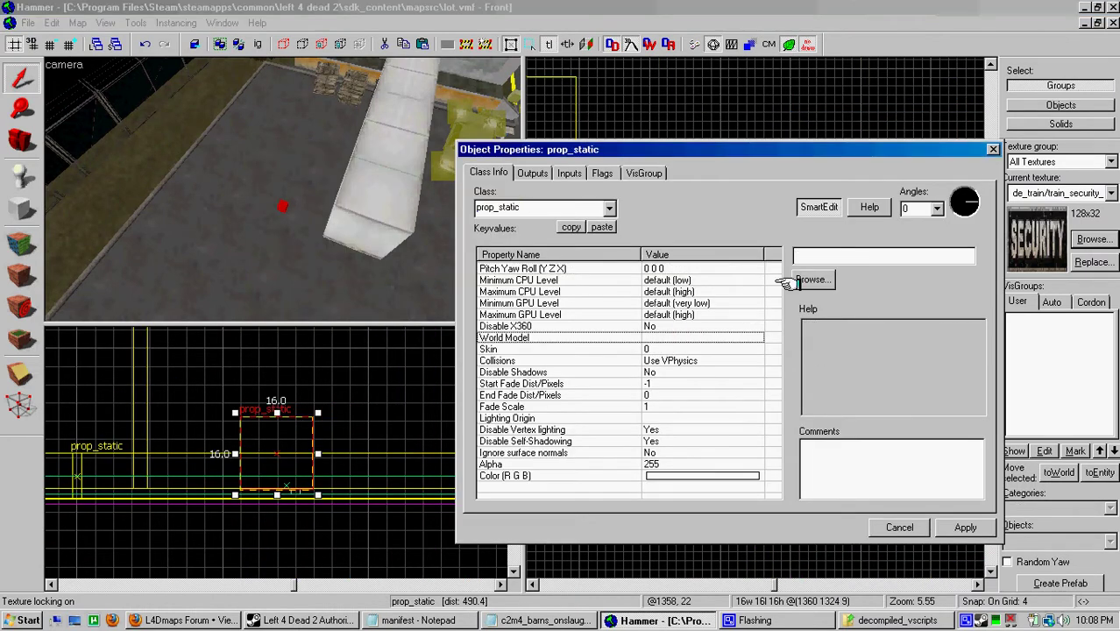
pyautogui.click(529, 173)
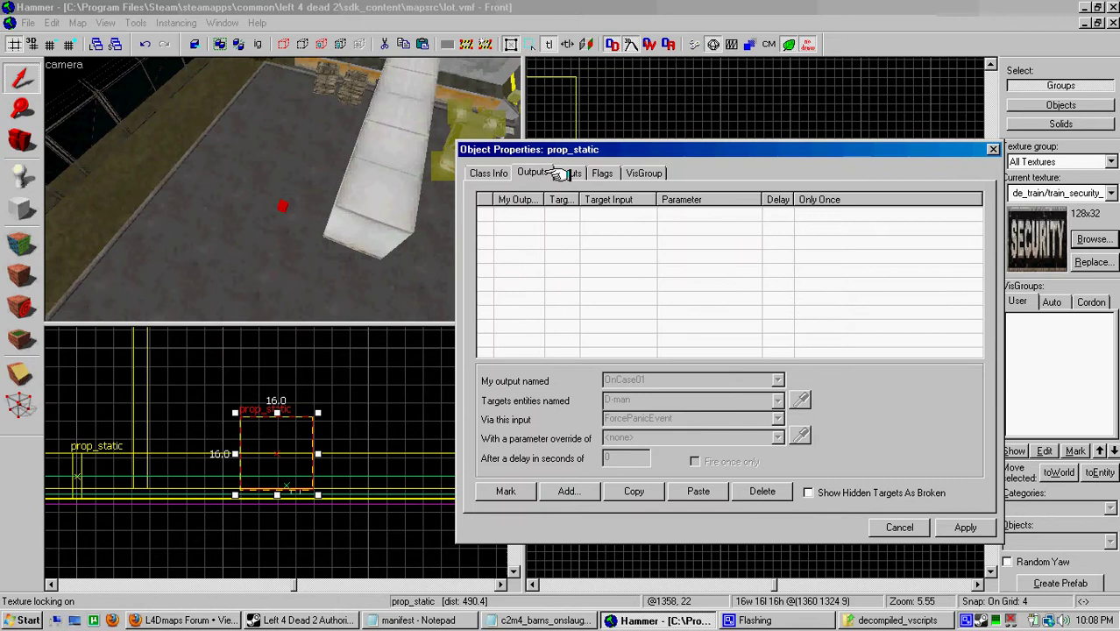
pyautogui.click(488, 173)
pyautogui.click(609, 207)
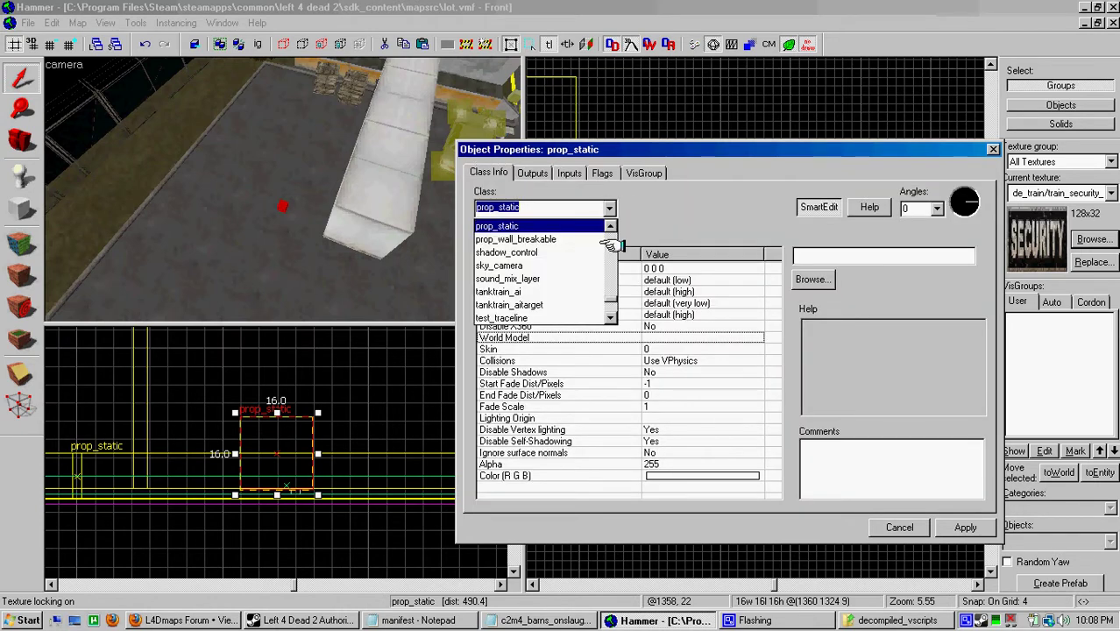
pyautogui.moveTo(611, 299); pyautogui.dragTo(612, 319)
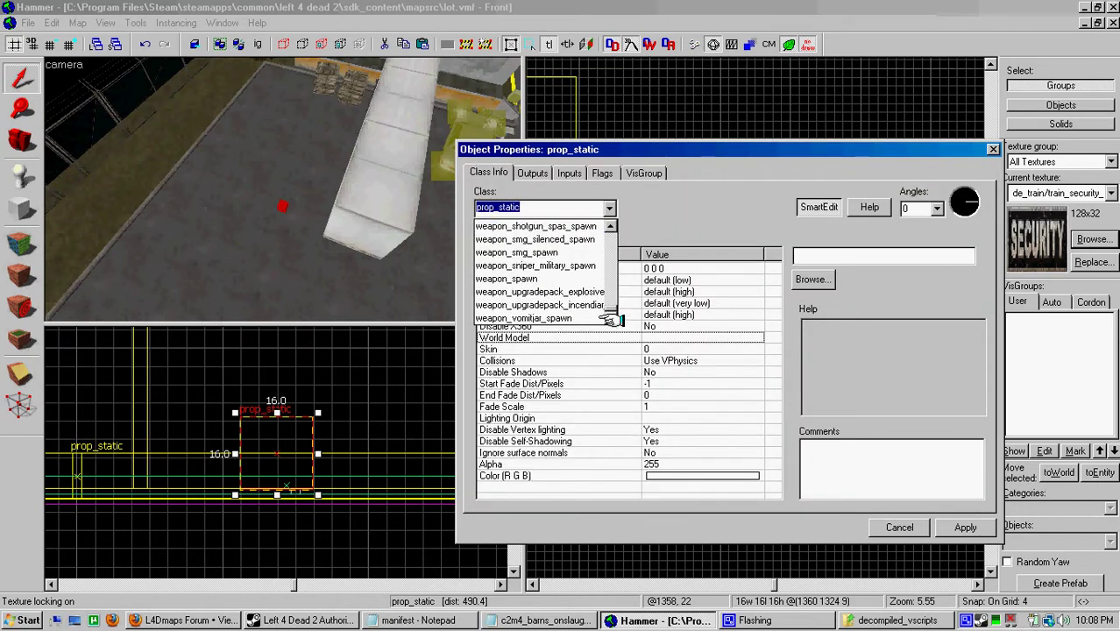
pyautogui.click(610, 259)
pyautogui.click(611, 258)
pyautogui.click(611, 259)
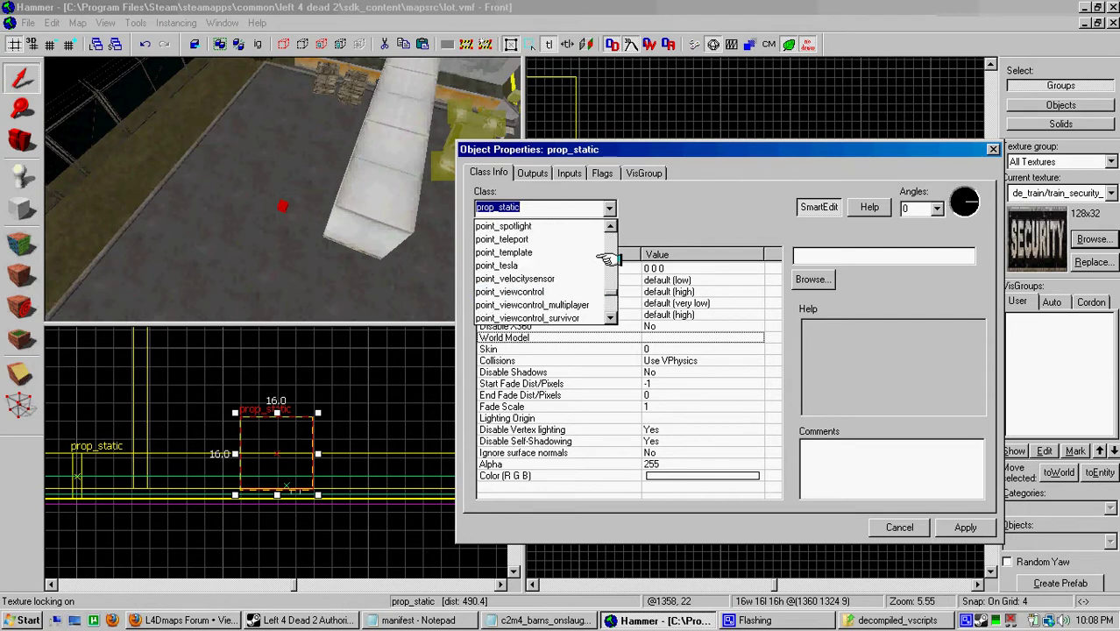
pyautogui.click(611, 259)
pyautogui.click(611, 258)
pyautogui.click(610, 258)
pyautogui.click(611, 259)
pyautogui.click(611, 255)
pyautogui.click(610, 252)
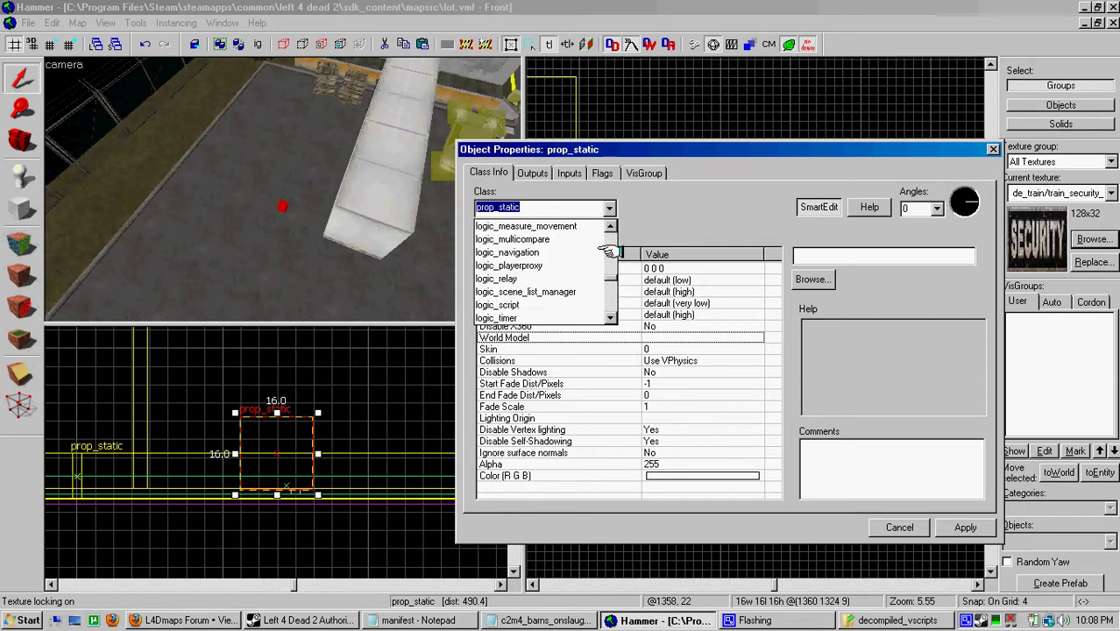
pyautogui.click(611, 251)
pyautogui.click(610, 251)
pyautogui.click(610, 251)
pyautogui.click(610, 250)
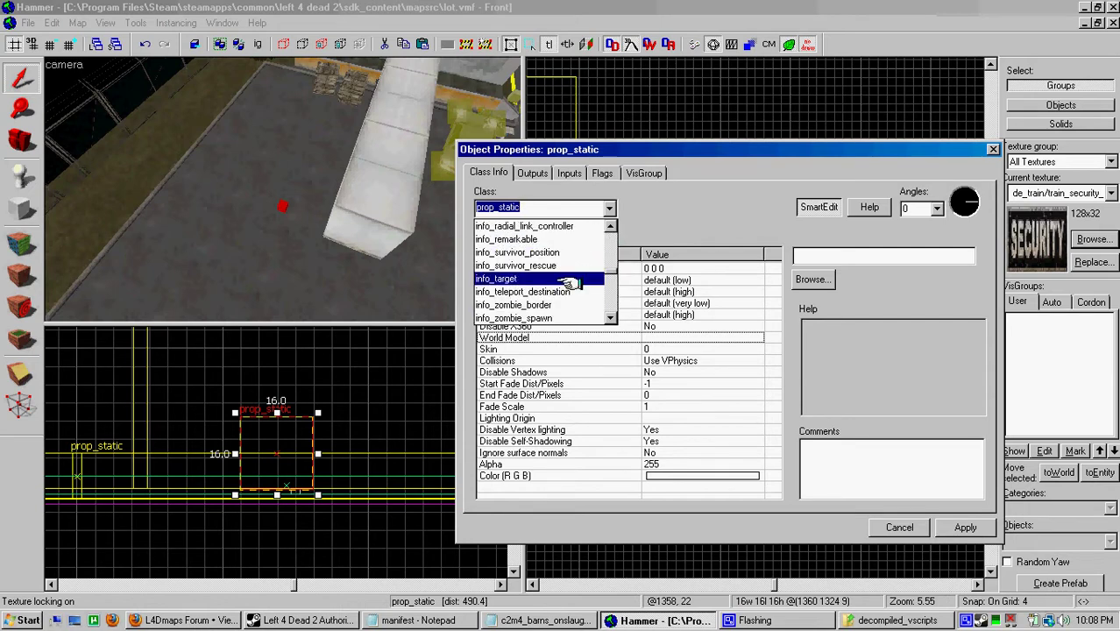
pyautogui.click(562, 317)
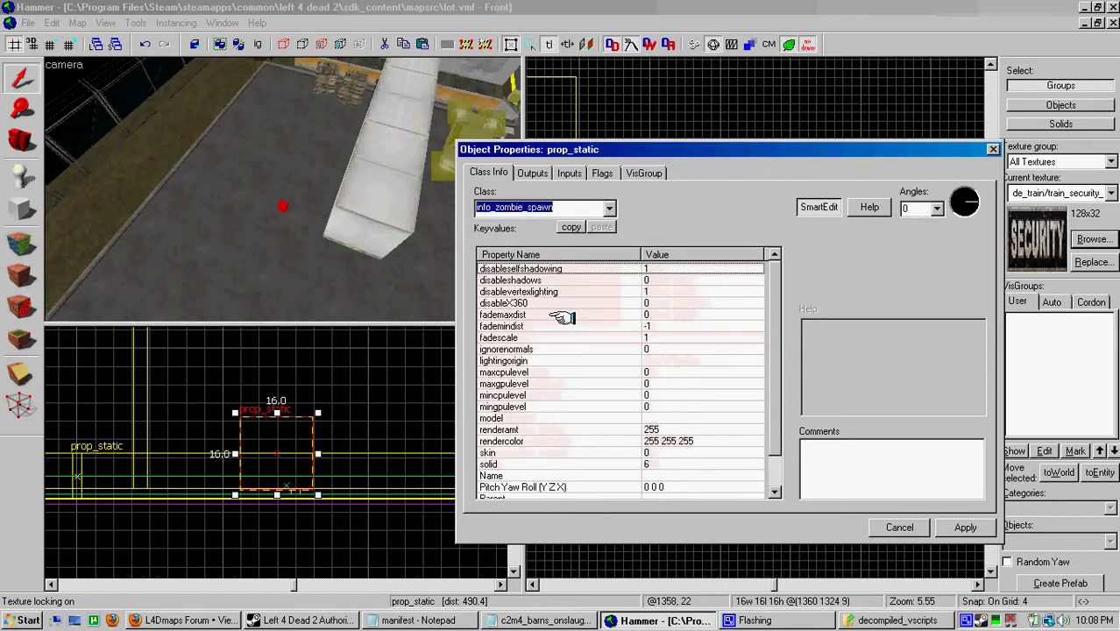
pyautogui.click(961, 528)
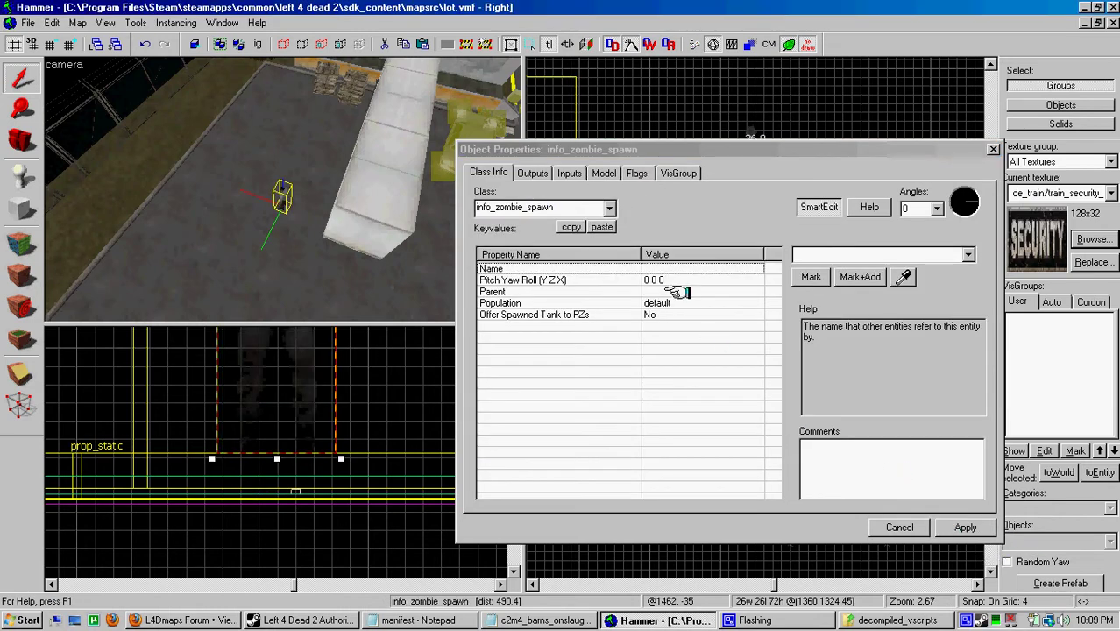
# Step: Set the info_zombie_spawn's Offer Spawned Tank to PZs property to Yes
pyautogui.click(606, 317)
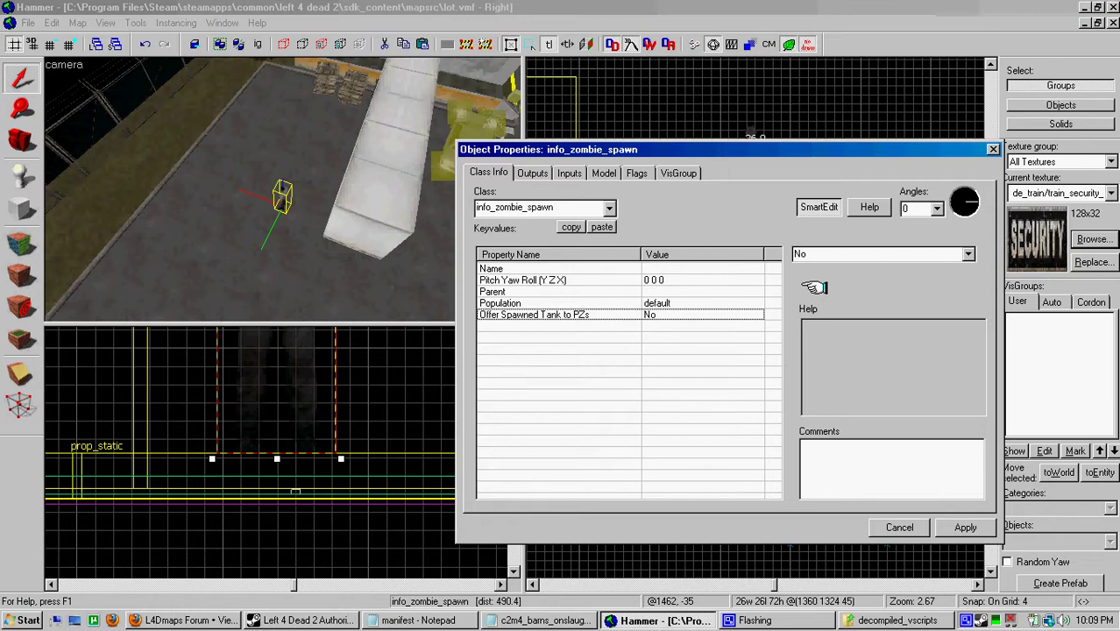
pyautogui.click(963, 254)
pyautogui.click(880, 275)
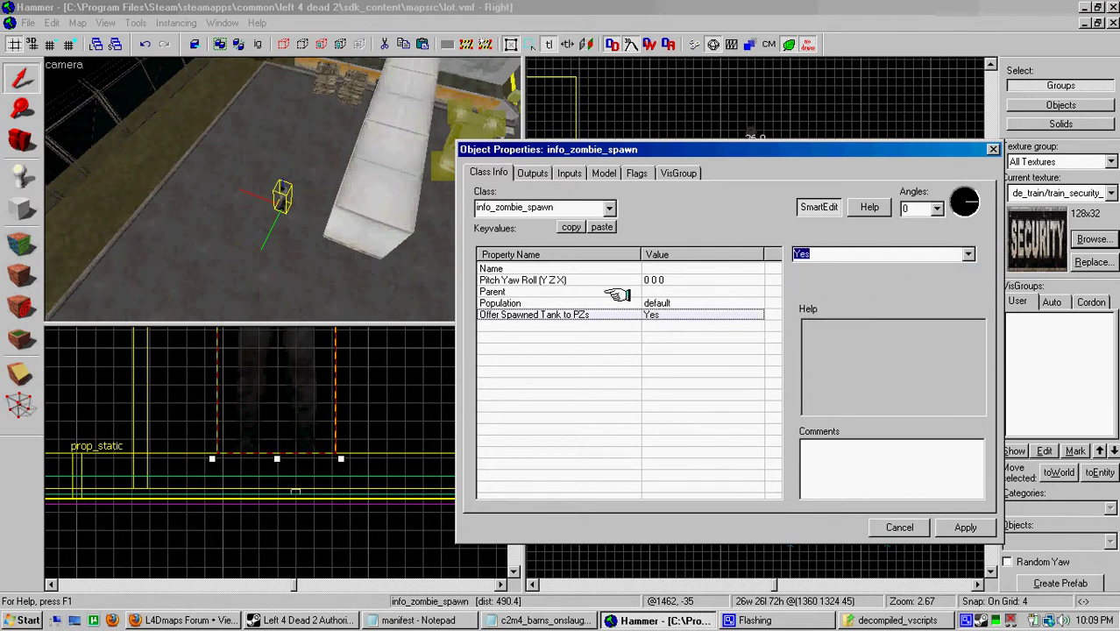
# Step: Set the zombie spawn's Pitch Yaw Roll to 0 180 0 and apply the change
pyautogui.click(280, 193)
pyautogui.scroll(5, 280, 190)
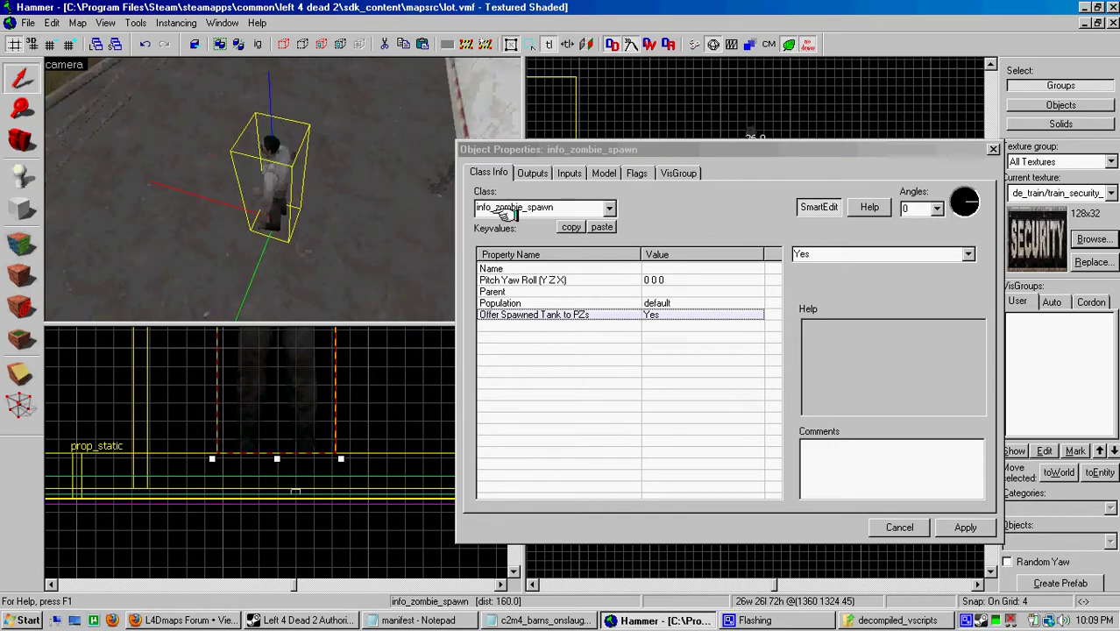
pyautogui.click(648, 278)
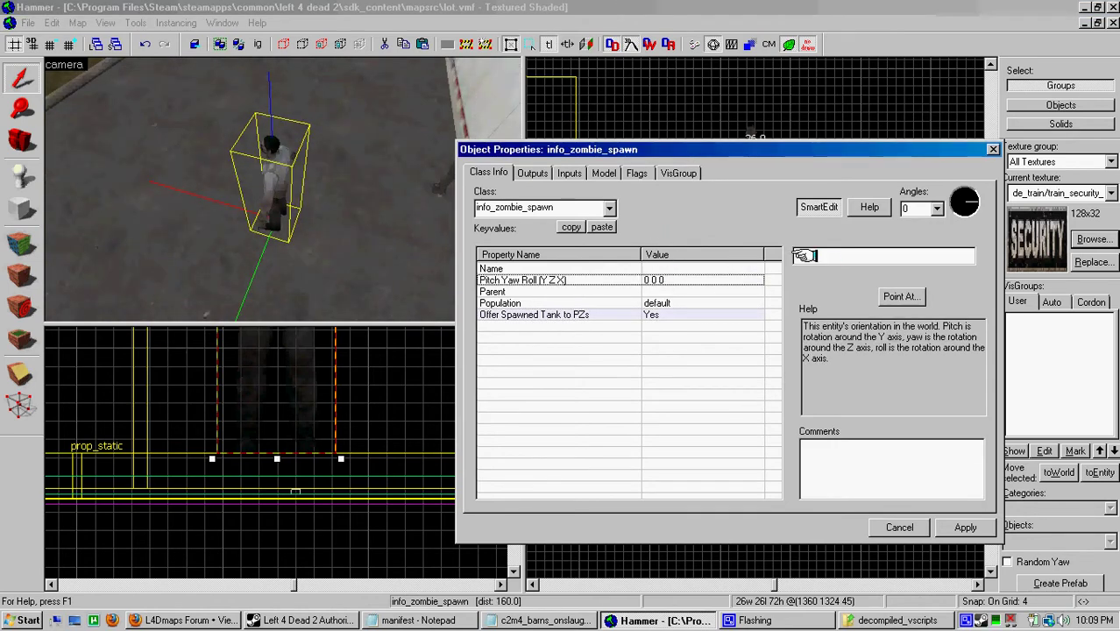
pyautogui.click(802, 254)
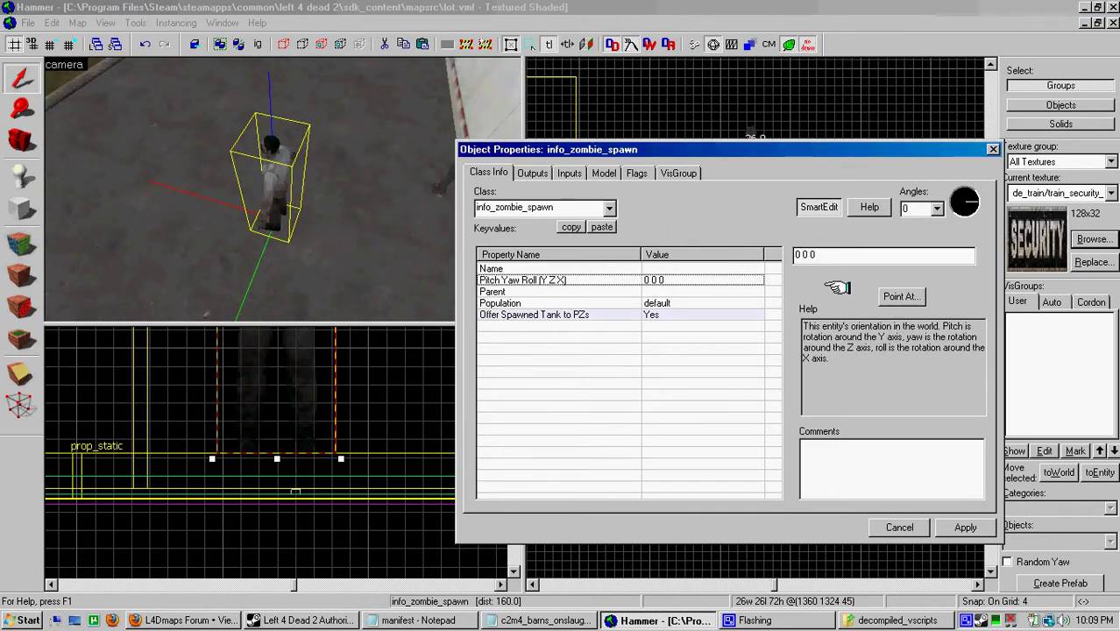
pyautogui.write('18')
pyautogui.click(964, 526)
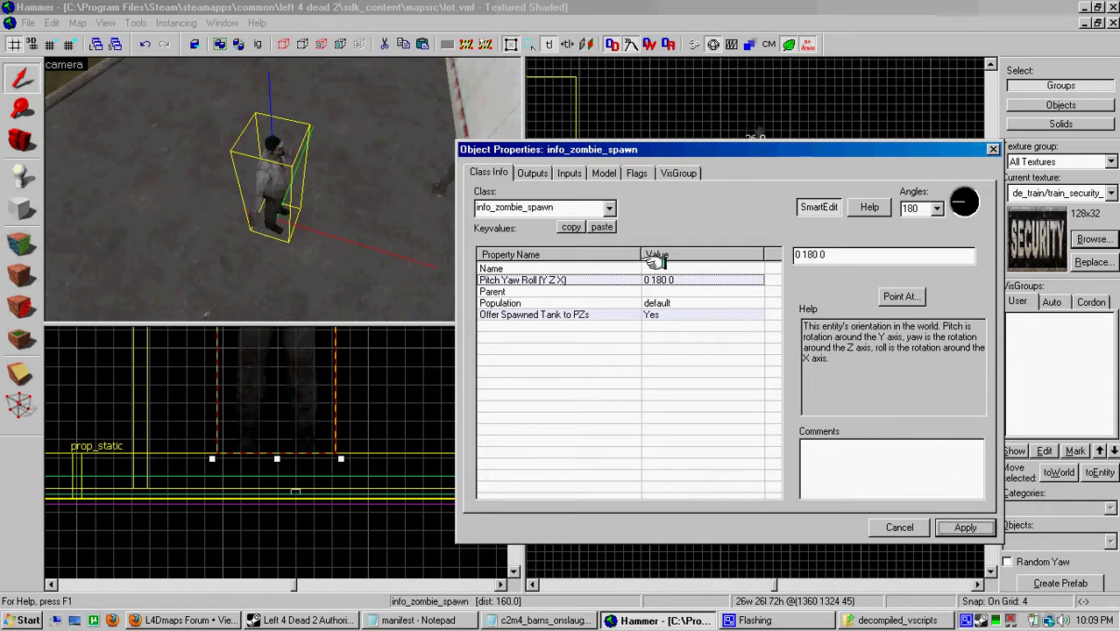
# Step: Name the selected info_zombie_spawn tank1, apply the change and close its properties
pyautogui.press('z')
pyautogui.press('s')
pyautogui.press('w')
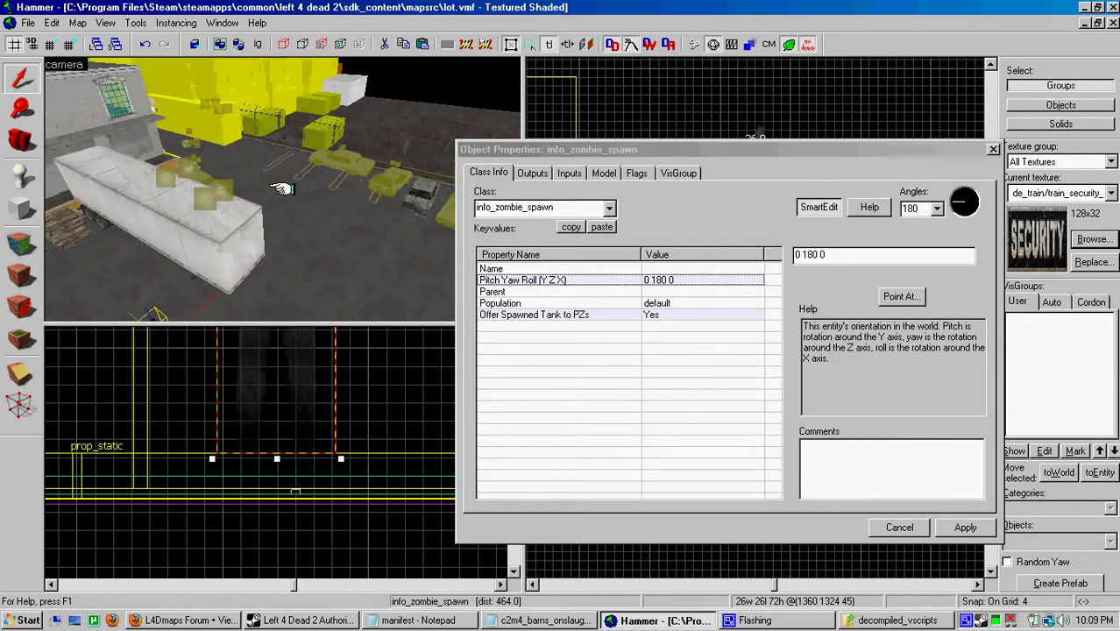
pyautogui.press('z')
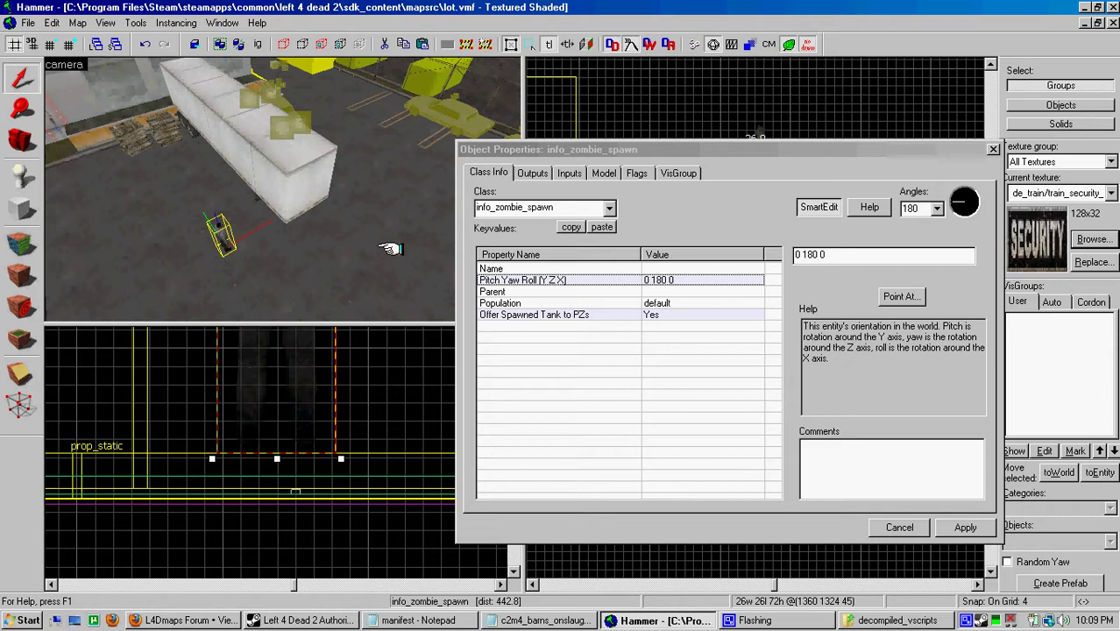
pyautogui.click(637, 268)
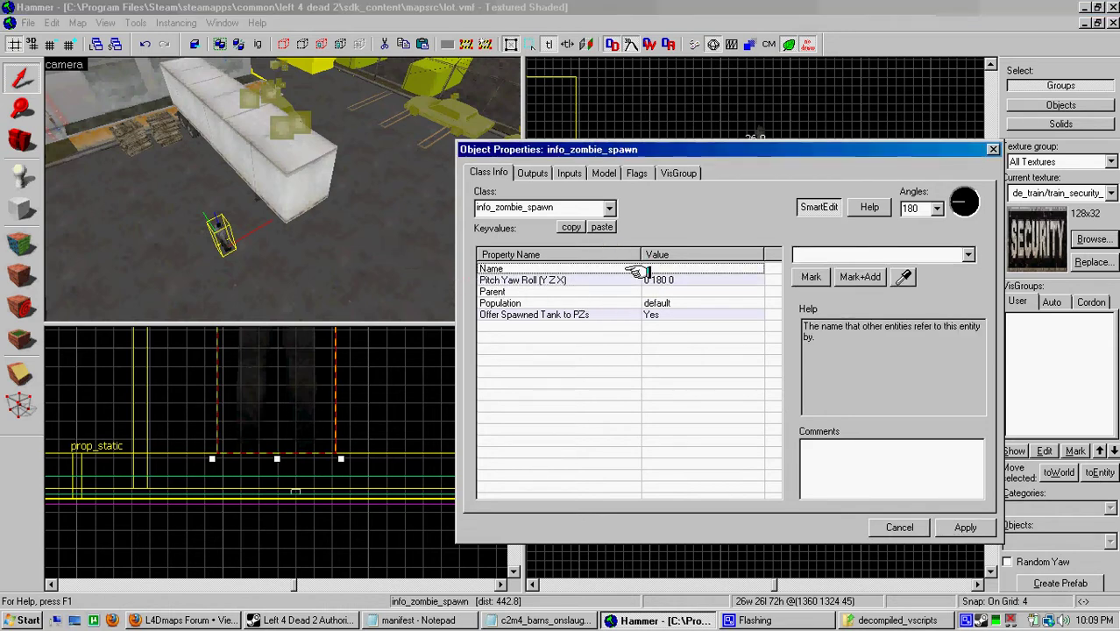
pyautogui.click(829, 253)
pyautogui.write('tank1')
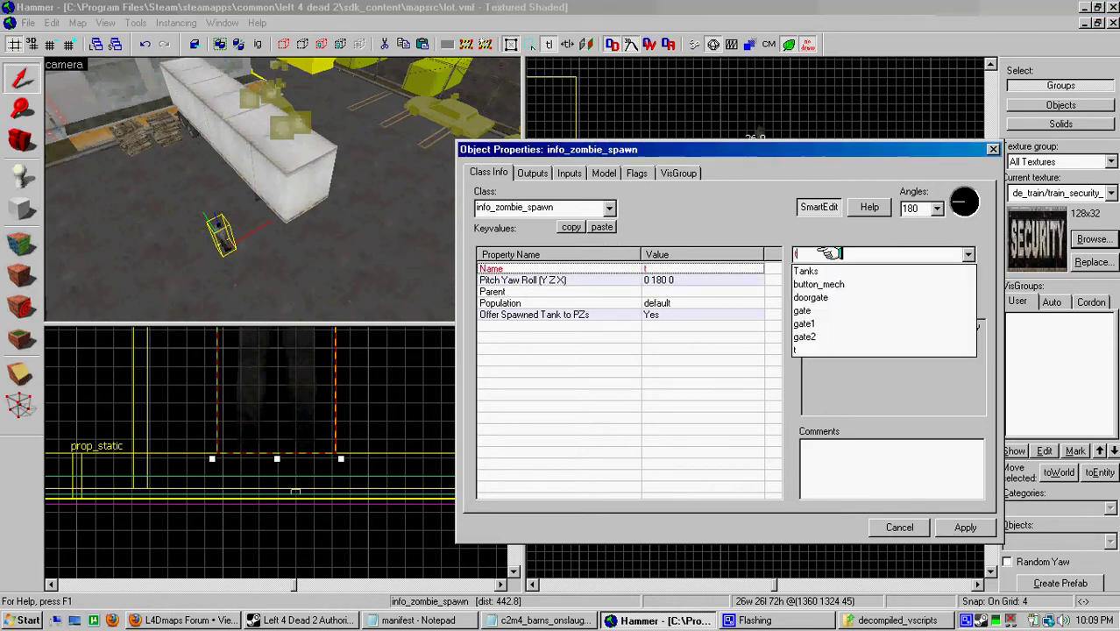
pyautogui.click(965, 527)
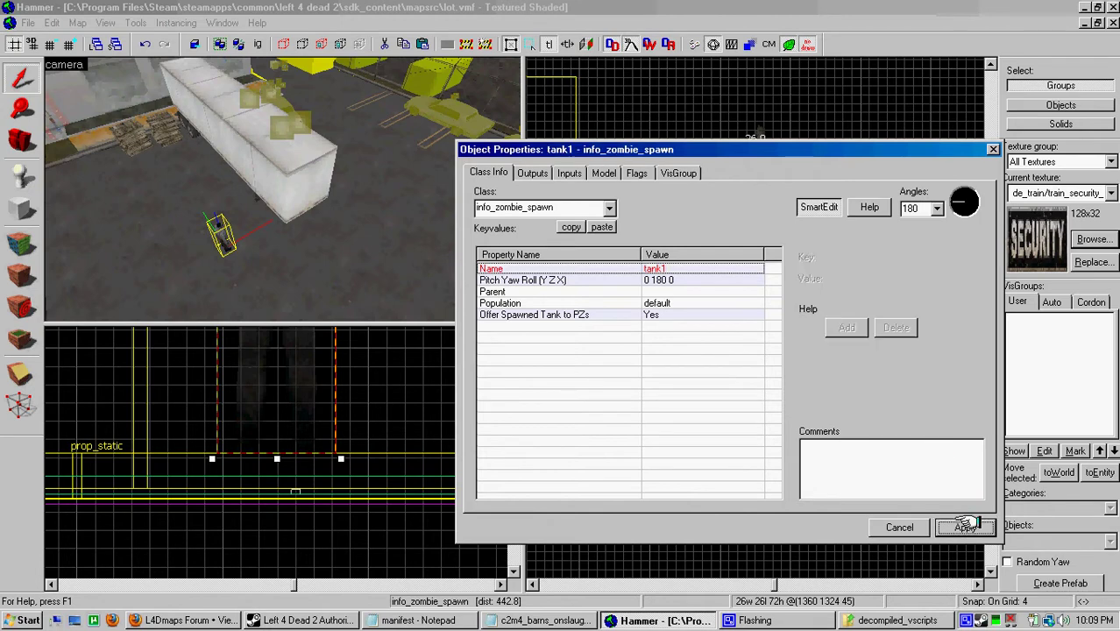
pyautogui.click(993, 149)
# Step: Place a copy of the tank1 spawn in the narrow gap between the building wall and the parked white van
pyautogui.press('z')
pyautogui.press('w')
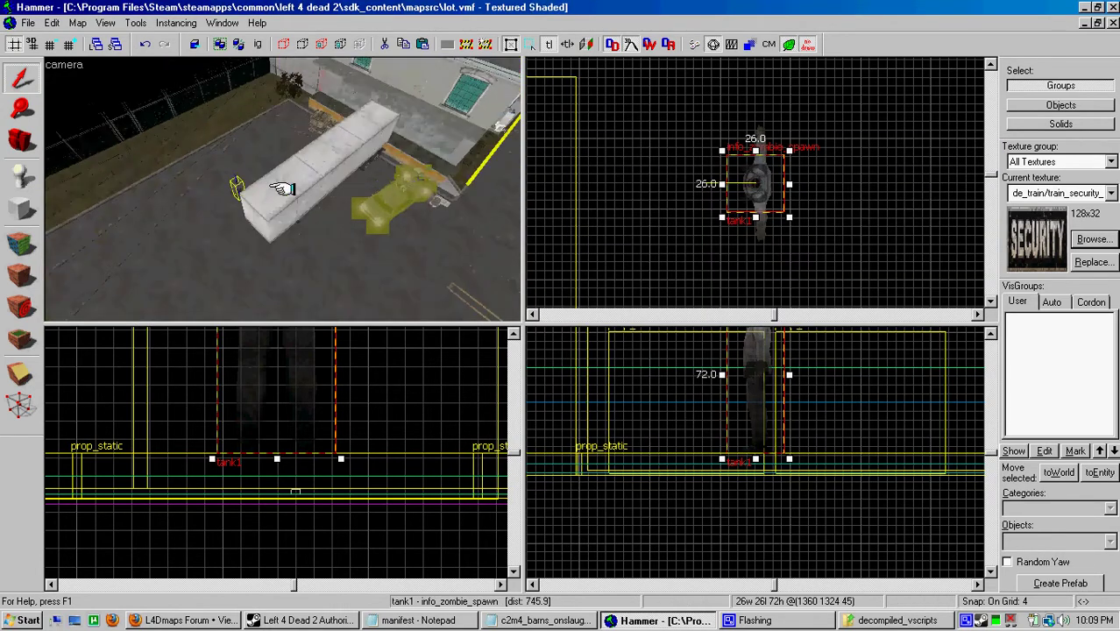
pyautogui.press('w')
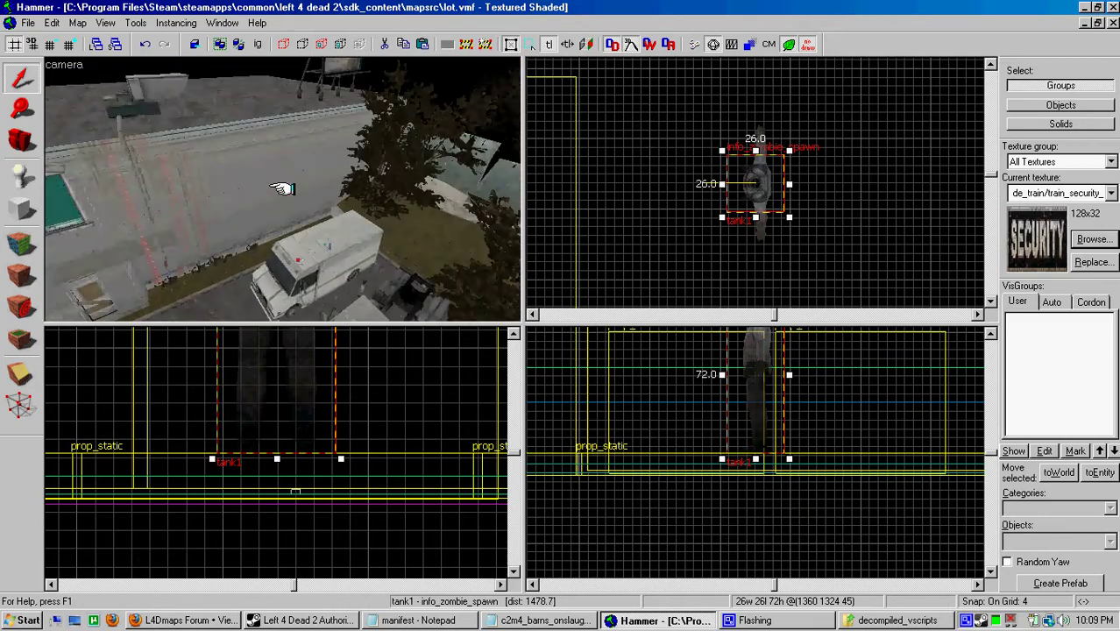
pyautogui.press('z')
pyautogui.scroll(-8, 786, 107)
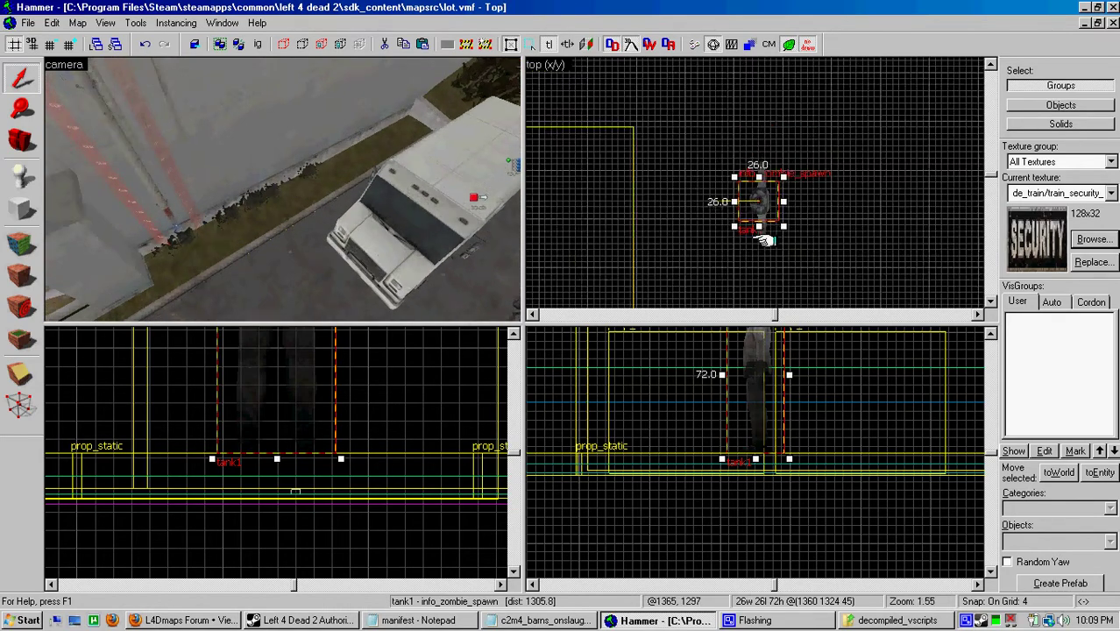
pyautogui.scroll(-4, 787, 107)
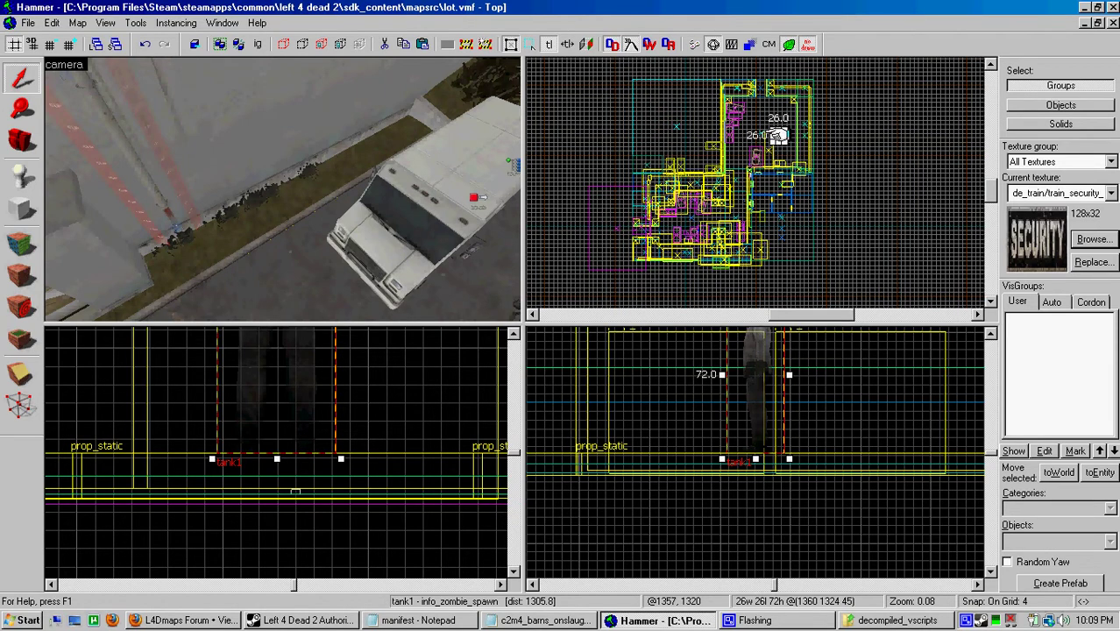
pyautogui.scroll(2, 776, 133)
pyautogui.moveTo(777, 133); pyautogui.dragTo(734, 278)
pyautogui.press('w')
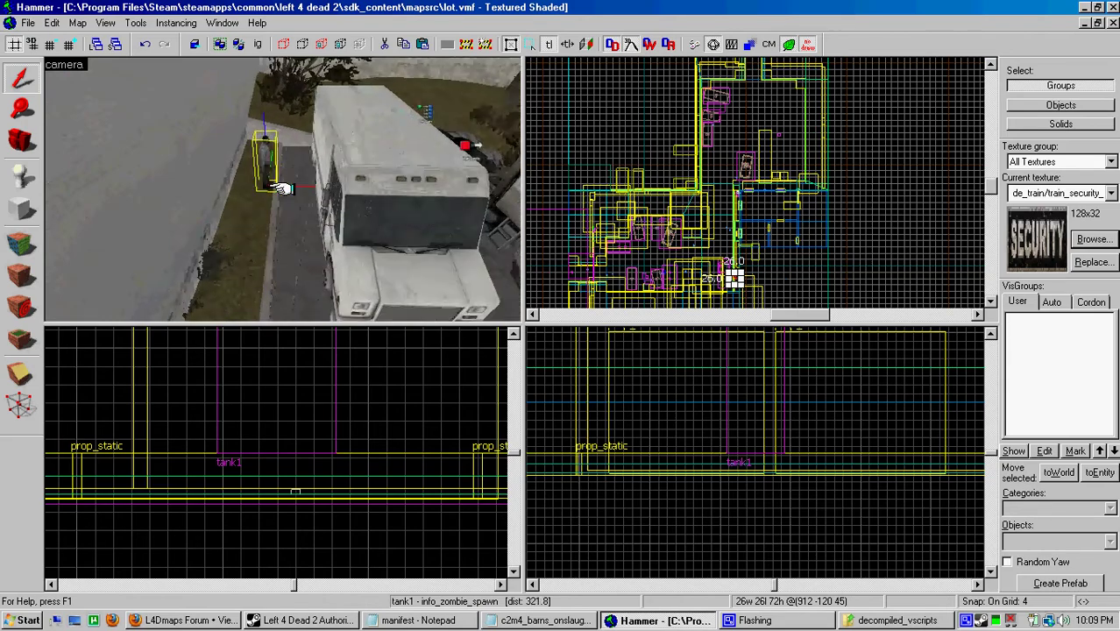
pyautogui.press('w')
# Step: Rotate the copied spawn beside the van to a yaw of about 118.5 degrees and raise it slightly
pyautogui.scroll(-1, 732, 273)
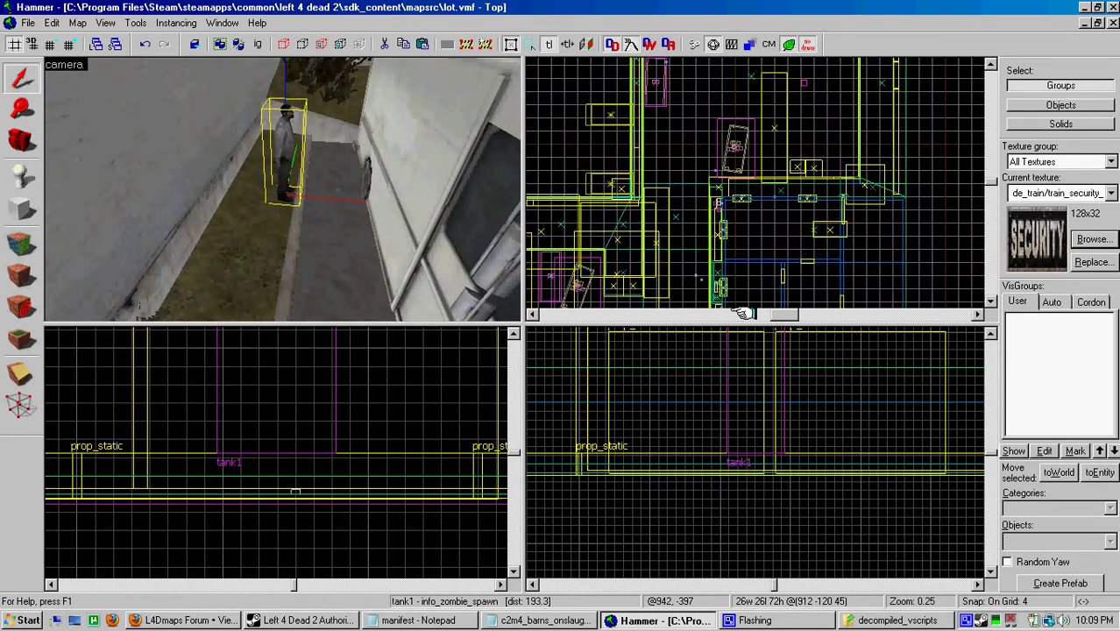
pyautogui.scroll(-2, 725, 246)
pyautogui.scroll(12, 725, 263)
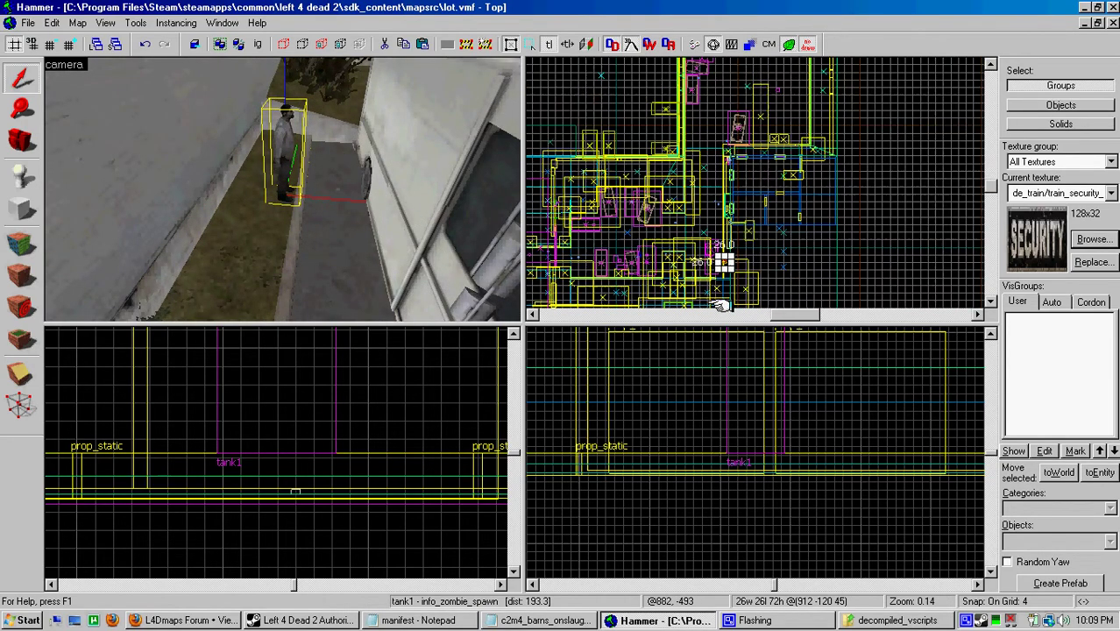
pyautogui.click(735, 160)
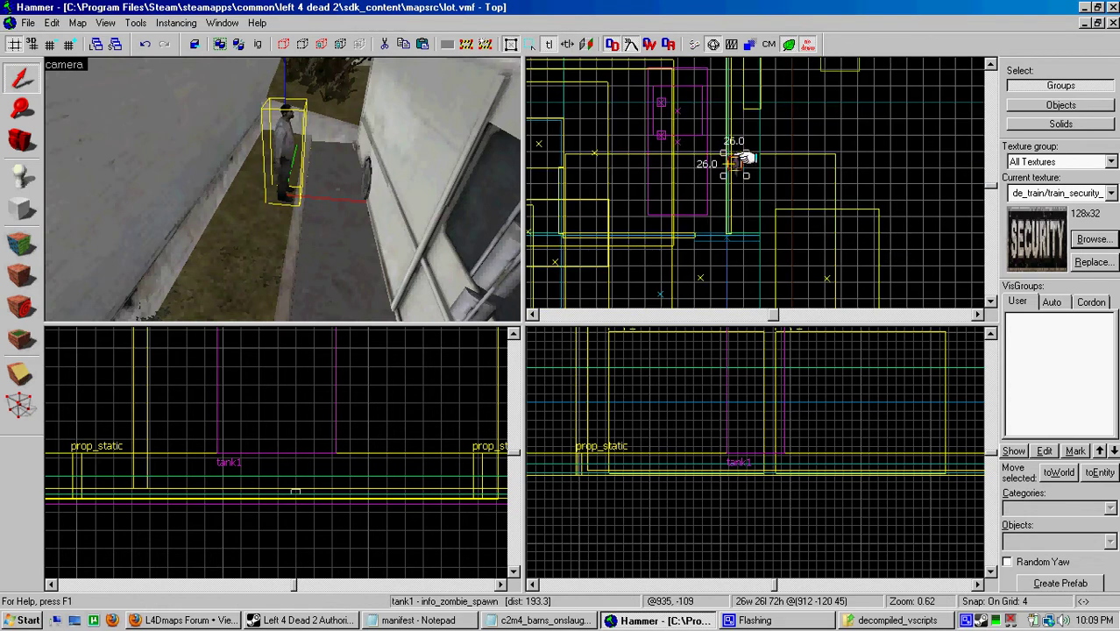
pyautogui.moveTo(743, 156)
pyautogui.mouseDown()
pyautogui.moveTo(749, 165)
pyautogui.moveTo(734, 164)
pyautogui.mouseUp()
pyautogui.hotkey('ctrl', 'shift', 'e')
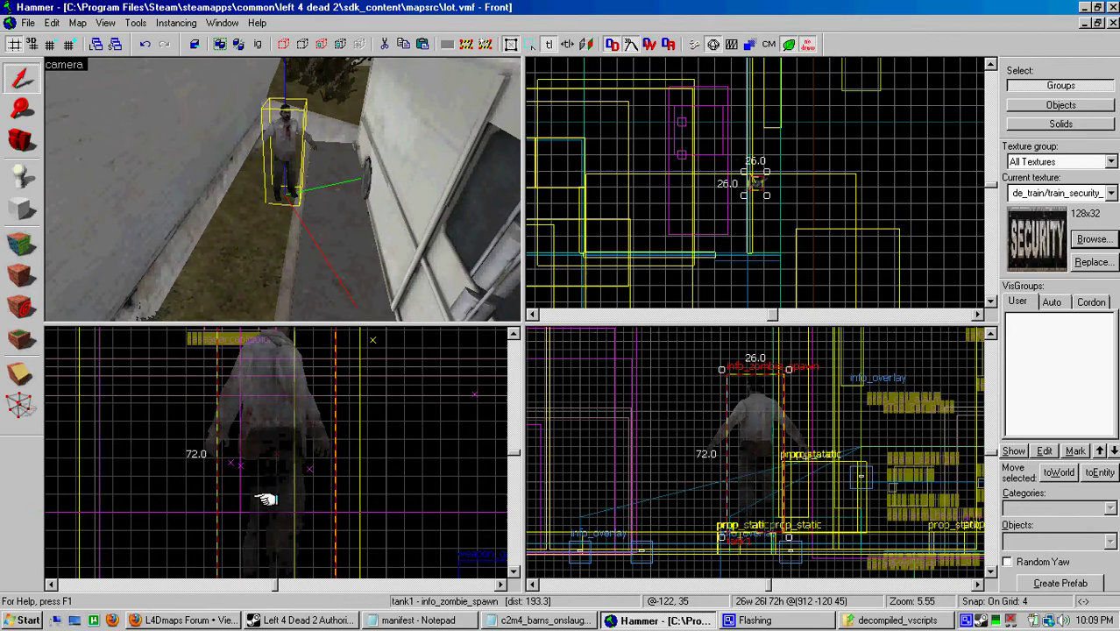
pyautogui.moveTo(272, 467); pyautogui.dragTo(279, 430)
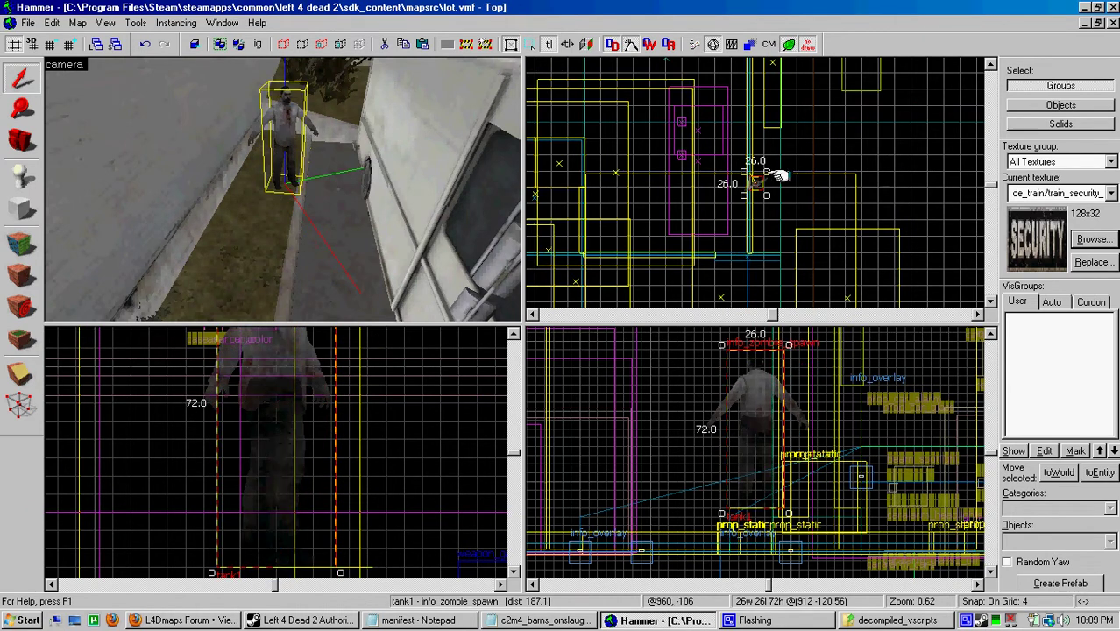
# Step: Rename the copied zombie spawn beside the van as tank2
pyautogui.rightClick(749, 180)
pyautogui.click(799, 479)
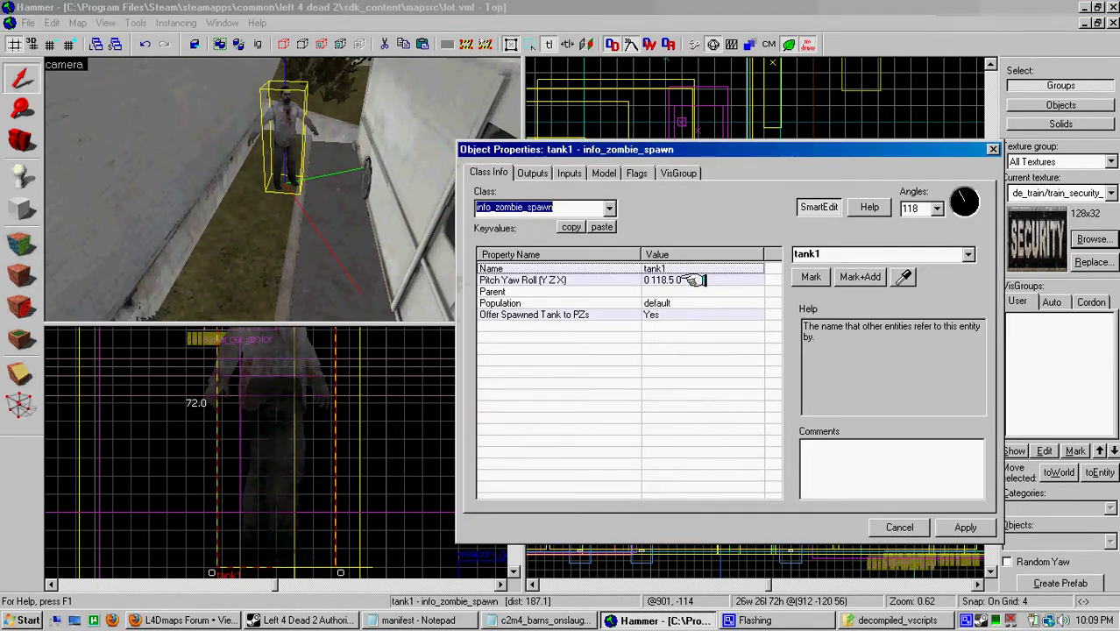
pyautogui.click(841, 255)
pyautogui.press('BackSpace')
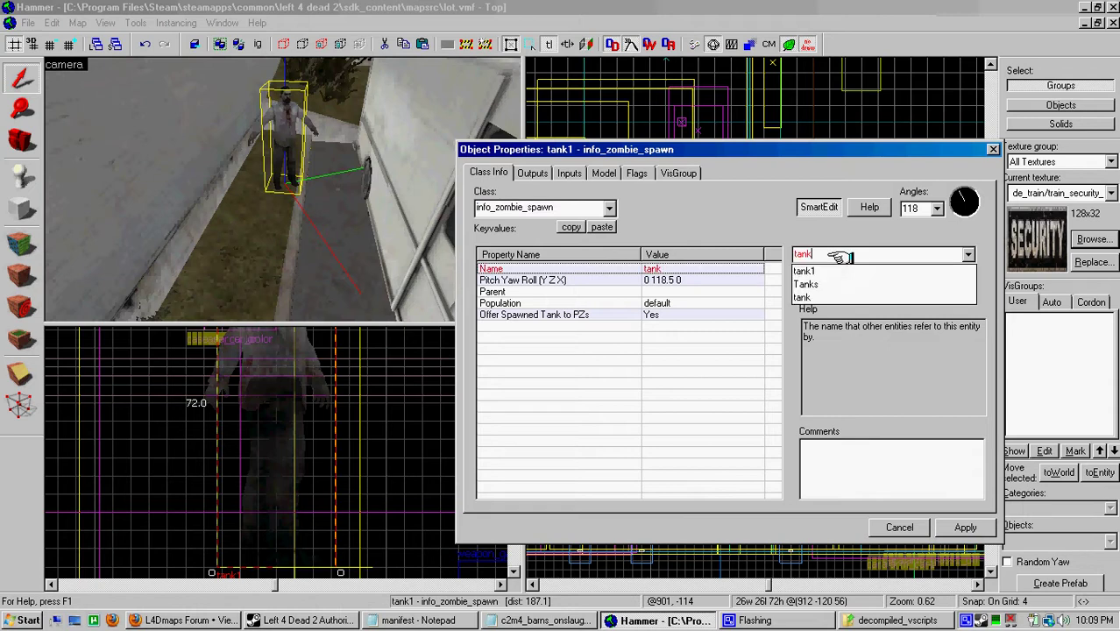
pyautogui.press('Return')
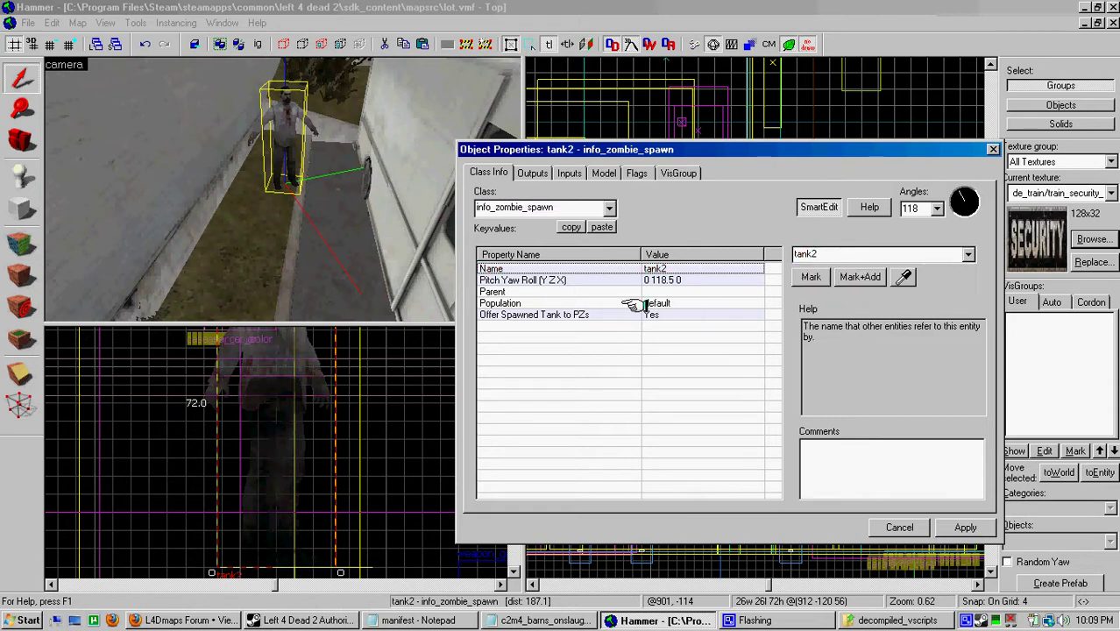
pyautogui.click(636, 172)
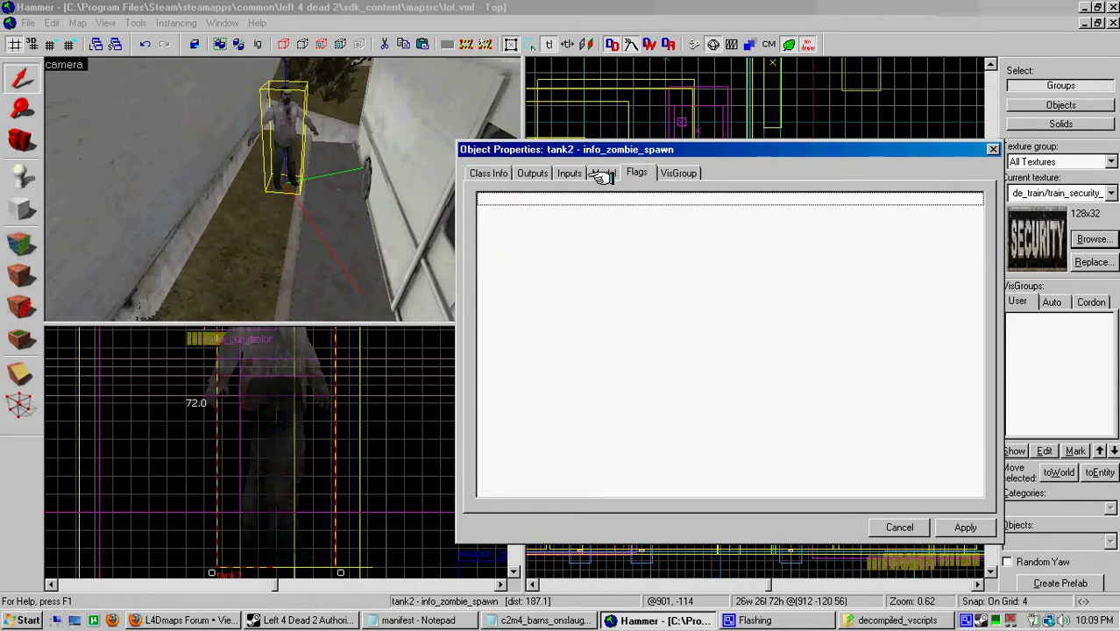
pyautogui.click(603, 173)
pyautogui.click(569, 173)
pyautogui.click(532, 173)
pyautogui.click(497, 172)
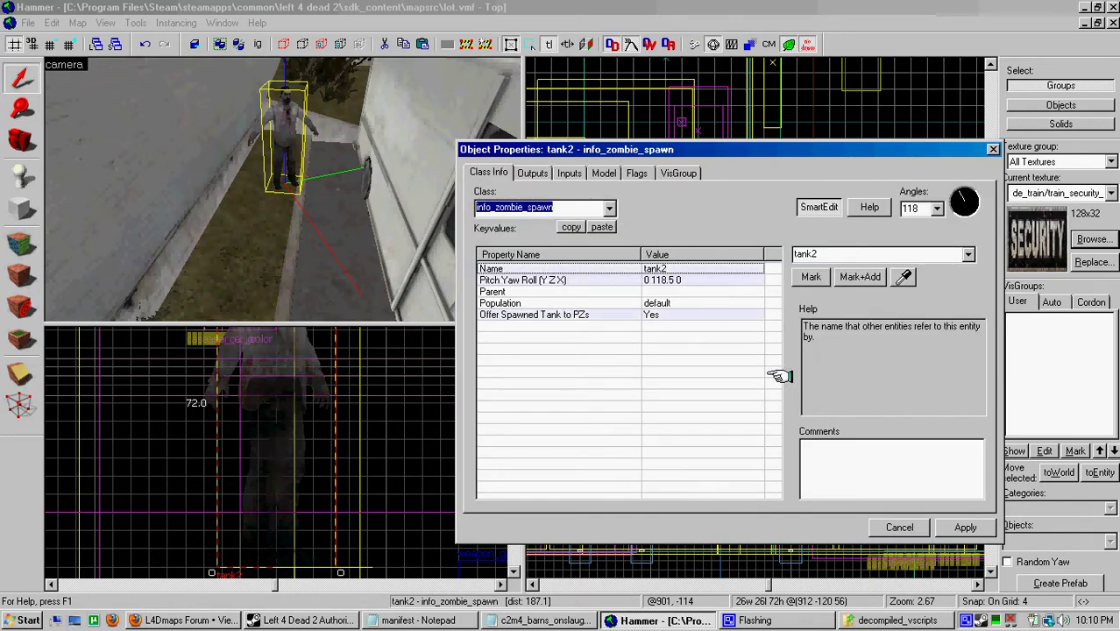
# Step: Set tank2's Population property to tank, apply it and close the properties
pyautogui.click(729, 302)
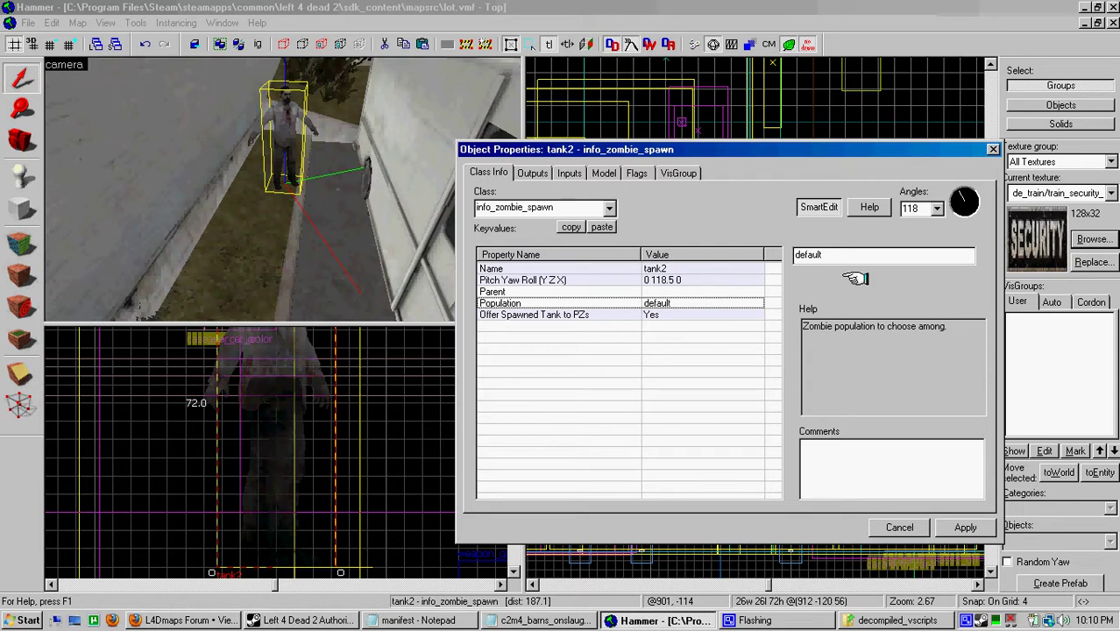
pyautogui.doubleClick(855, 256)
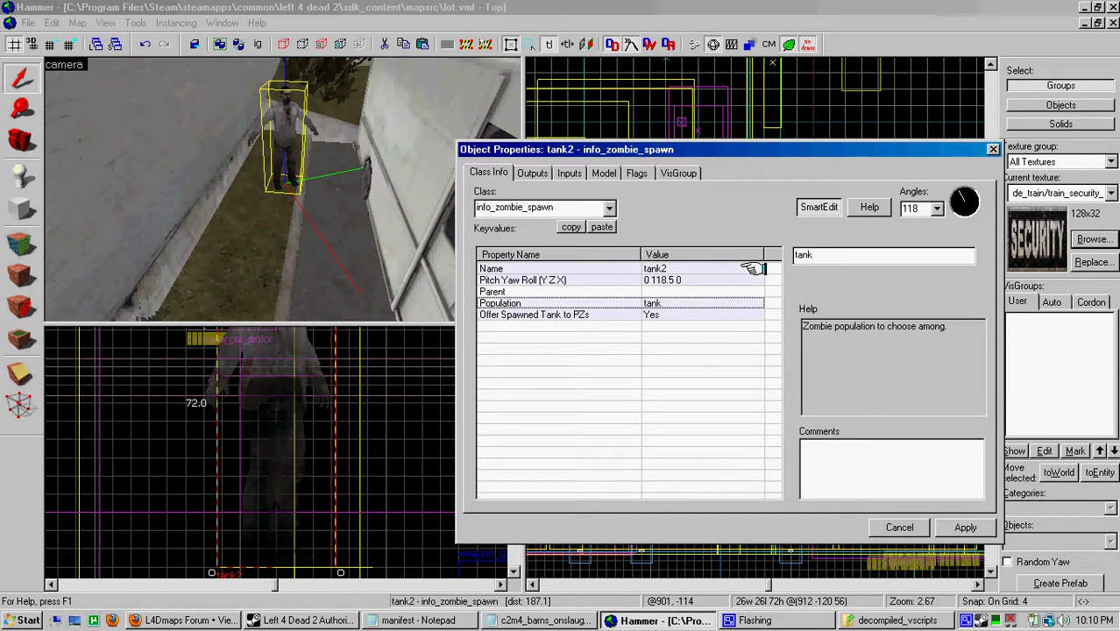
pyautogui.click(965, 526)
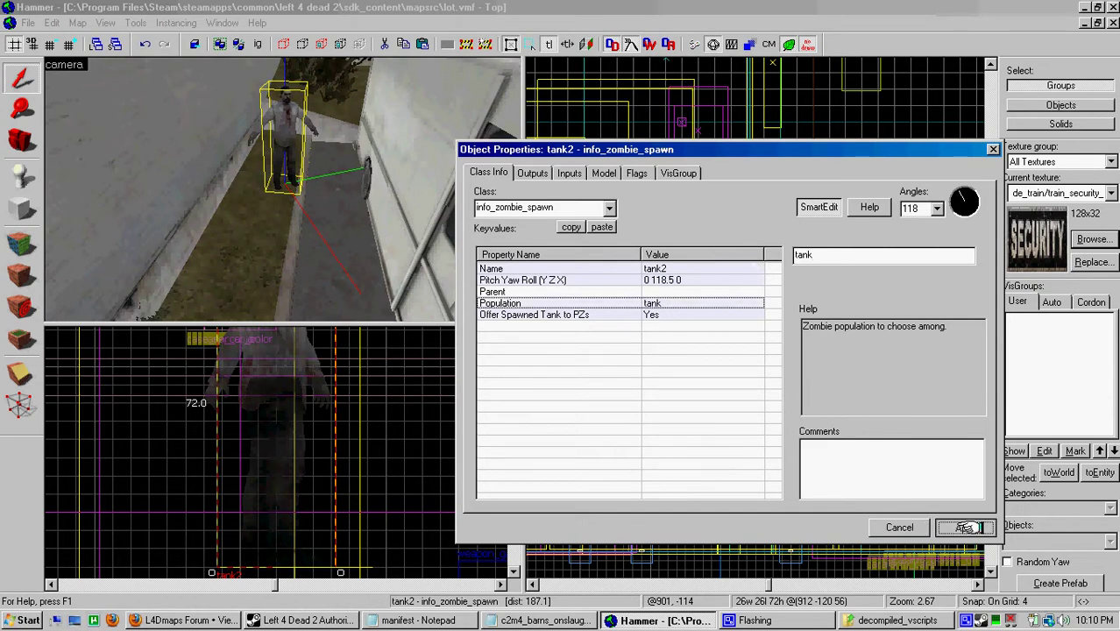
pyautogui.click(993, 150)
# Step: Select the original tank1 spawn on the open pavement and set its Population to tank, applying the change
pyautogui.press('z')
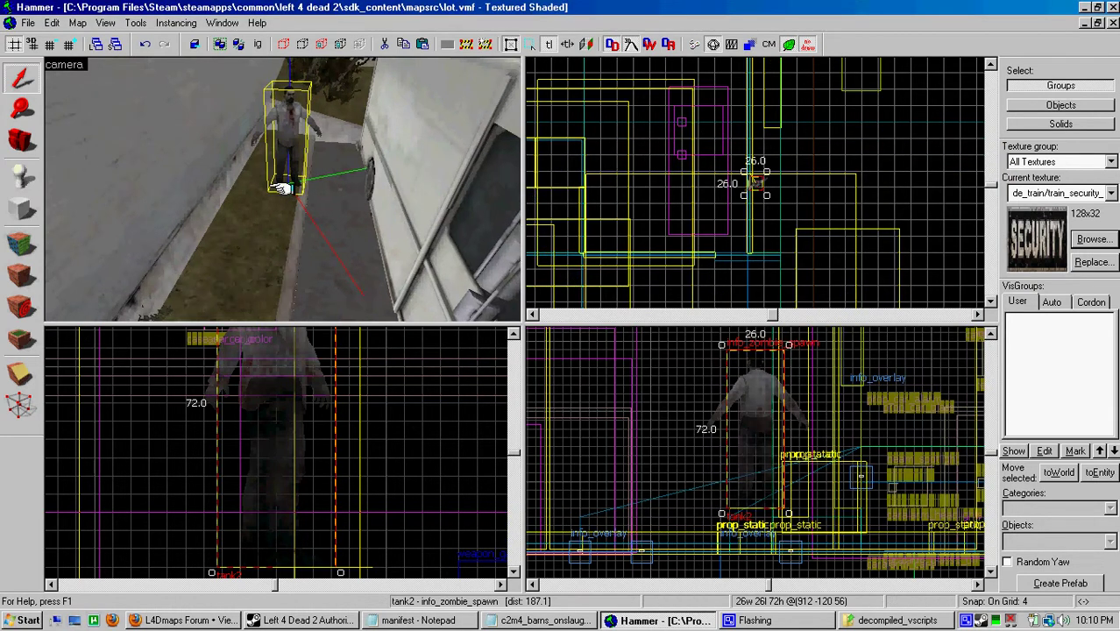
pyautogui.press('w')
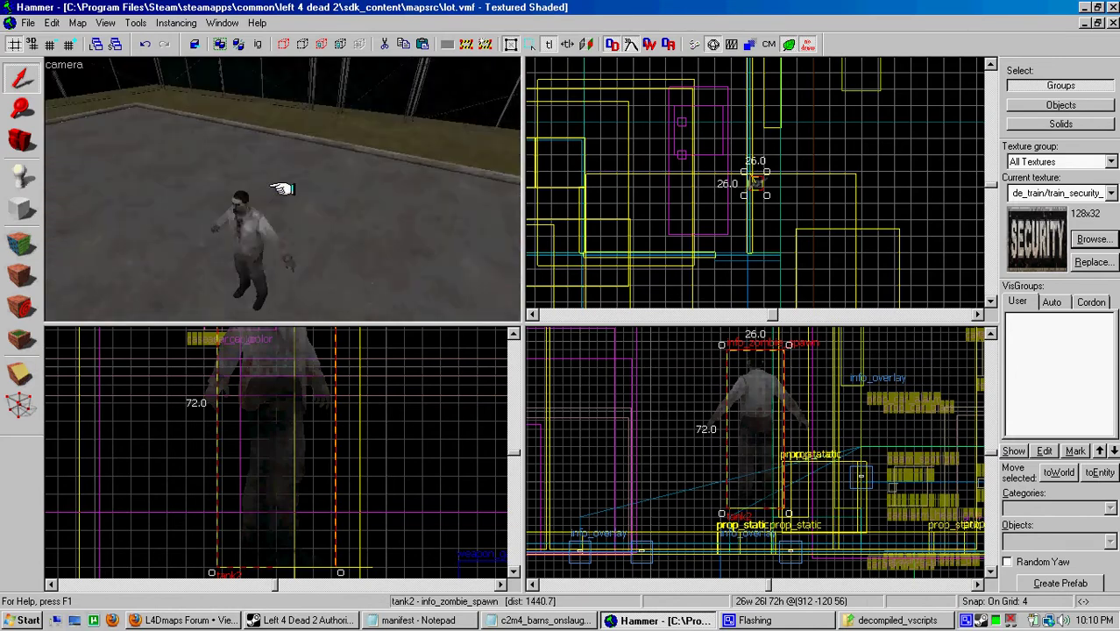
pyautogui.press('z')
pyautogui.click(252, 174)
pyautogui.hotkey('ctrl', 'e')
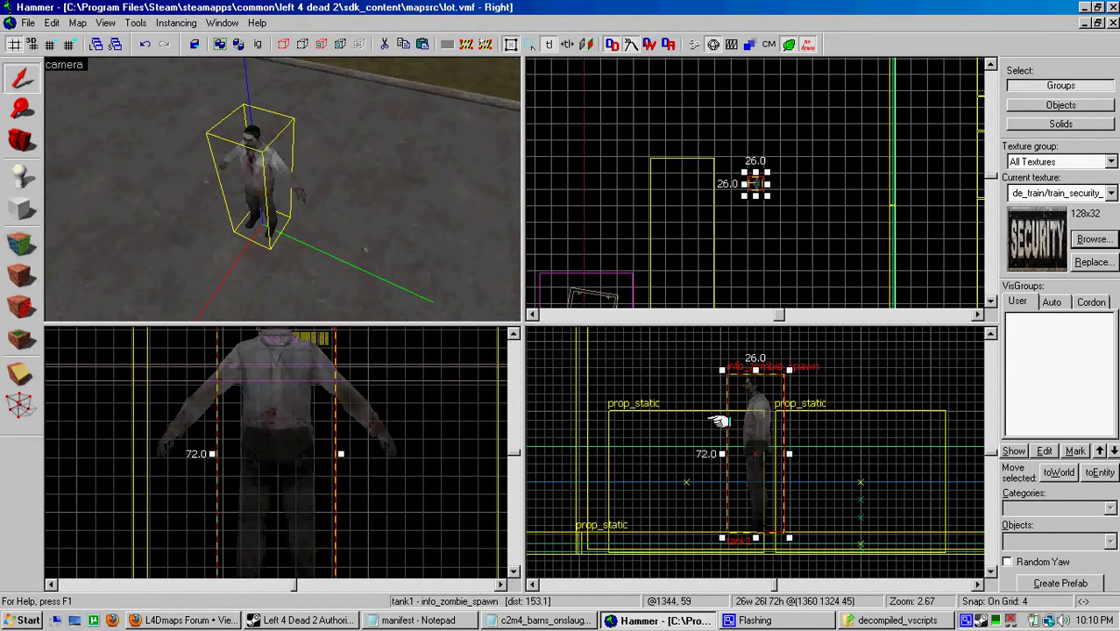
pyautogui.rightClick(708, 412)
pyautogui.rightClick(739, 410)
pyautogui.click(774, 403)
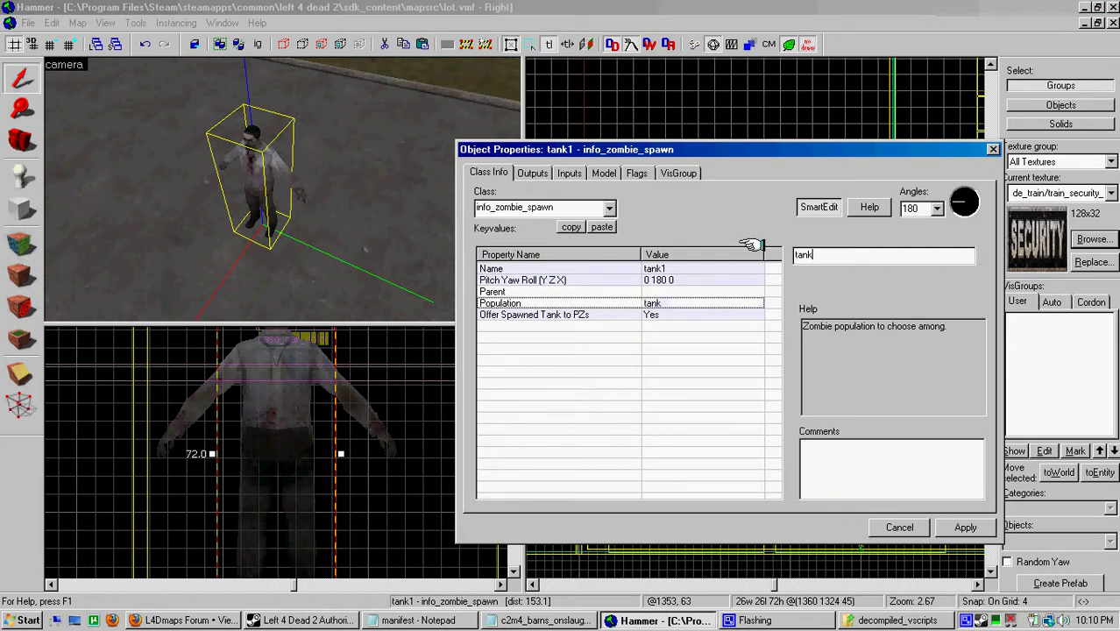
pyautogui.click(965, 526)
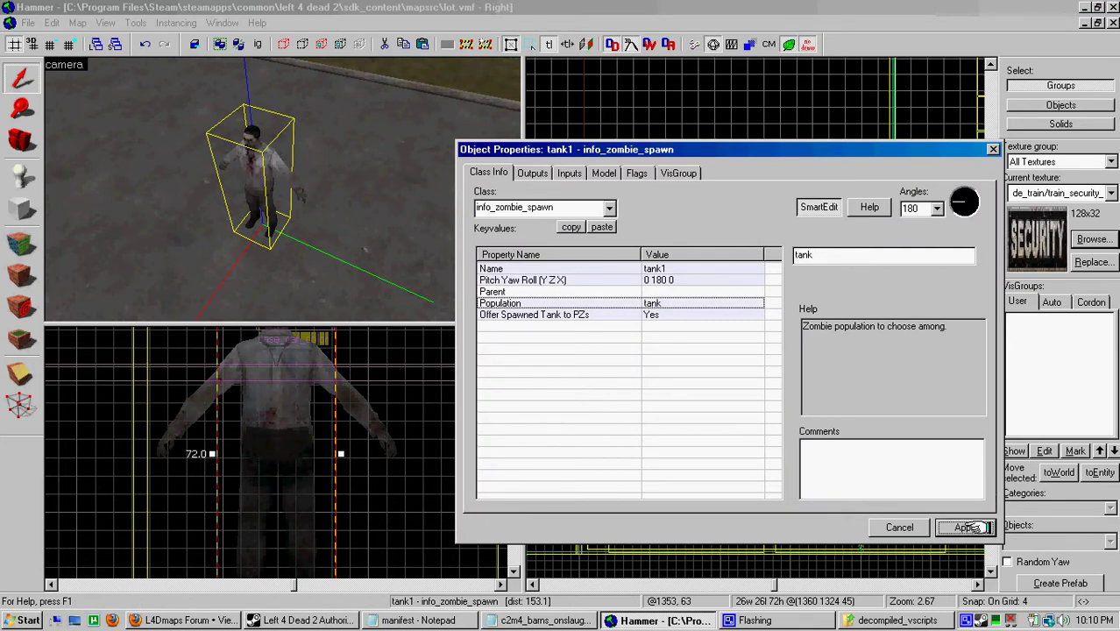
pyautogui.click(1003, 163)
pyautogui.click(993, 151)
# Step: Place another copy of tank1 on the pavement near the front end of the second white trailer, by the no-parking markings
pyautogui.press('z')
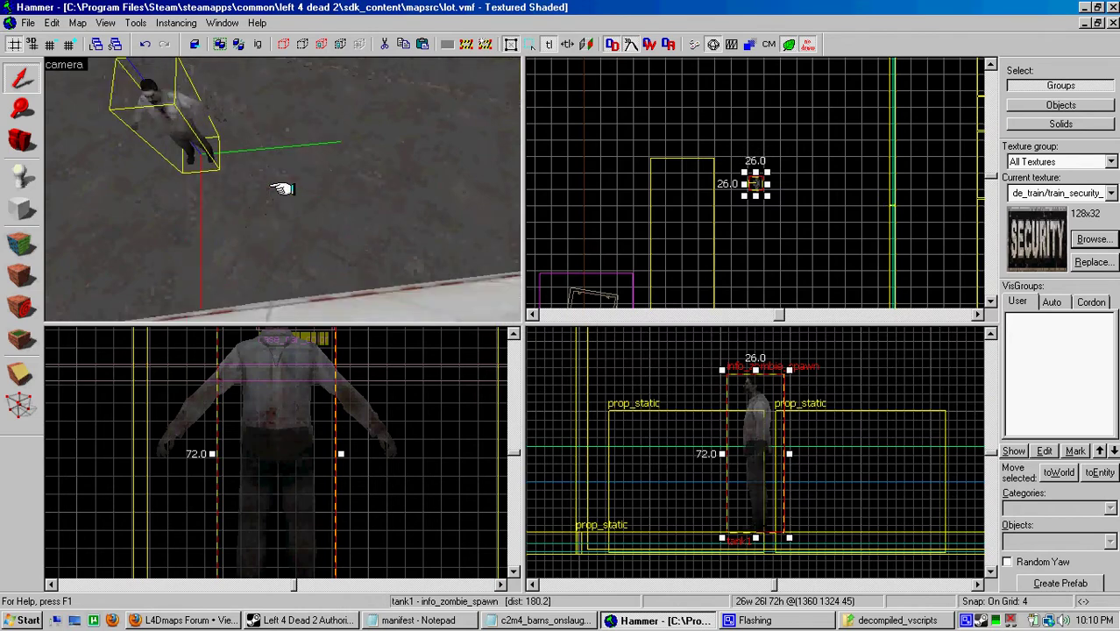
pyautogui.press('s')
pyautogui.press('w')
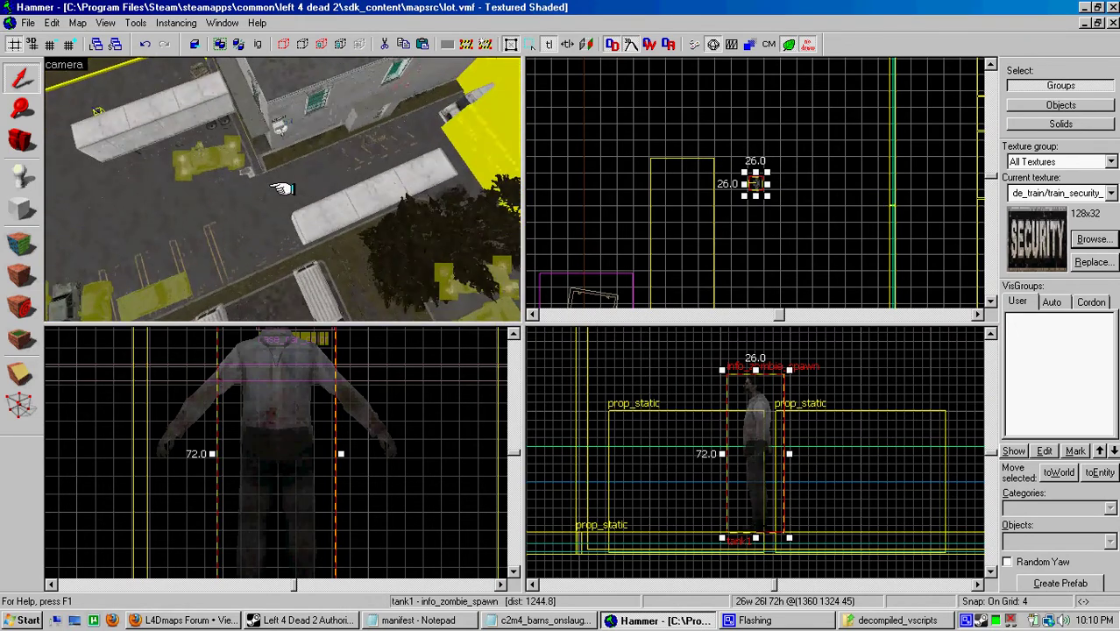
pyautogui.scroll(-2, 282, 189)
pyautogui.scroll(-4, 754, 207)
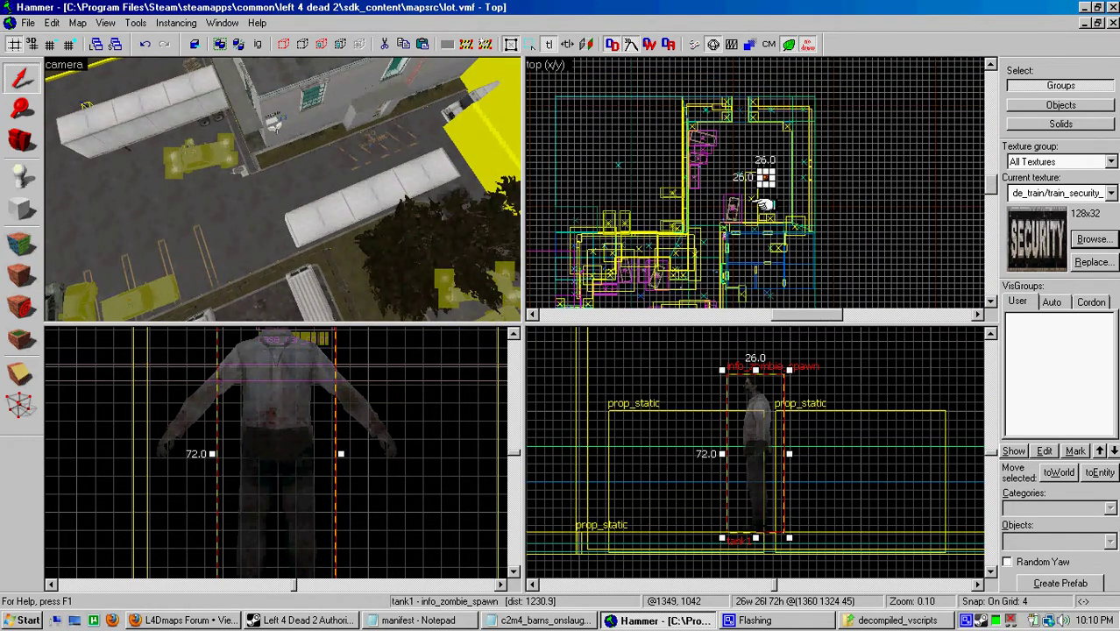
pyautogui.scroll(-1, 764, 205)
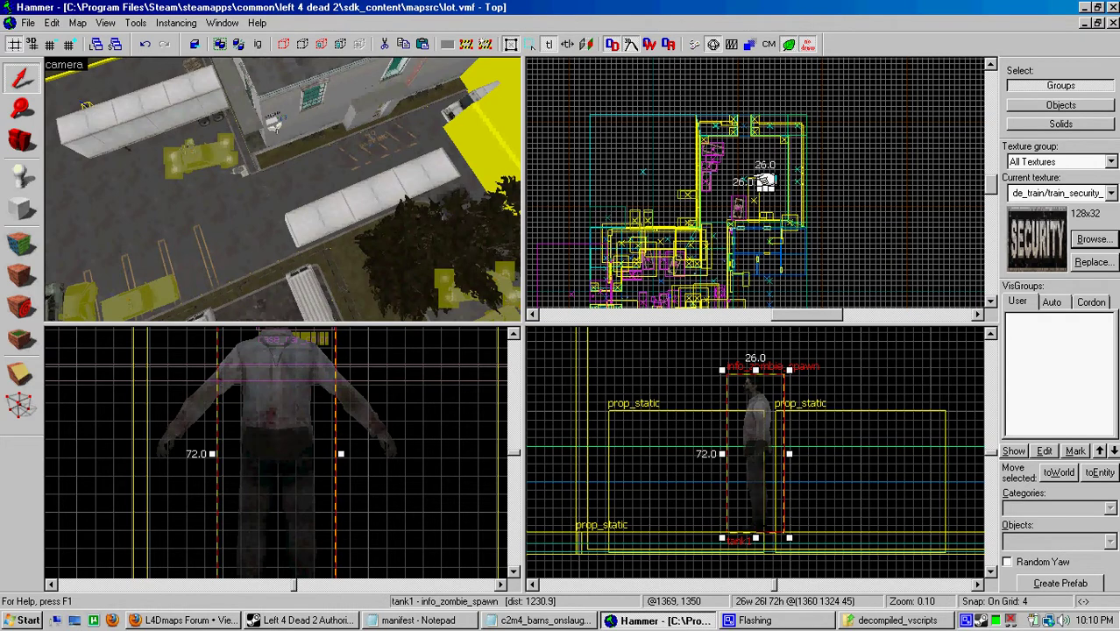
pyautogui.scroll(4, 764, 181)
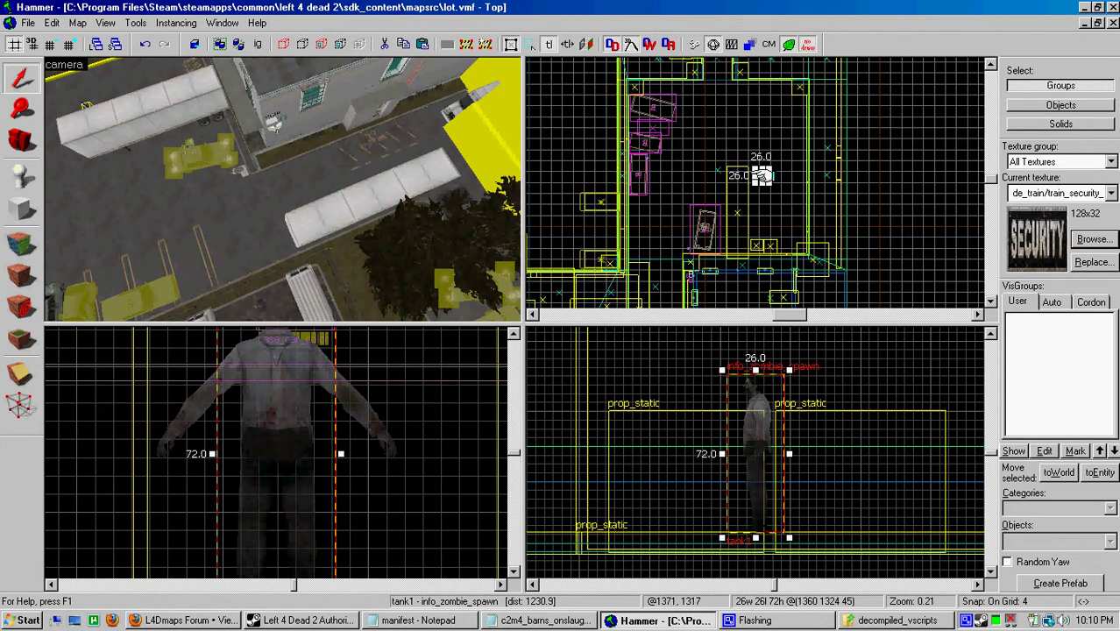
pyautogui.moveTo(761, 175); pyautogui.dragTo(661, 280)
pyautogui.press('z')
pyautogui.press('w')
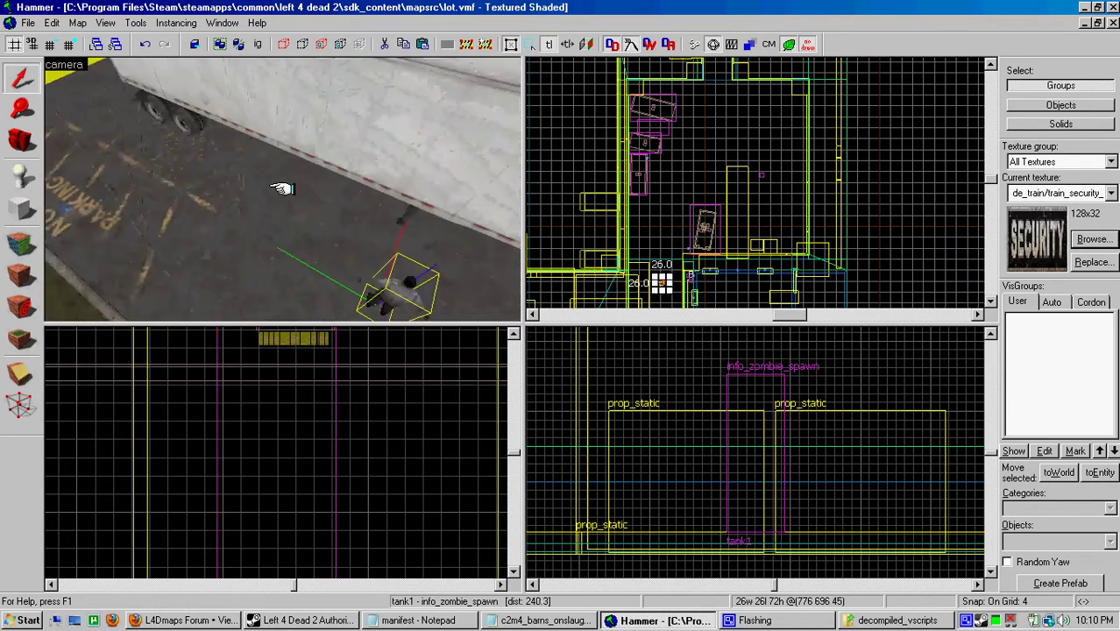
pyautogui.scroll(-3, 282, 189)
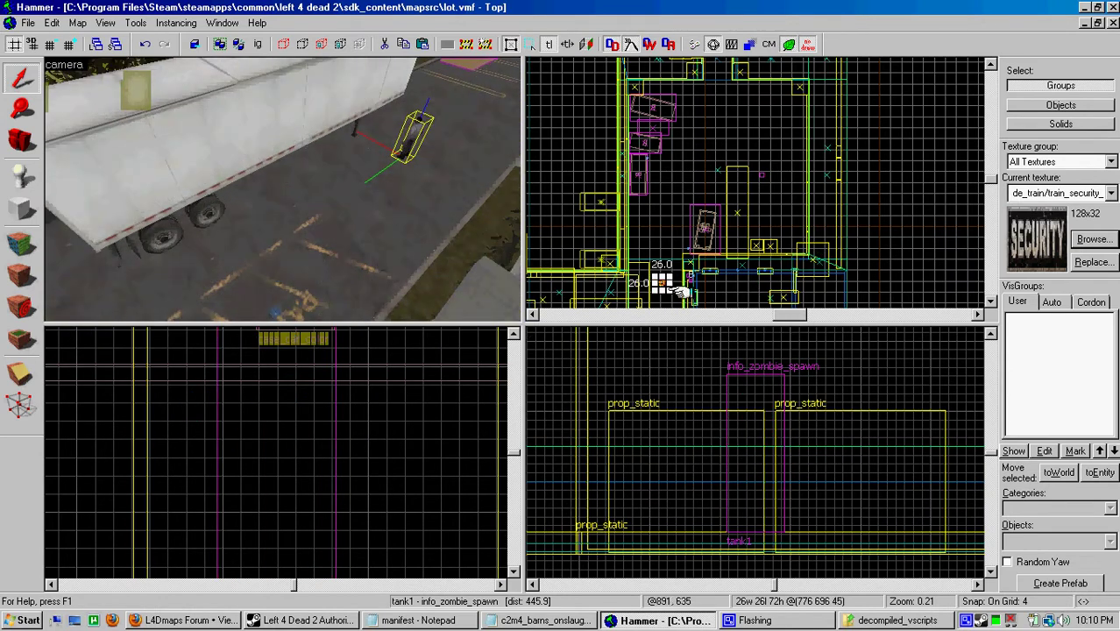
# Step: Move the copied tank spawn along the pavement to beside the white trailer's rear wheels
pyautogui.scroll(4, 663, 155)
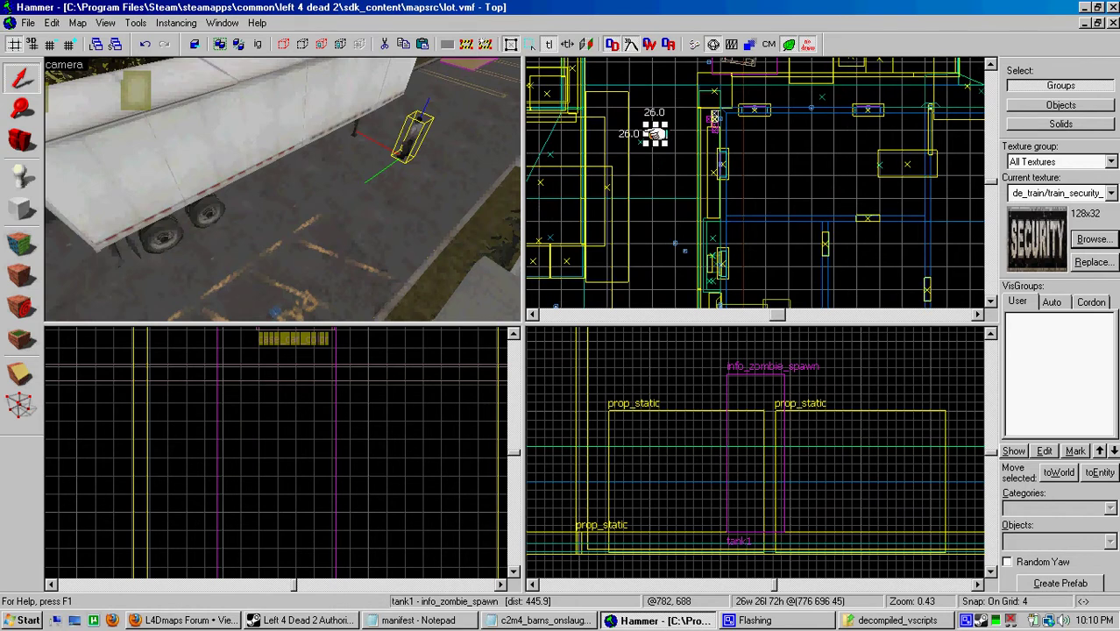
pyautogui.moveTo(653, 162); pyautogui.dragTo(652, 255)
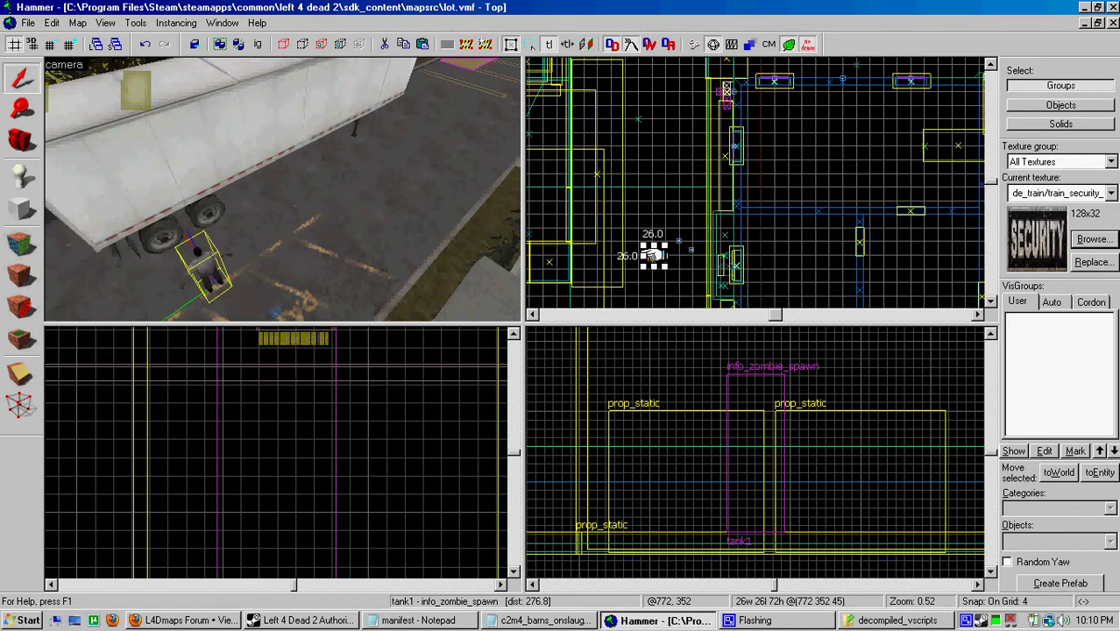
pyautogui.scroll(8, 653, 255)
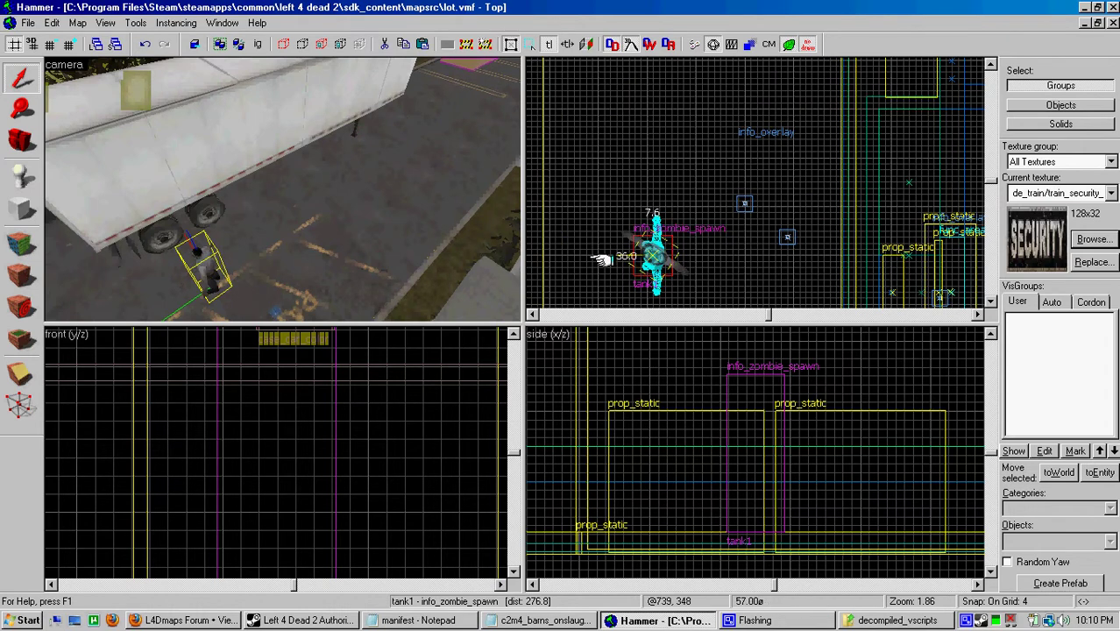
# Step: Rename the moved zombie spawn as tank3, apply the change and close its properties
pyautogui.rightClick(645, 253)
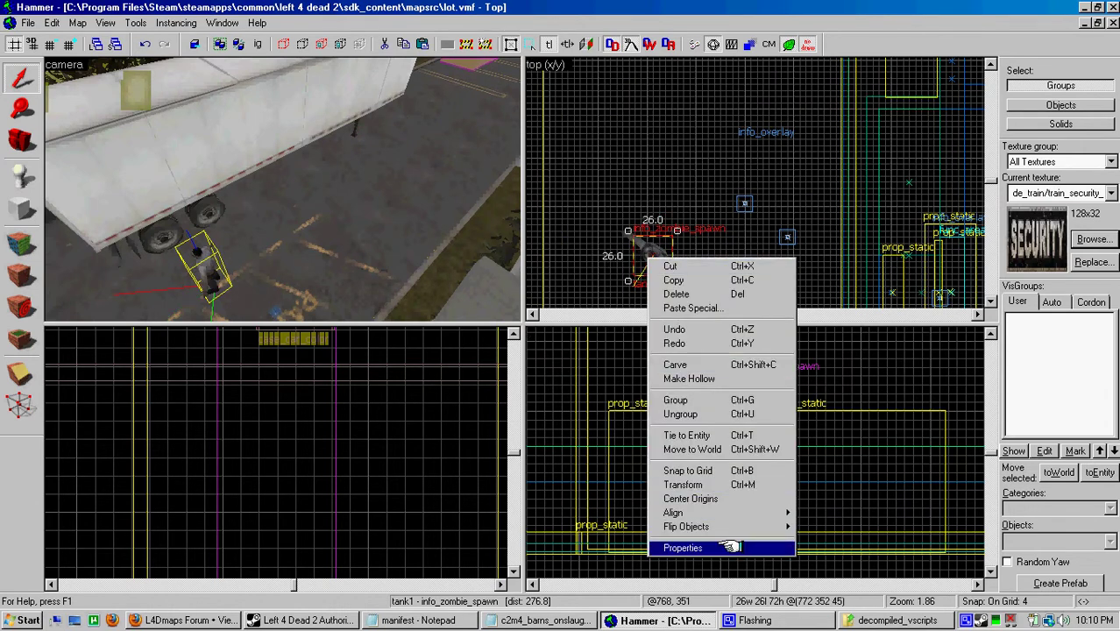
pyautogui.click(683, 547)
pyautogui.click(657, 268)
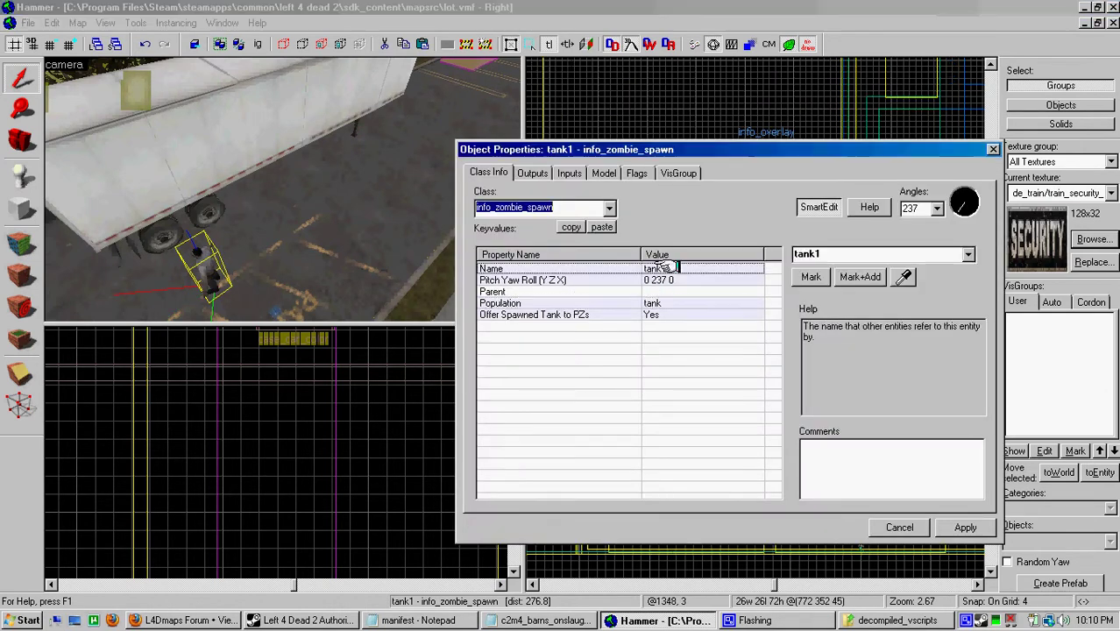
pyautogui.click(839, 257)
pyautogui.press('BackSpace')
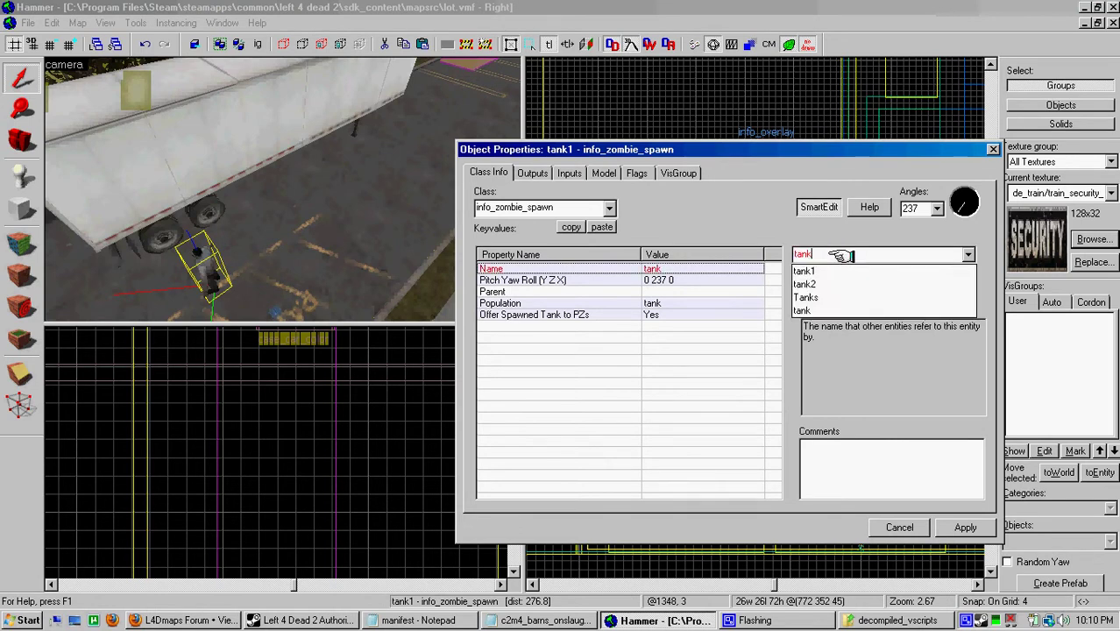
pyautogui.write('3')
pyautogui.click(963, 525)
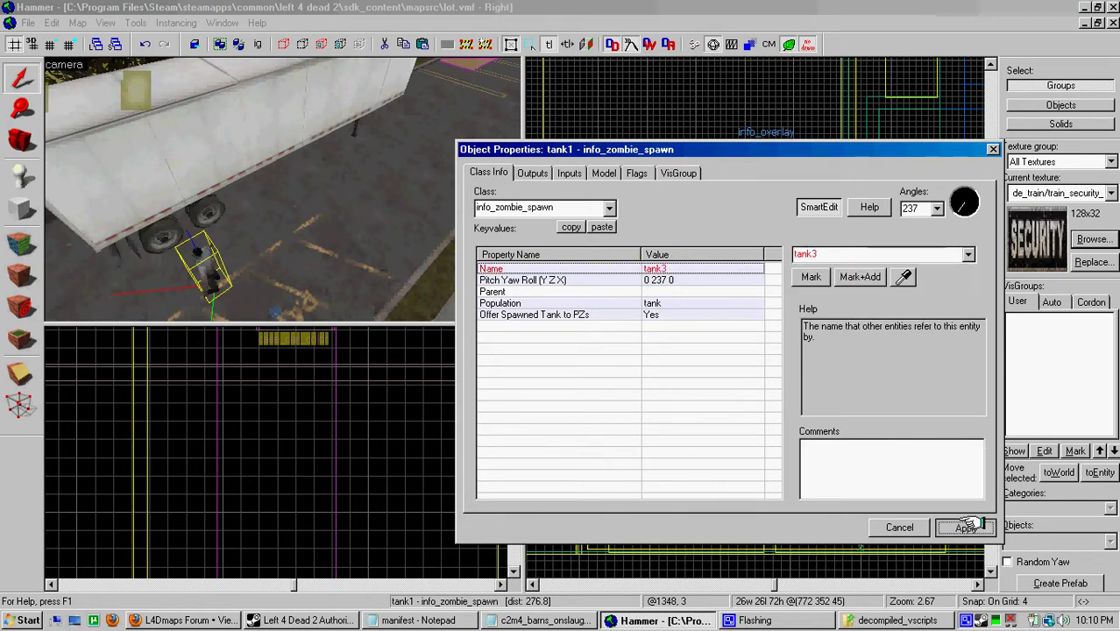
pyautogui.click(963, 526)
pyautogui.click(992, 150)
# Step: Select the Tanks logic_case on the wall beside the SECURITY sign and open its properties
pyautogui.press('z')
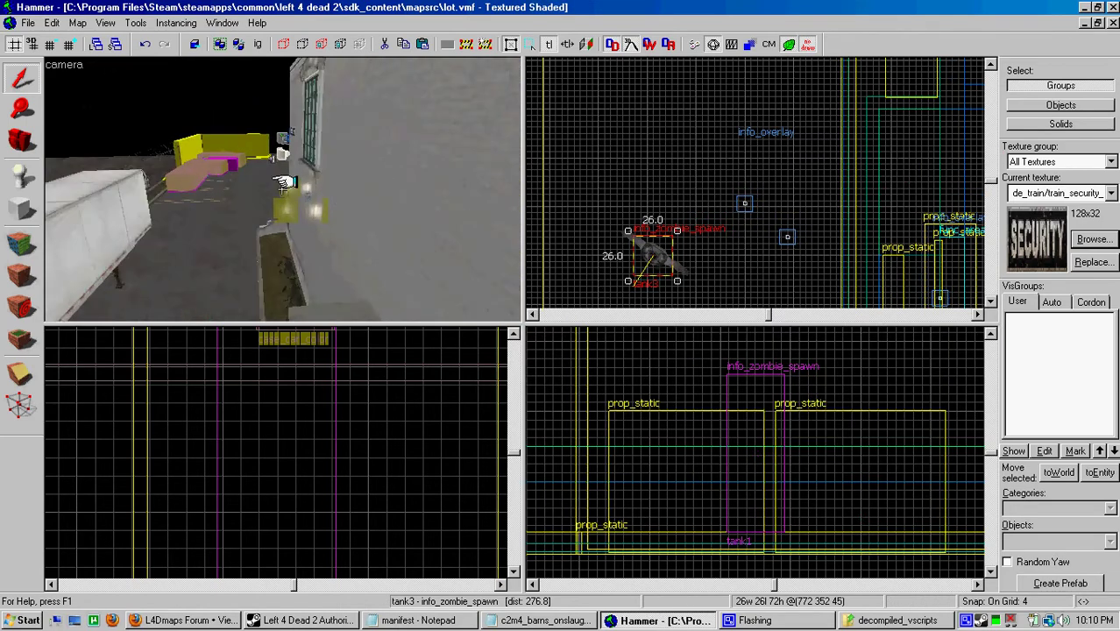
pyautogui.press('w')
pyautogui.press('w')
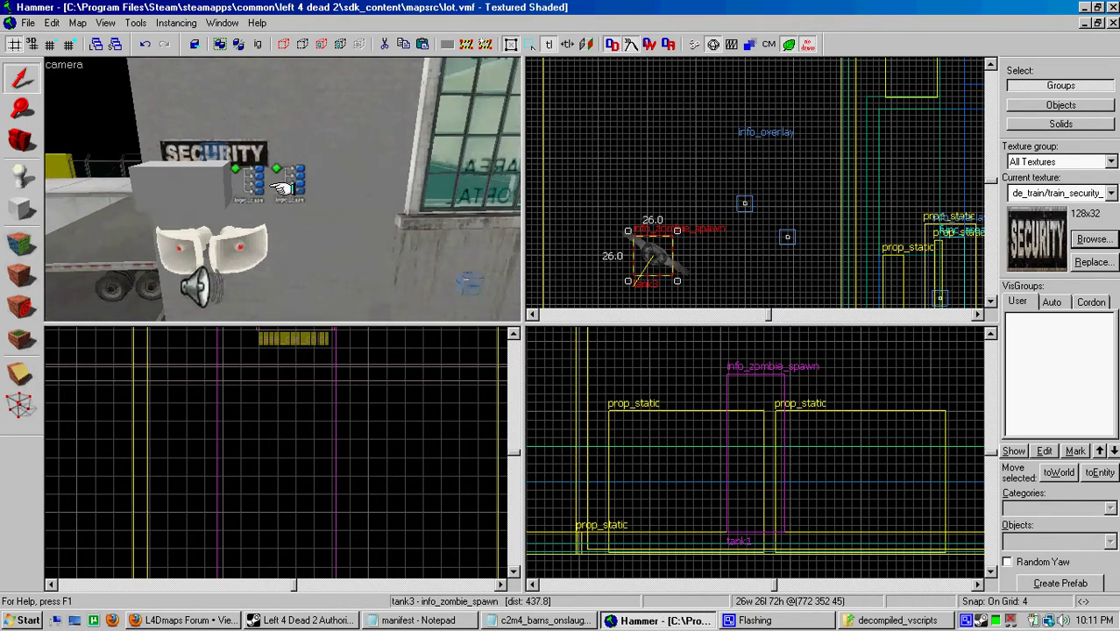
pyautogui.press('z')
pyautogui.click(283, 184)
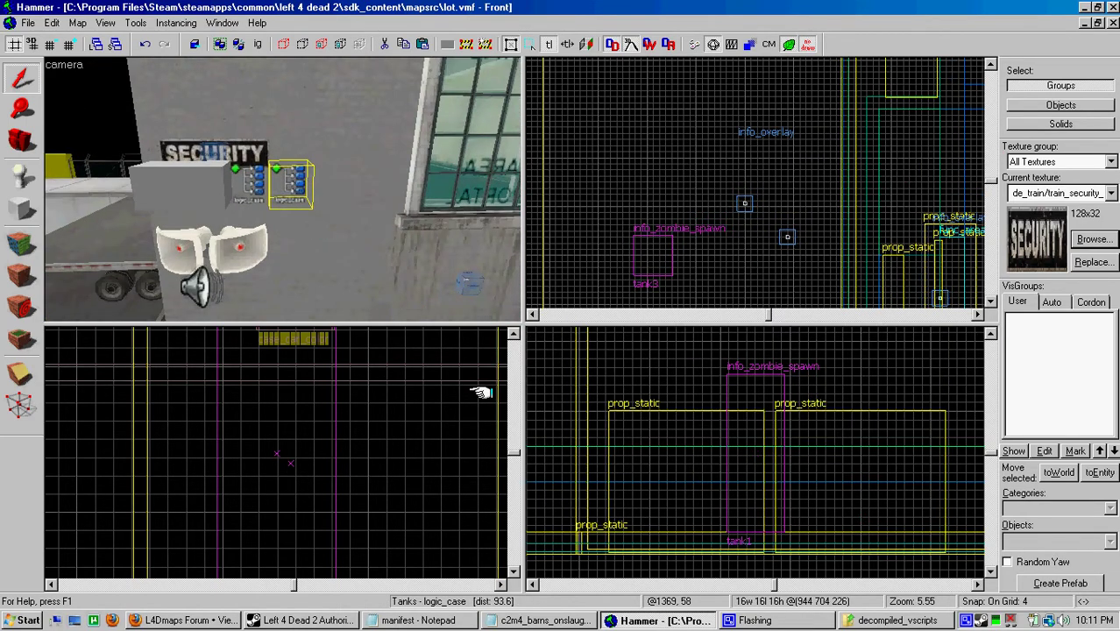
pyautogui.hotkey('ctrl', 'e')
pyautogui.doubleClick(258, 435)
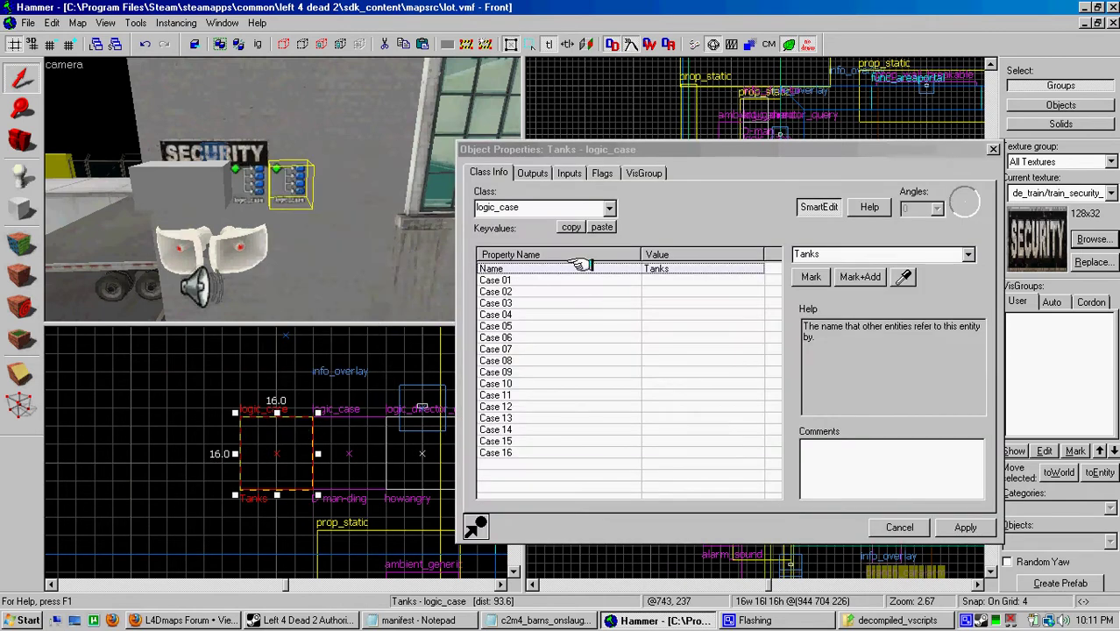
# Step: Add an OnCase01 output to the Tanks logic_case that targets tank1 with the SpawnZombie input
pyautogui.click(532, 172)
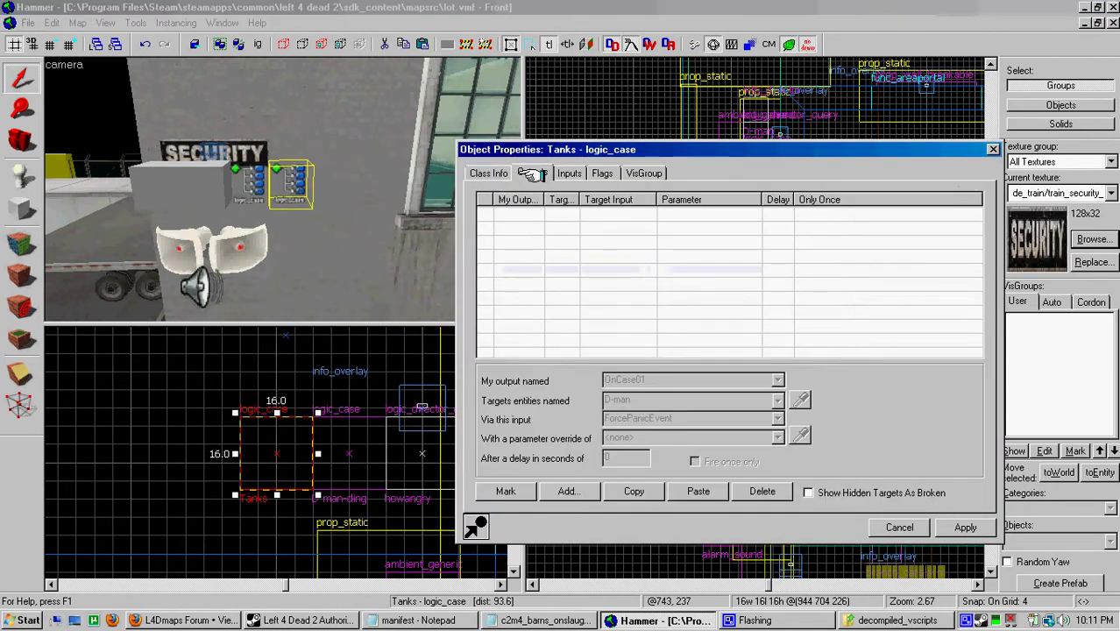
pyautogui.click(568, 491)
pyautogui.click(777, 380)
pyautogui.click(747, 393)
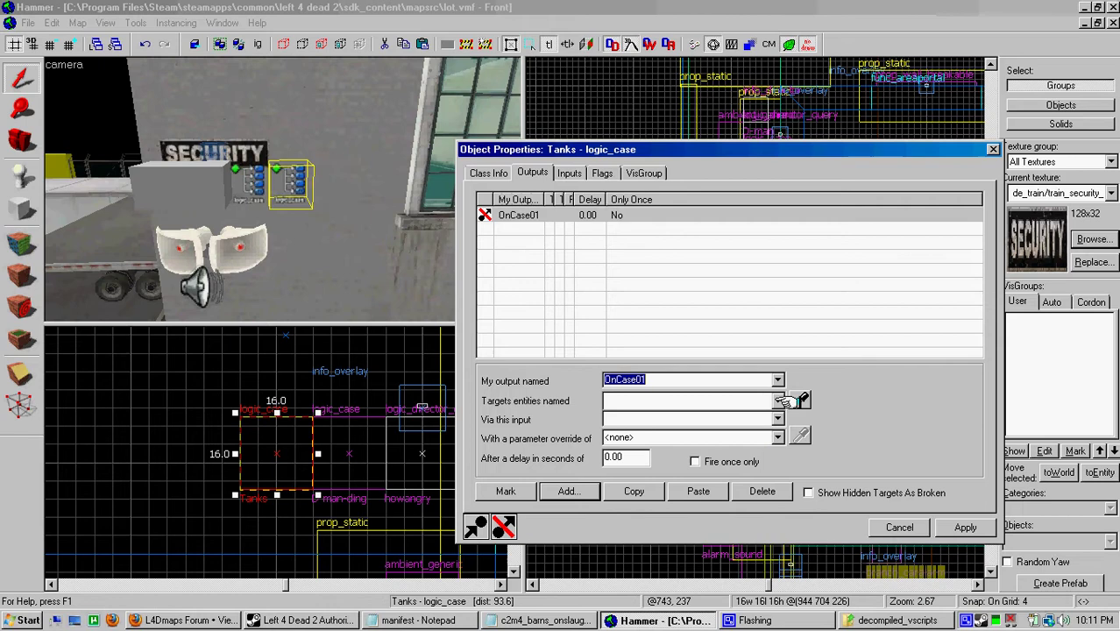
pyautogui.click(776, 399)
pyautogui.scroll(-5, 750, 393)
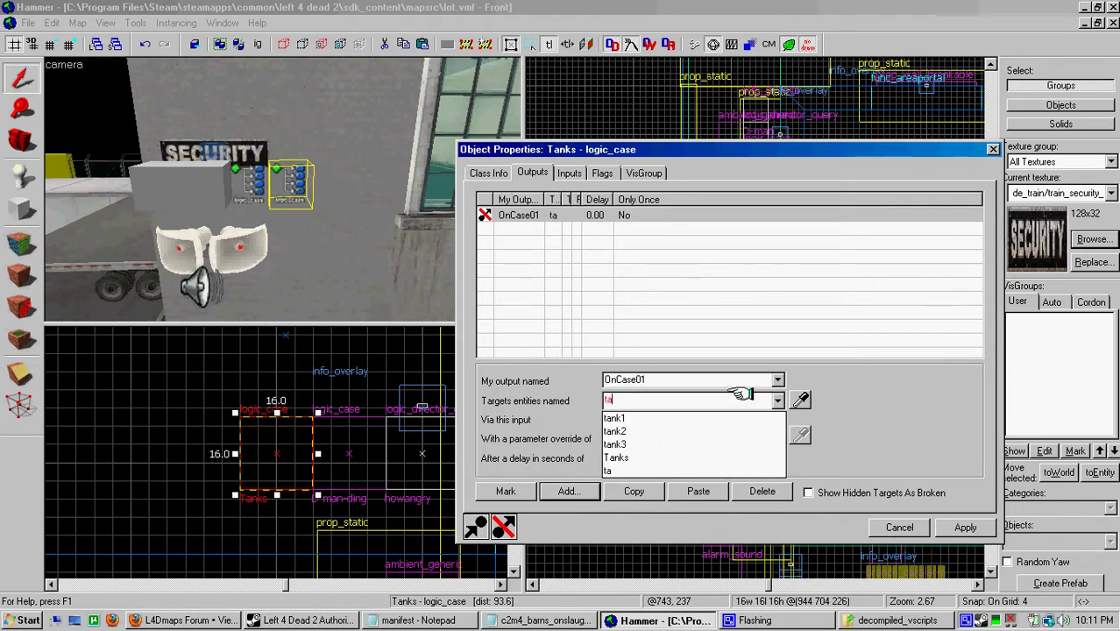
pyautogui.click(663, 420)
pyautogui.click(777, 418)
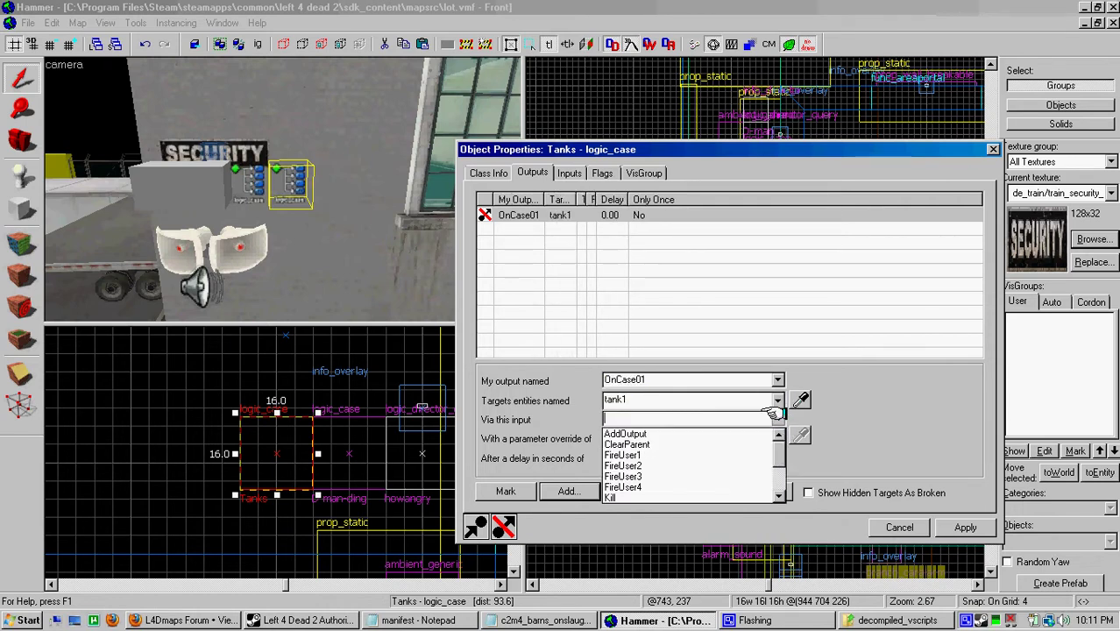
pyautogui.moveTo(779, 436); pyautogui.dragTo(777, 485)
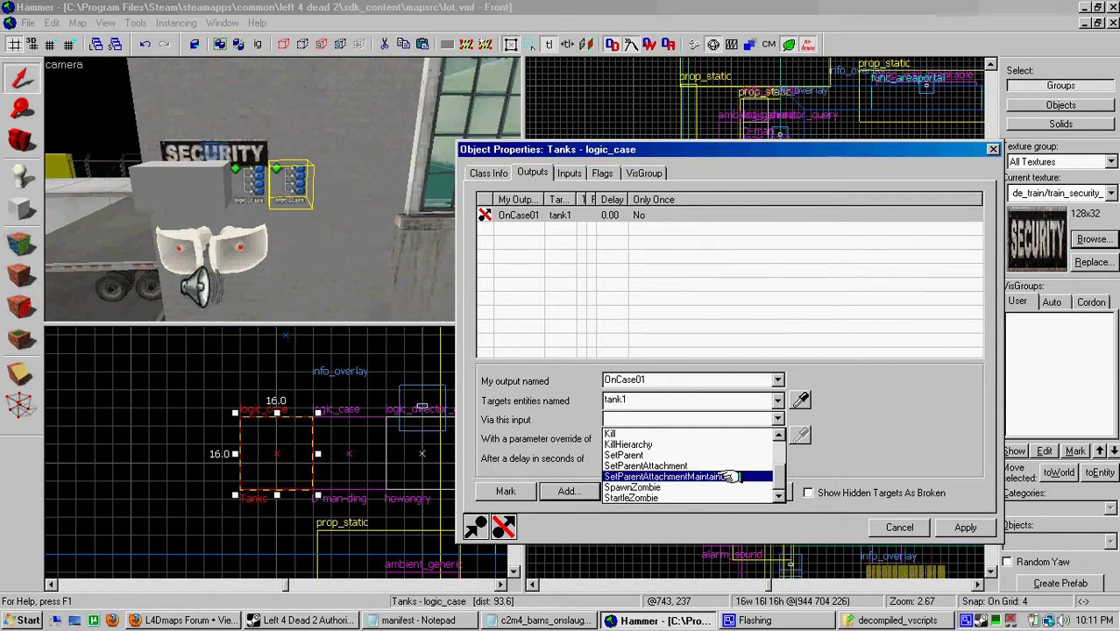
pyautogui.click(720, 484)
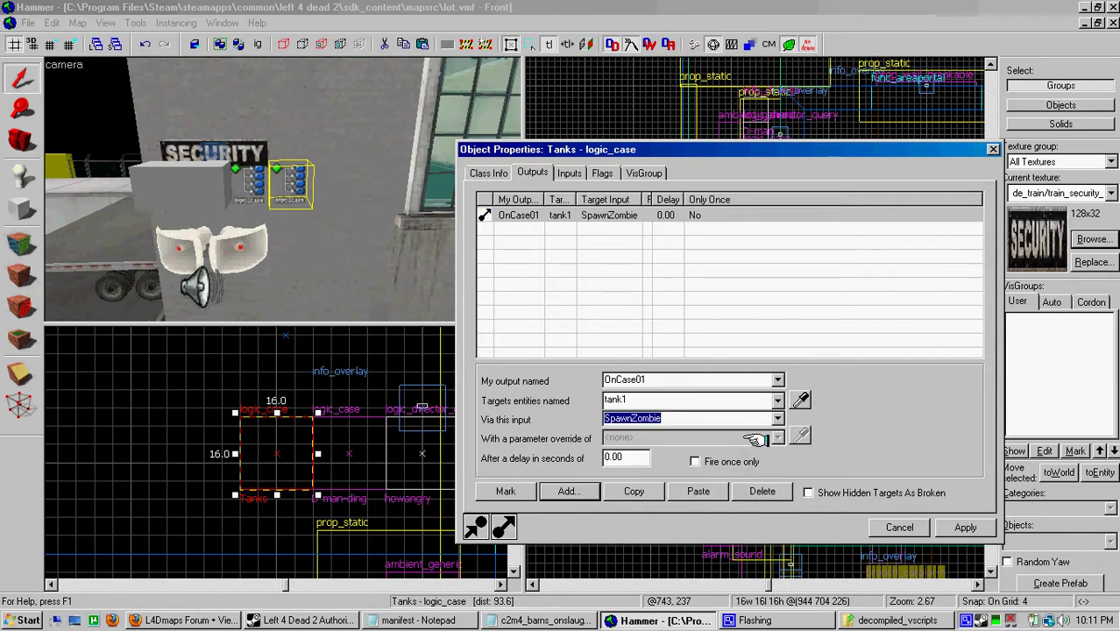
pyautogui.click(776, 419)
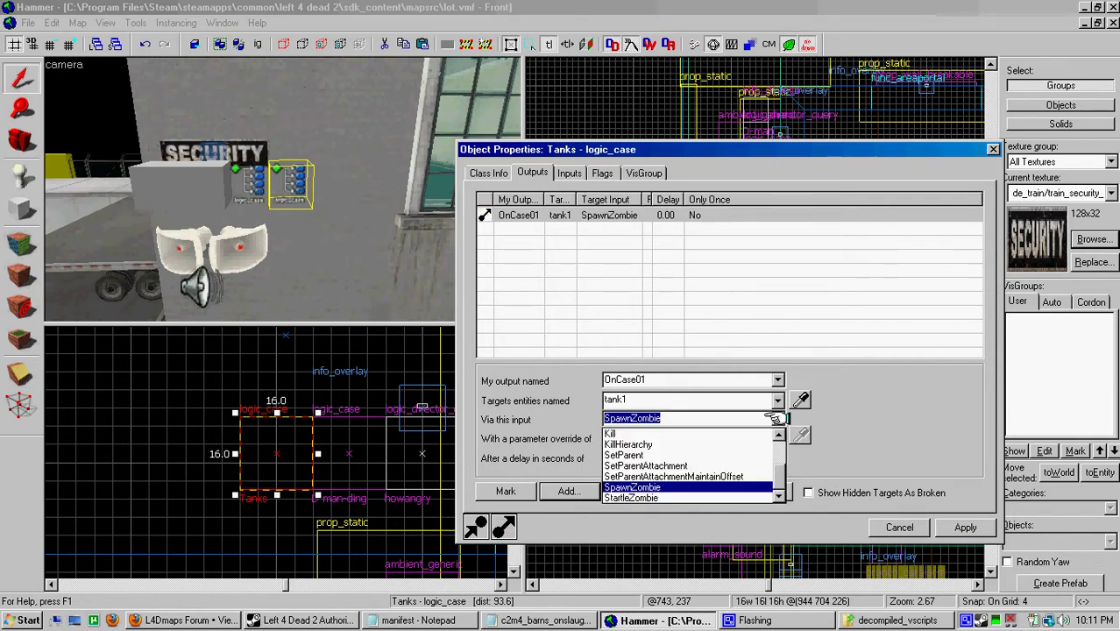
pyautogui.click(776, 419)
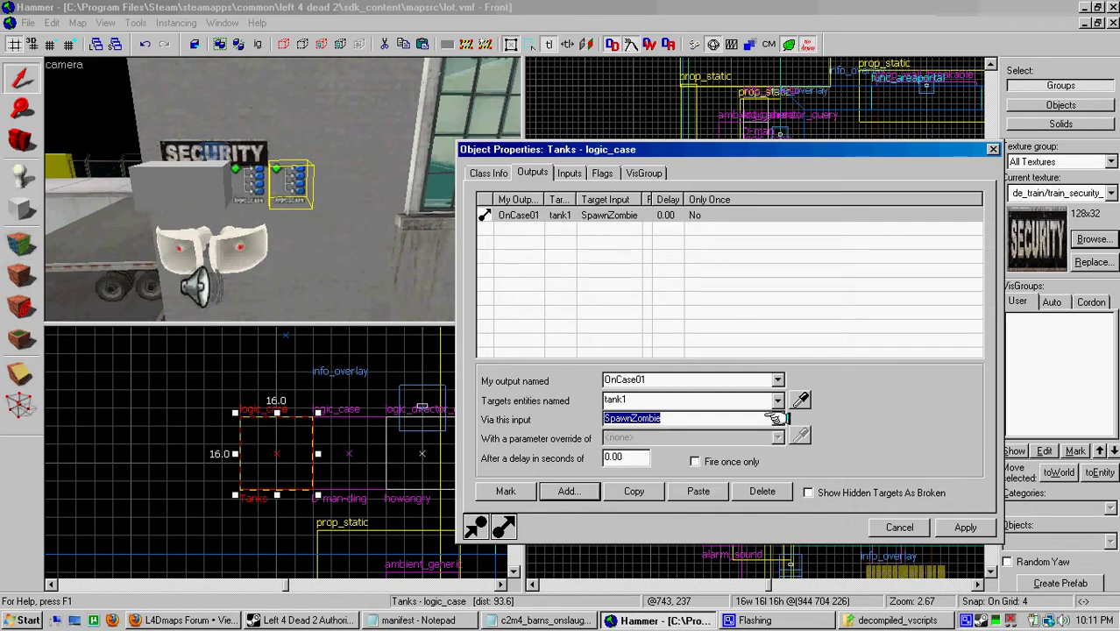
# Step: Duplicate the tank1 SpawnZombie output twice, retarget the copies to tank2 and tank3, and apply the changes
pyautogui.click(619, 493)
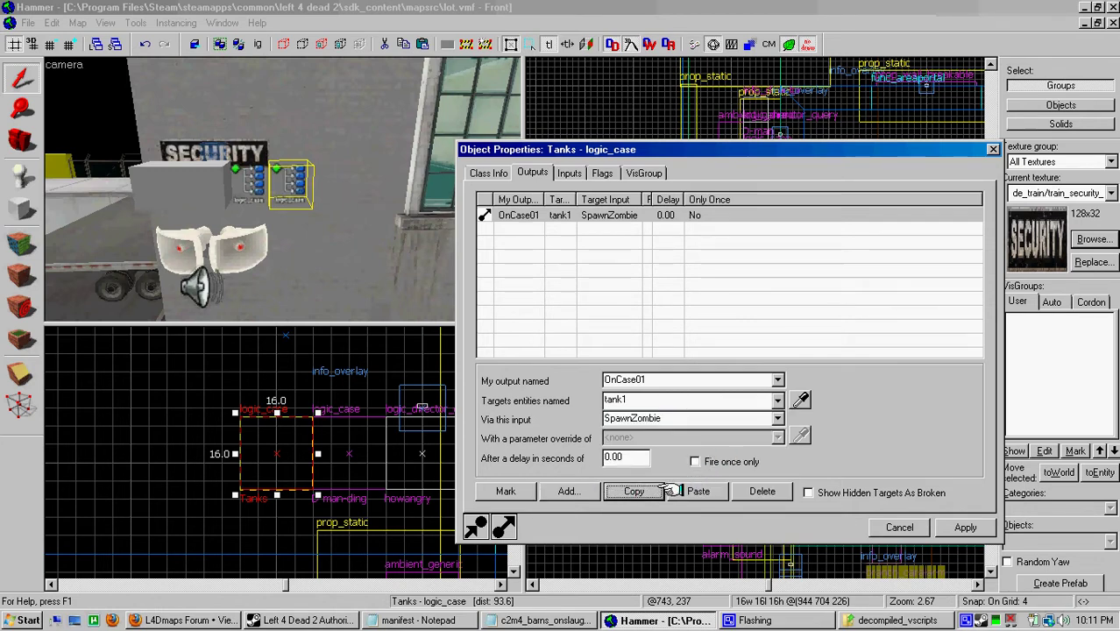
pyautogui.click(698, 491)
pyautogui.click(776, 400)
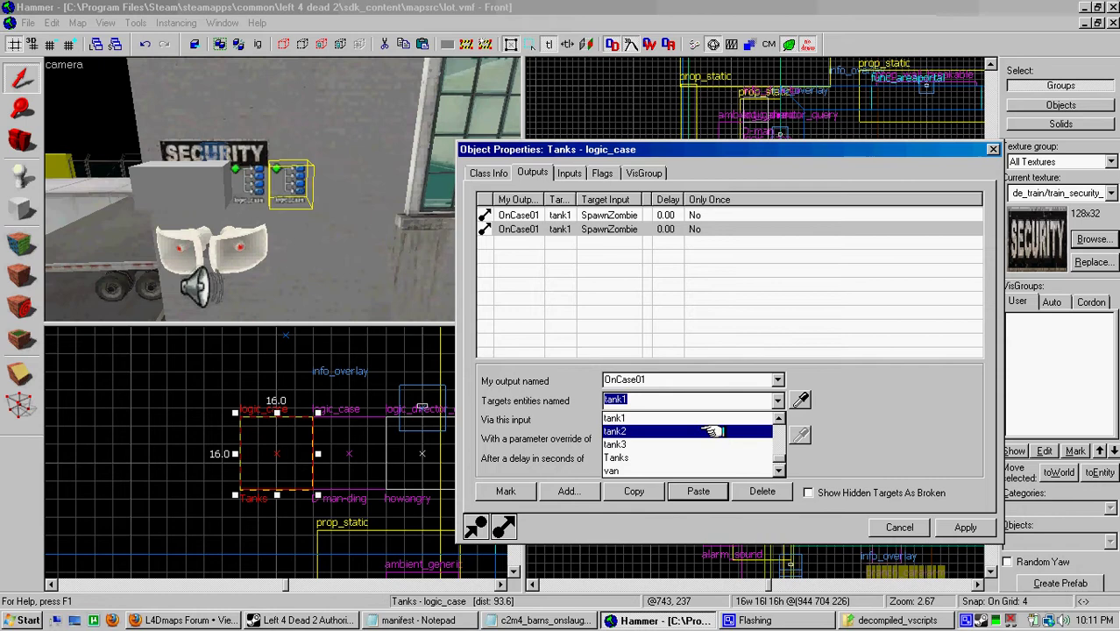
pyautogui.click(666, 430)
pyautogui.click(698, 492)
pyautogui.click(776, 399)
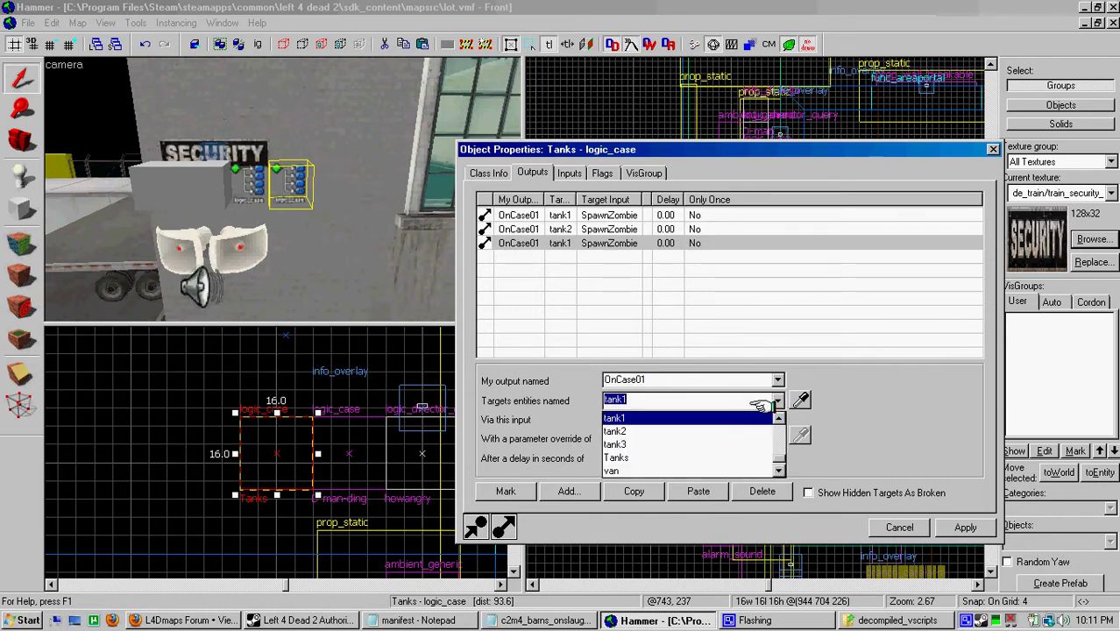
pyautogui.click(667, 444)
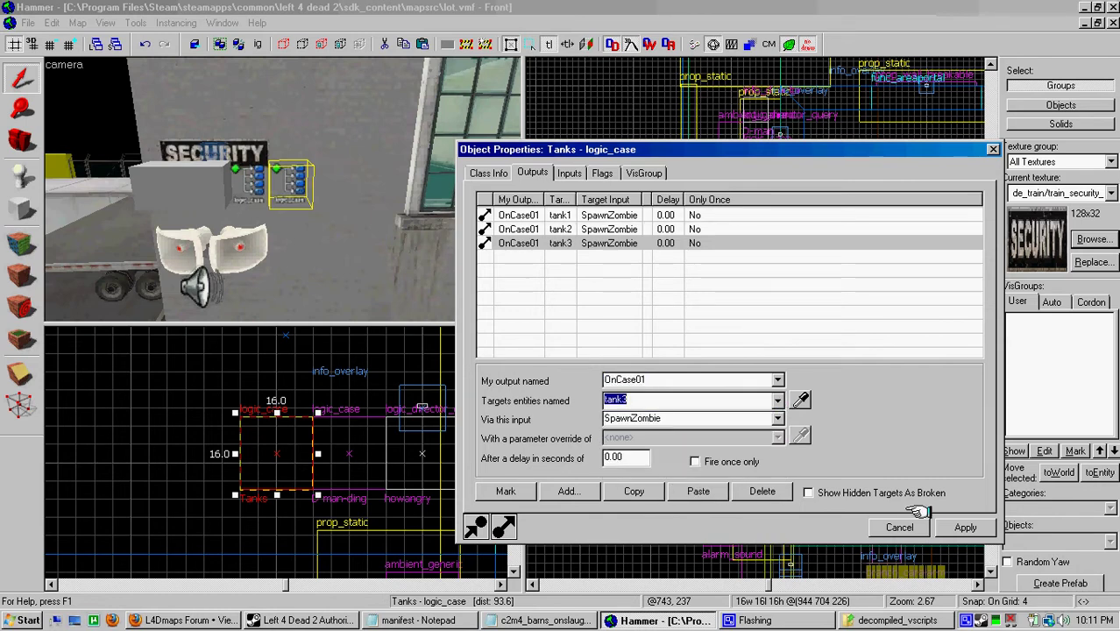
pyautogui.click(953, 529)
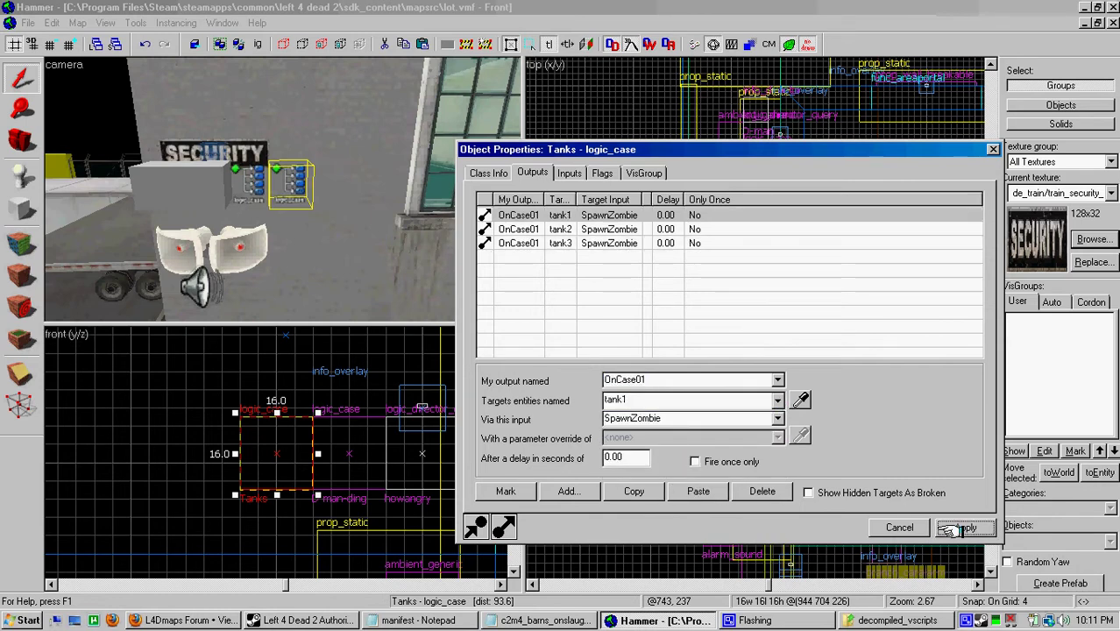
# Step: Review the case values of the D-man-ding logic_case, the howangry director query's settings, and D-man-ding's outputs
pyautogui.click(488, 172)
pyautogui.click(251, 183)
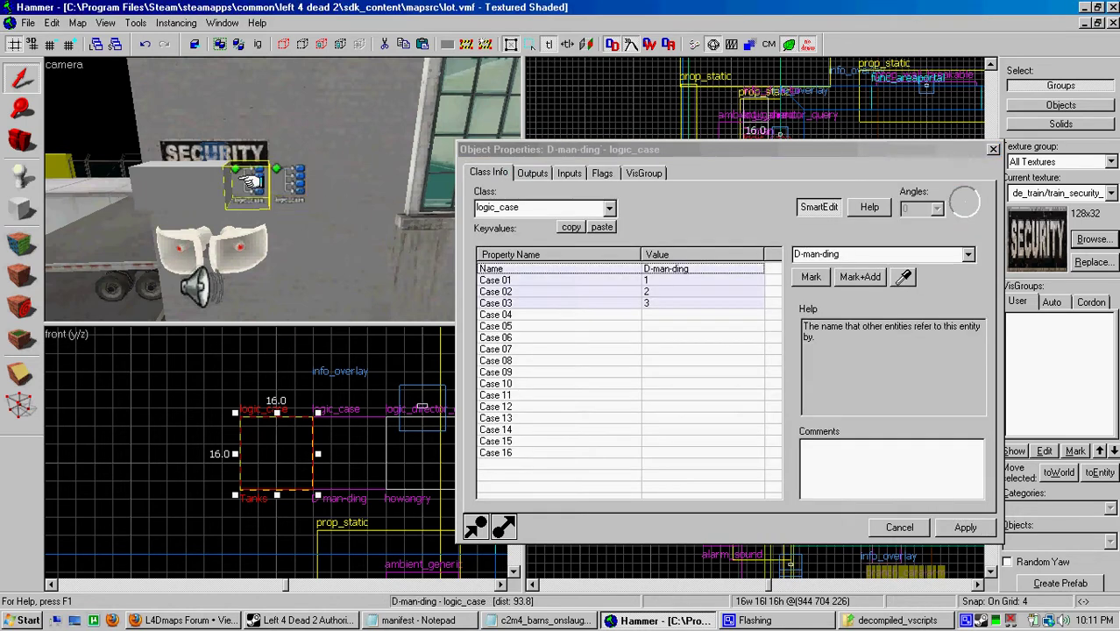
pyautogui.click(198, 187)
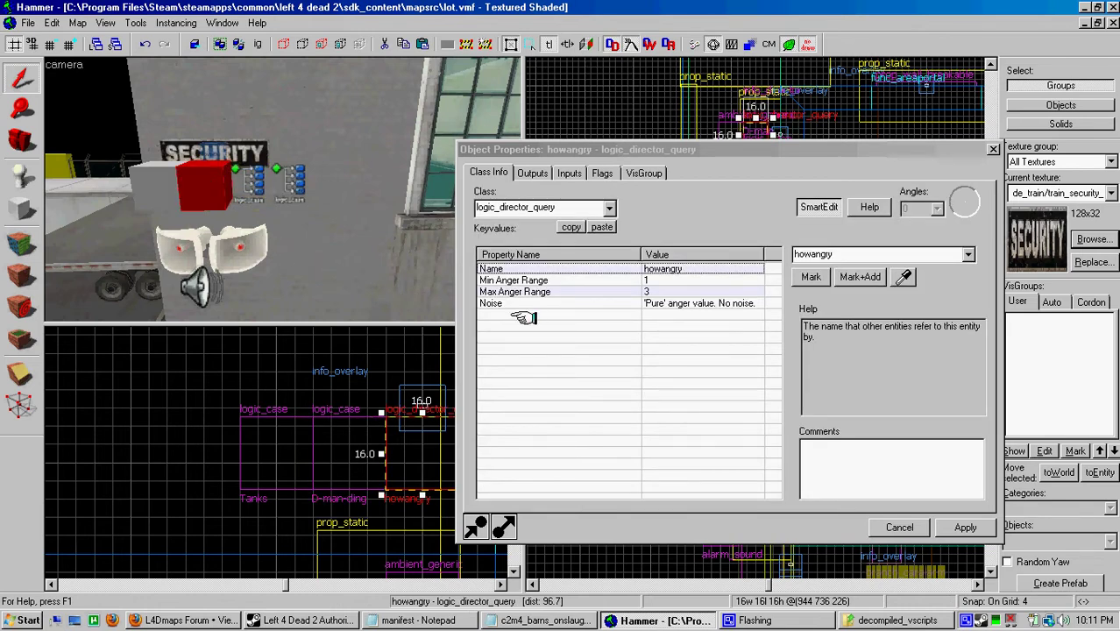
pyautogui.click(251, 181)
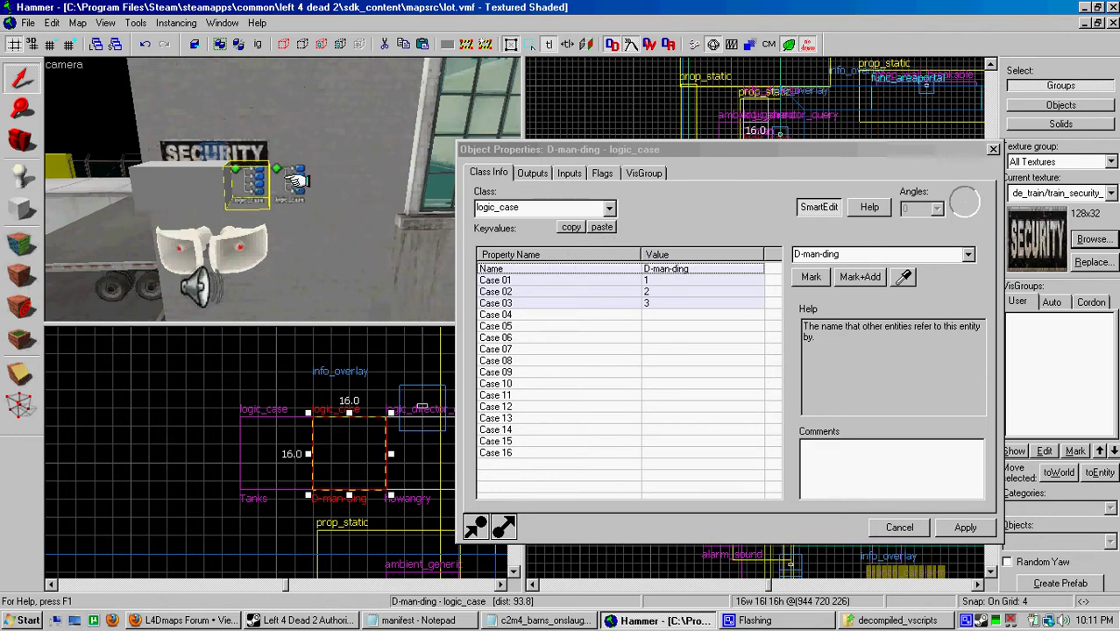
pyautogui.click(532, 172)
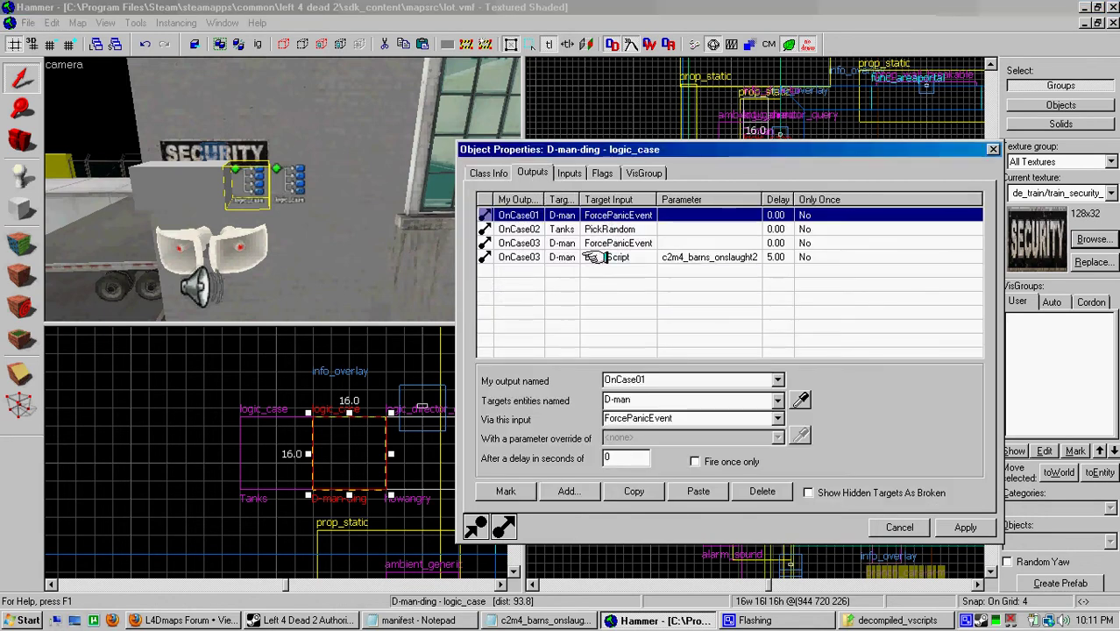